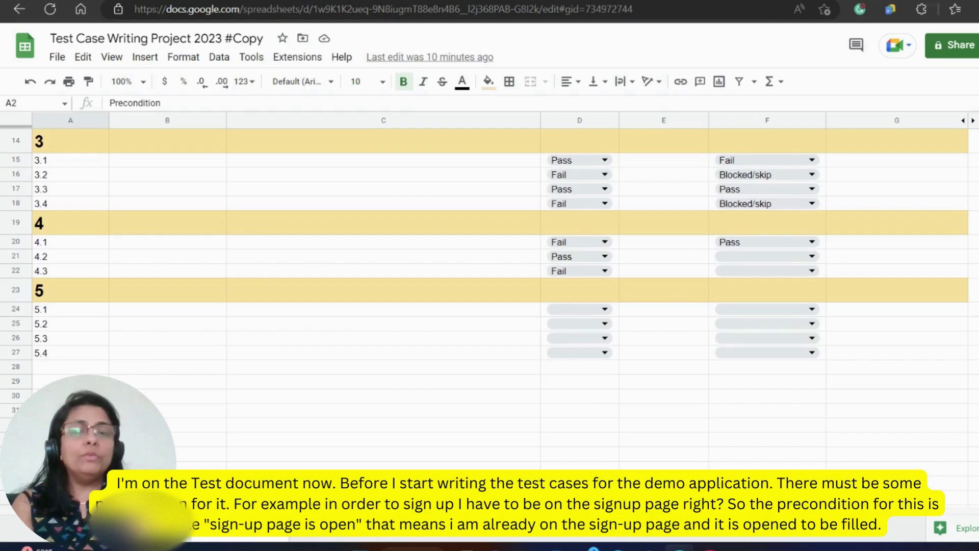
# - Enter "Sign-up page is open" as the precondition in the Actions column
pyautogui.scroll(5, 489, 296)
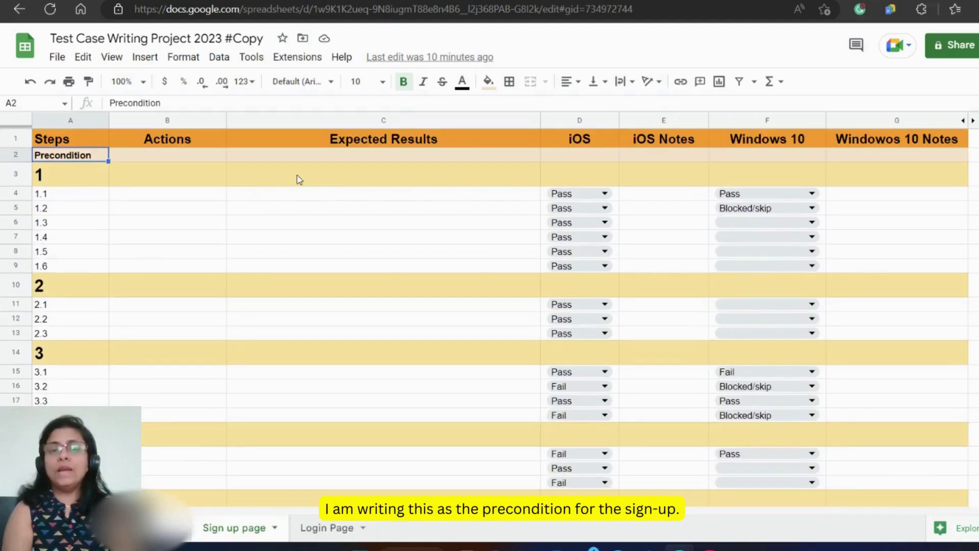
pyautogui.doubleClick(164, 154)
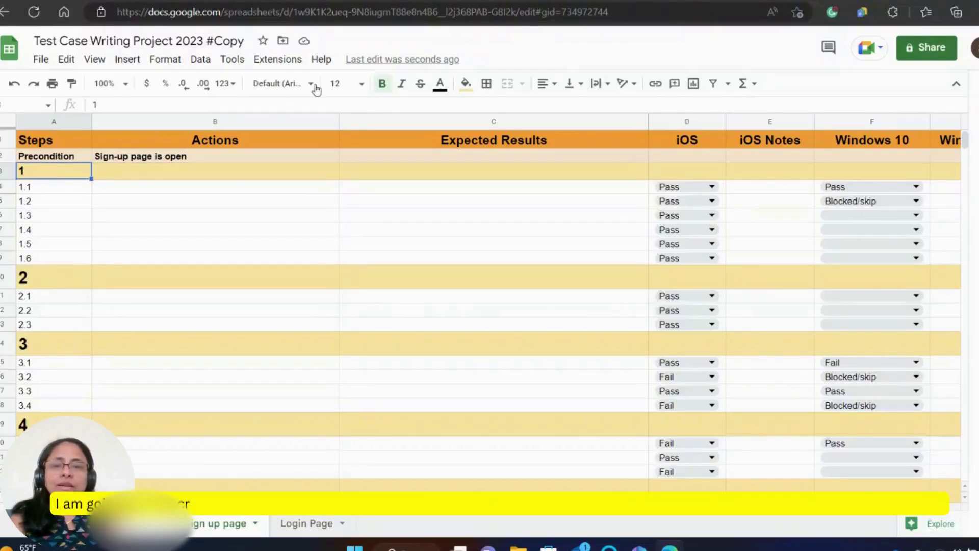
# - Enter "Verify First Name field by using valid credentials" as the action for step 1 and widen the Actions column to fit it
pyautogui.doubleClick(178, 170)
pyautogui.write('V')
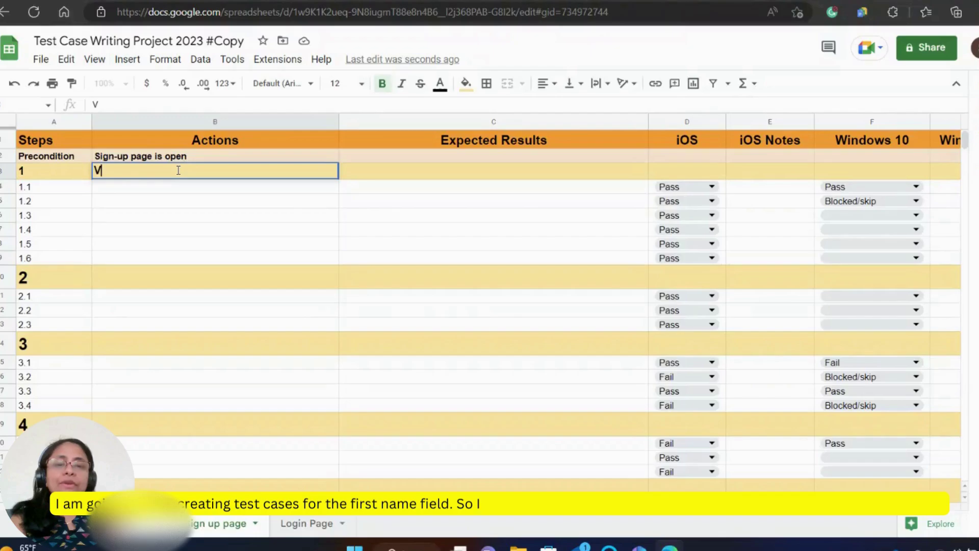
pyautogui.write('erify ')
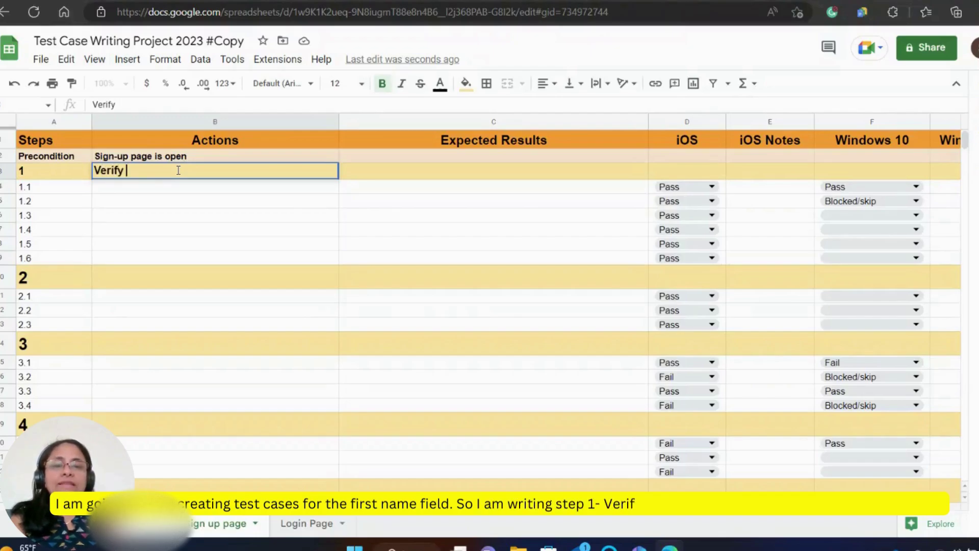
pyautogui.write('First ')
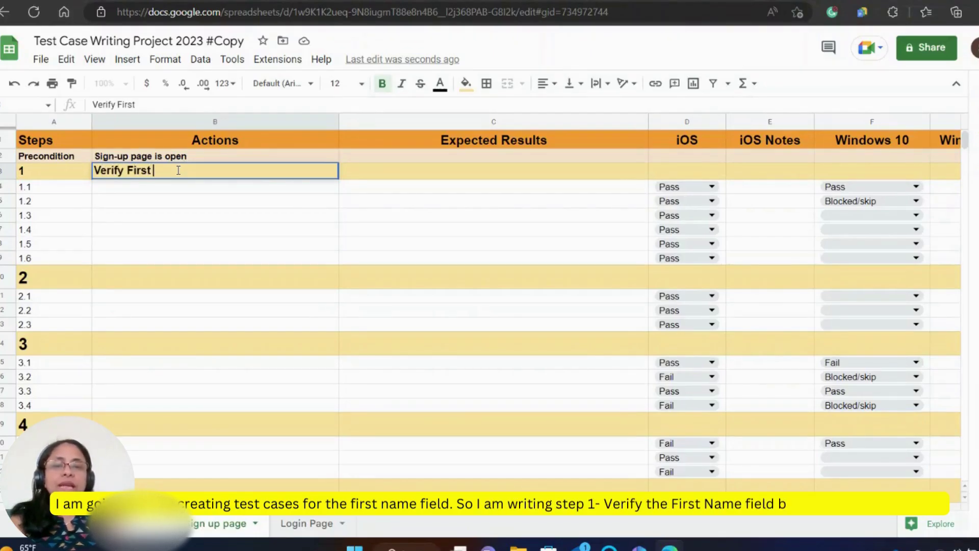
pyautogui.write('Name f')
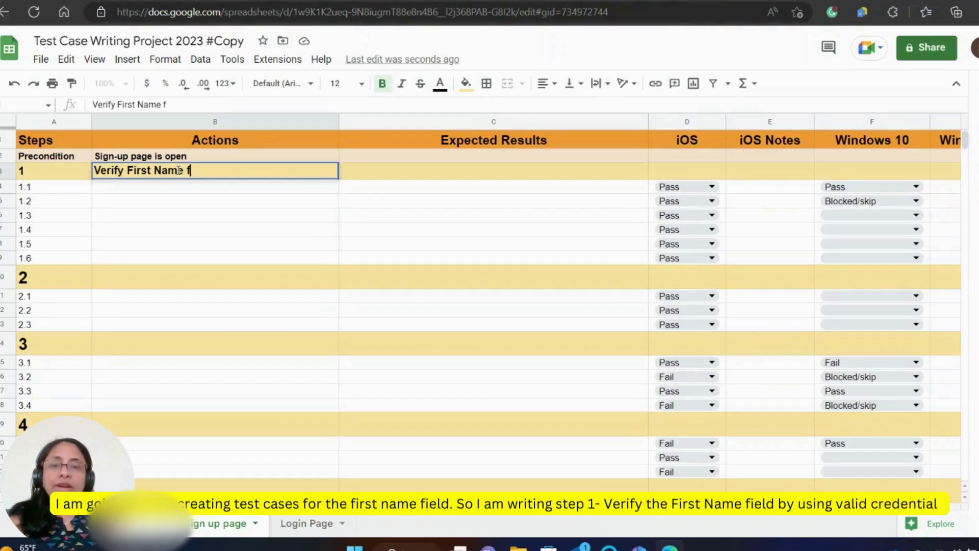
pyautogui.write('ield by using V')
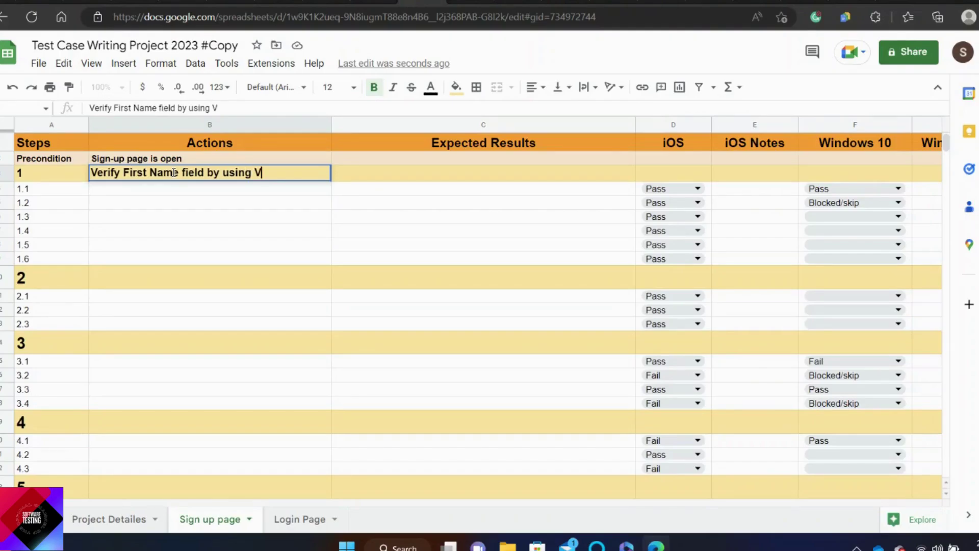
pyautogui.press('BackSpace')
pyautogui.press('BackSpace')
pyautogui.write('valid cr')
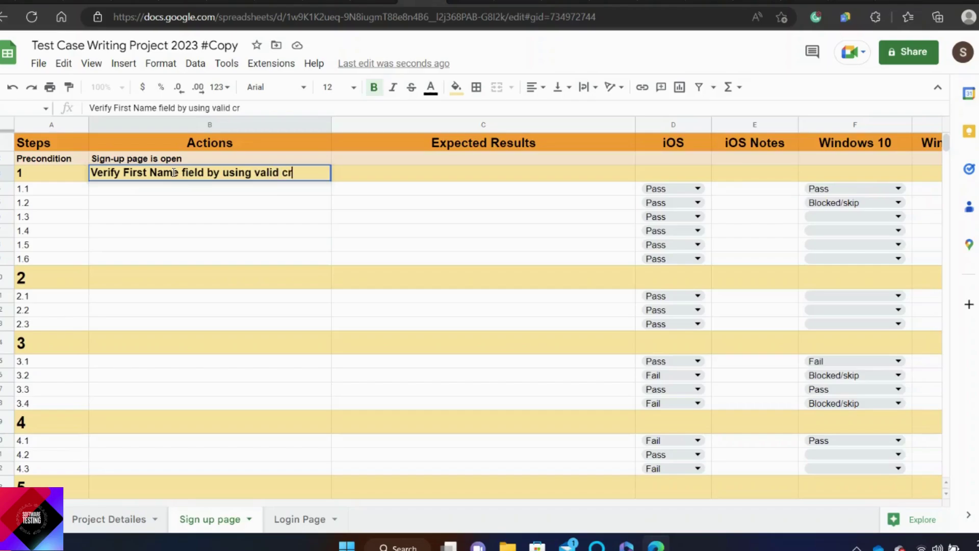
pyautogui.write('edentials')
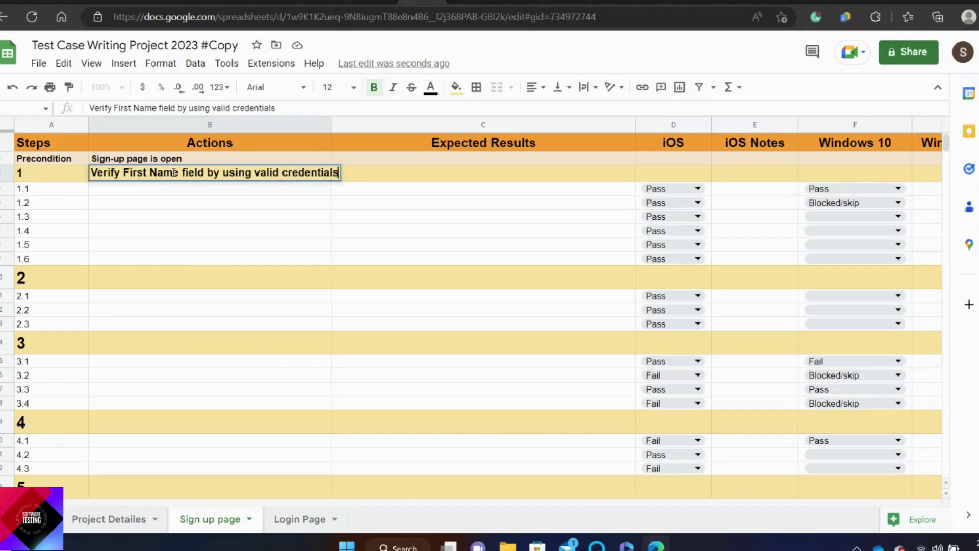
pyautogui.press('Return')
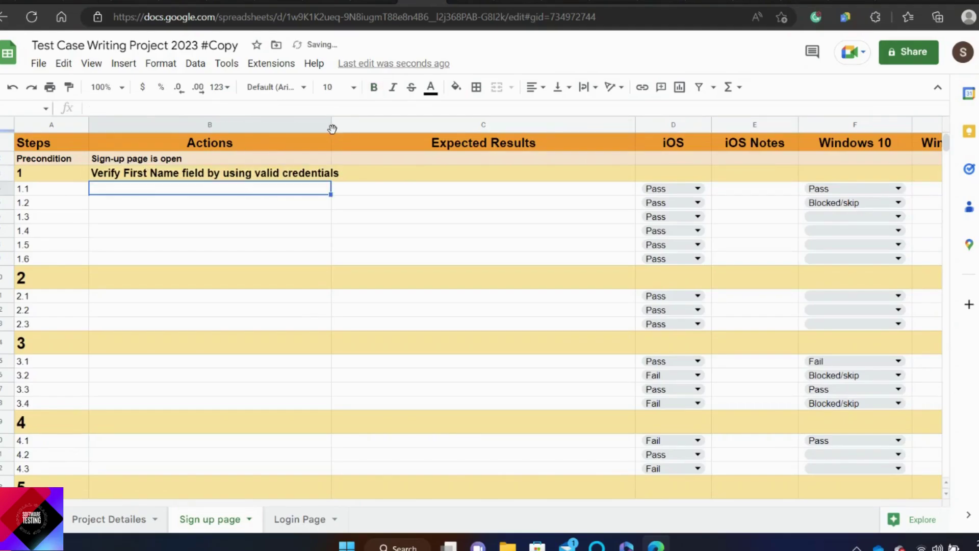
pyautogui.moveTo(332, 129); pyautogui.dragTo(350, 128)
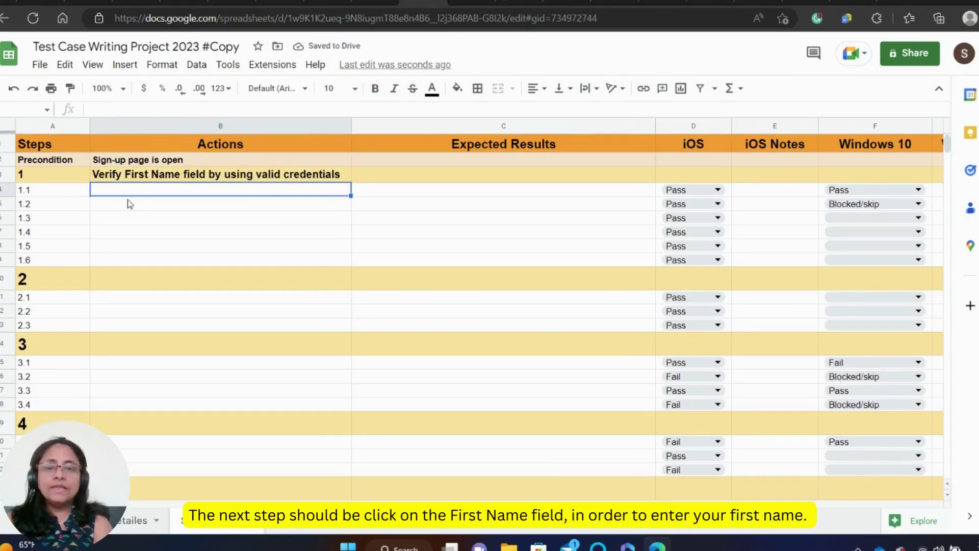
# - Enter "Click on First Name field" as the action for step 1.1
pyautogui.doubleClick(109, 190)
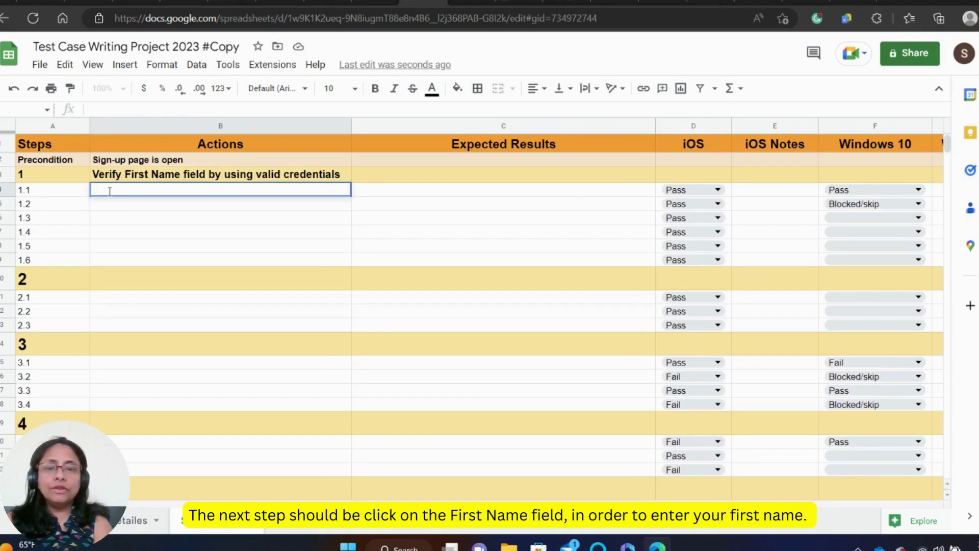
pyautogui.write('Click o')
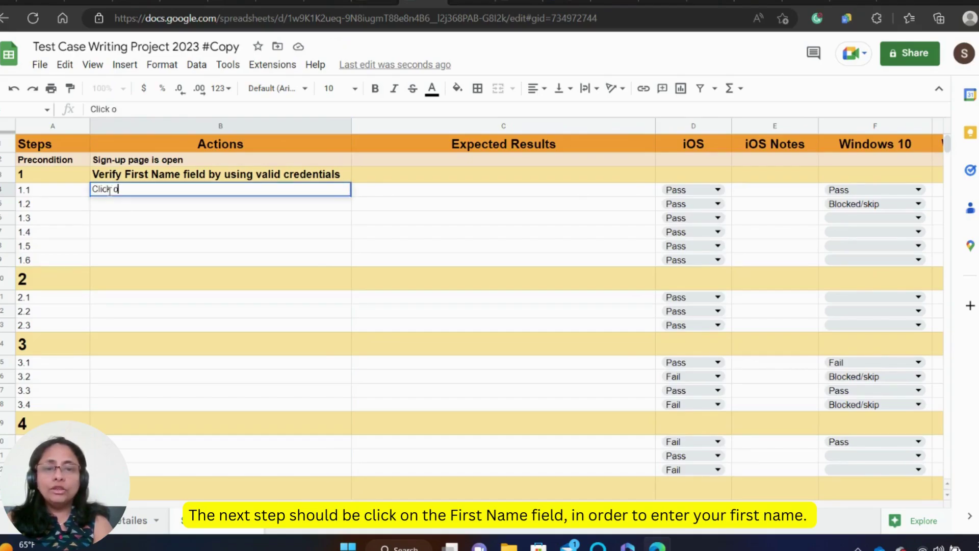
pyautogui.write('n Fi')
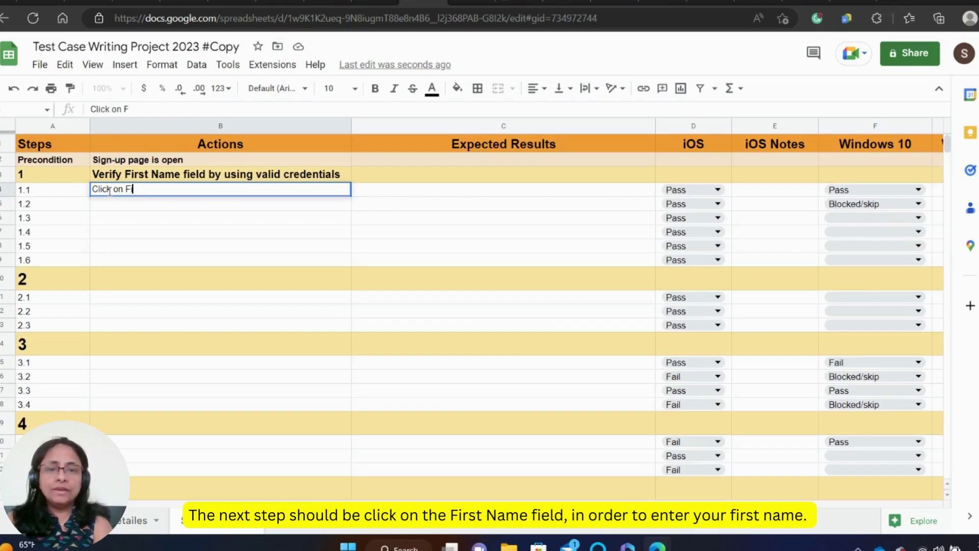
pyautogui.write('rst N')
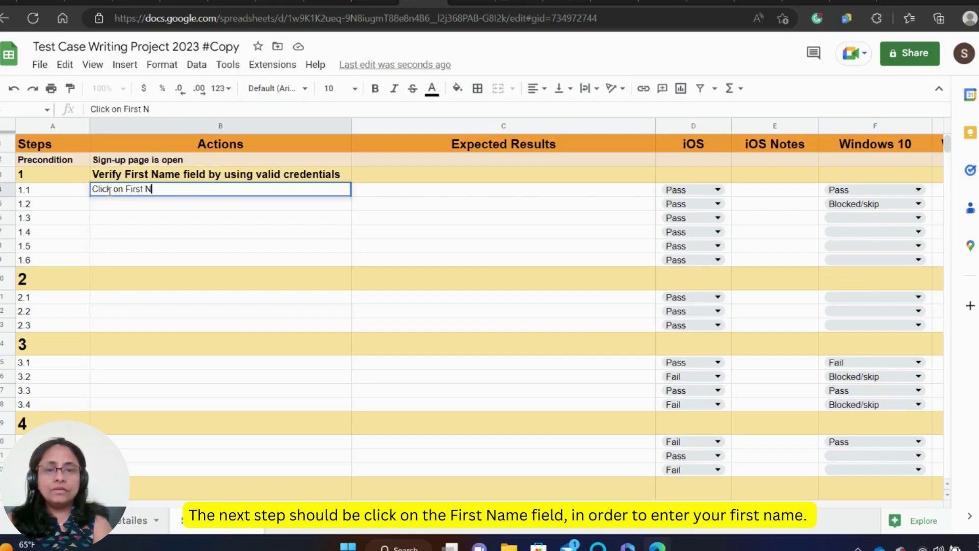
pyautogui.write('ame field')
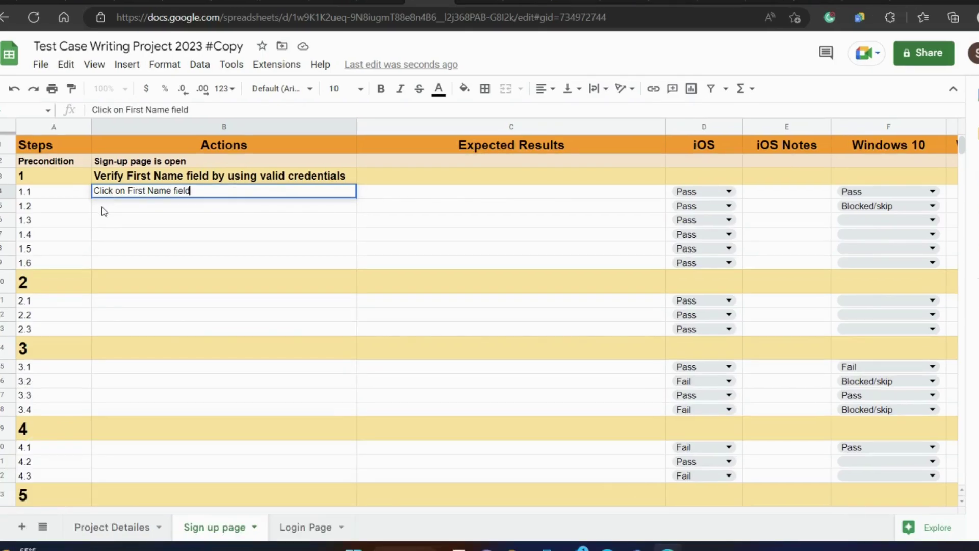
# - Enter "Enter a valid First Name" as the action for step 1.2
pyautogui.click(103, 209)
pyautogui.write('En')
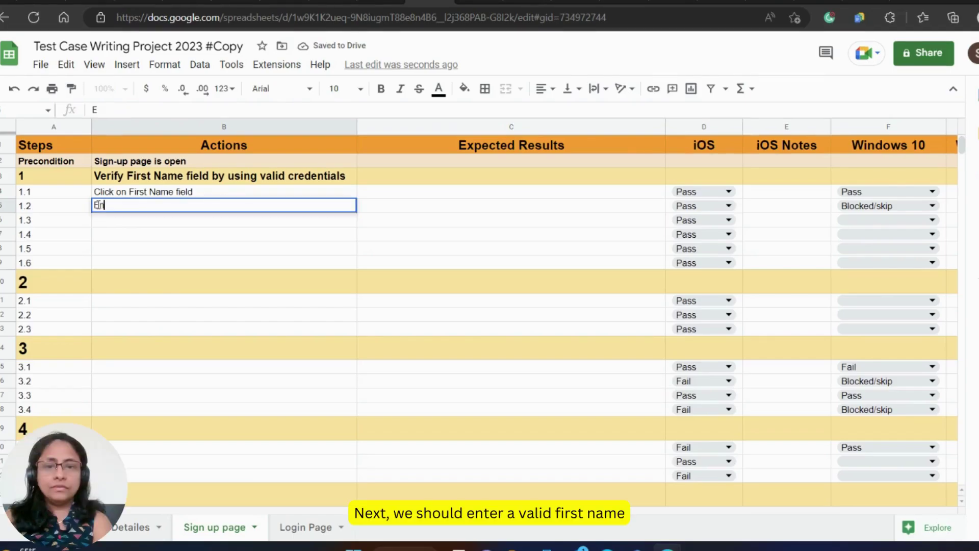
pyautogui.write('ter a va')
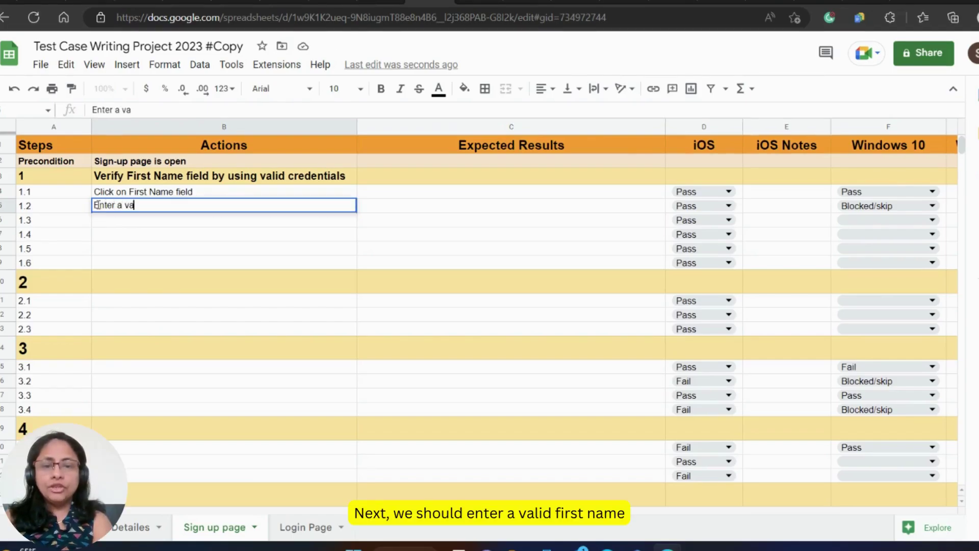
pyautogui.write('lid First')
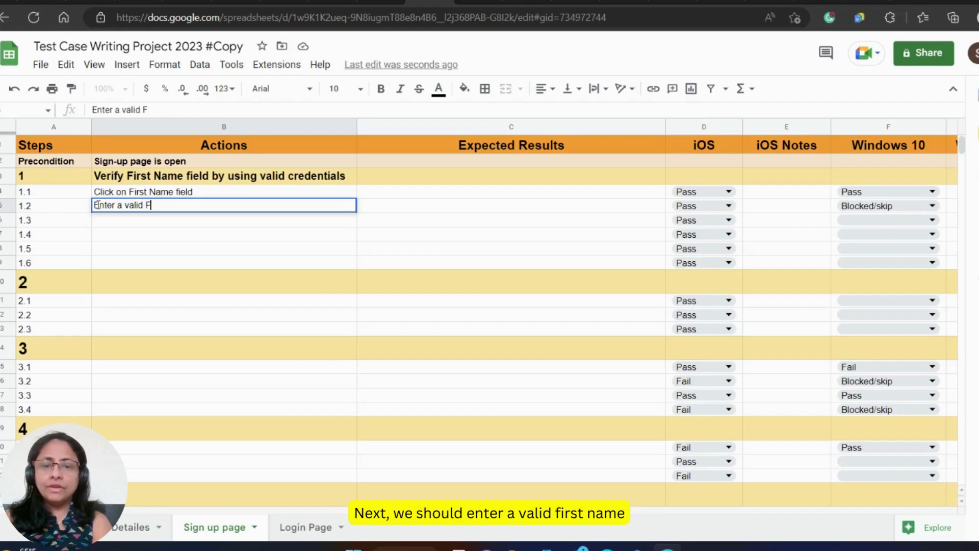
pyautogui.write(' Nmae')
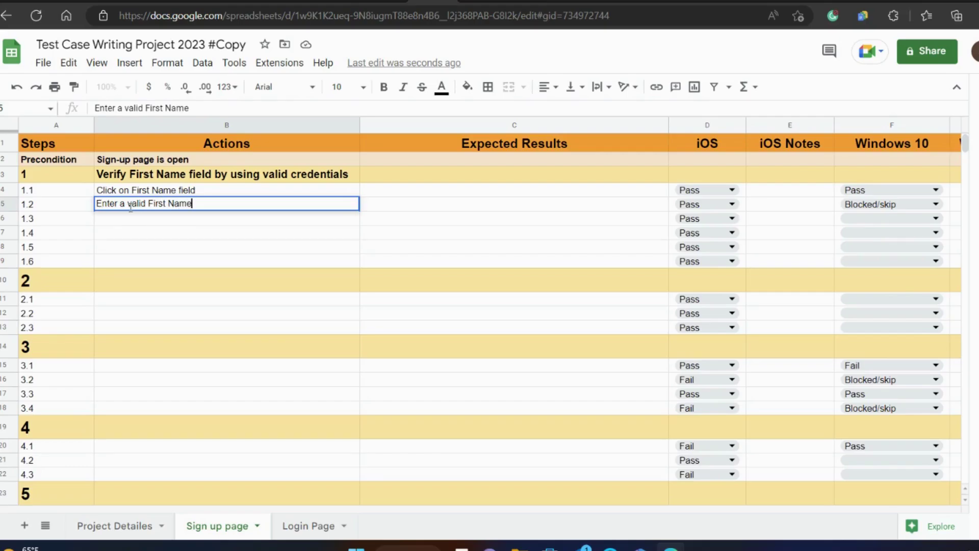
pyautogui.click(193, 223)
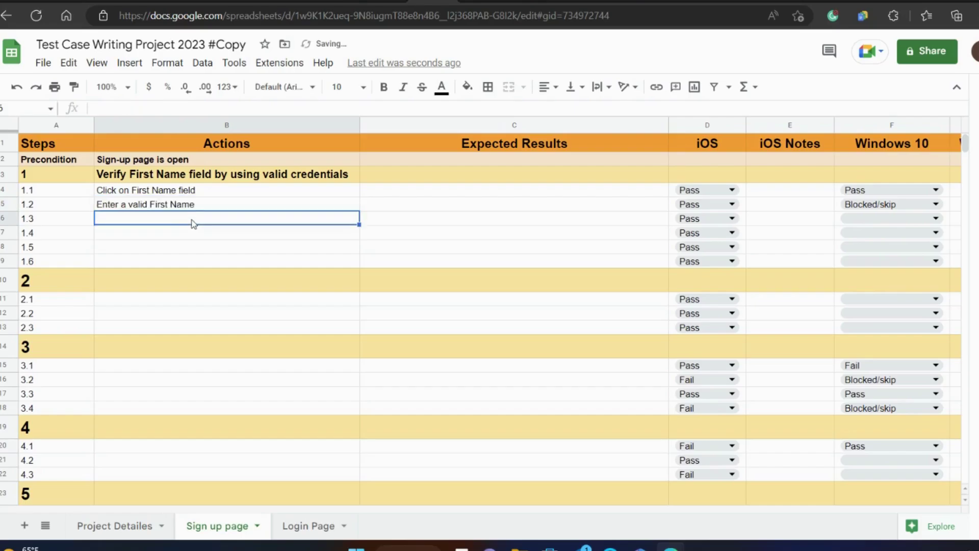
pyautogui.doubleClick(164, 221)
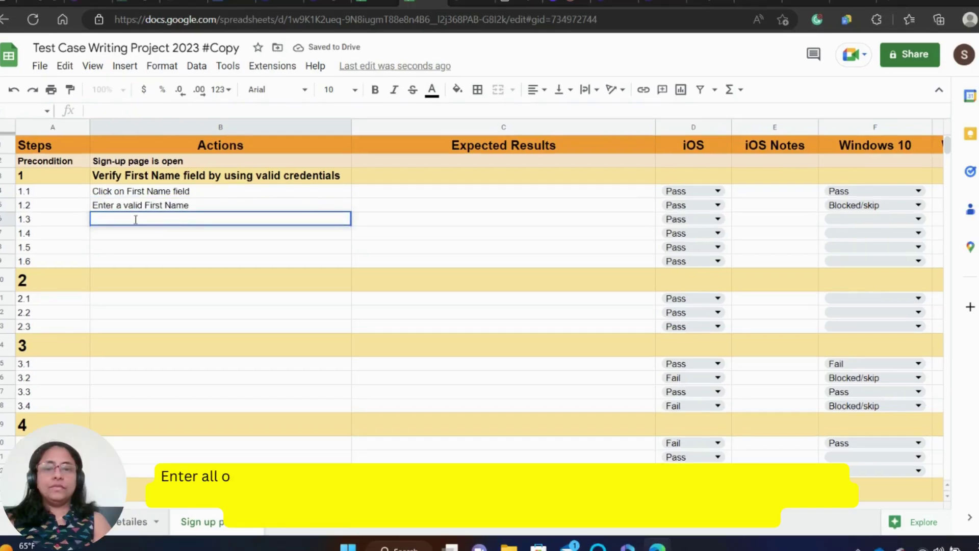
pyautogui.write('Enter all')
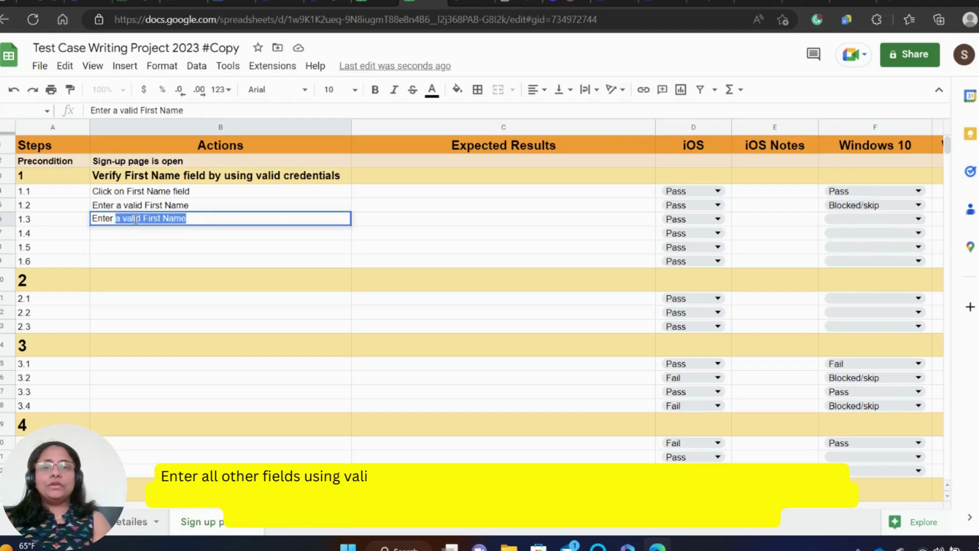
pyautogui.write(' oth')
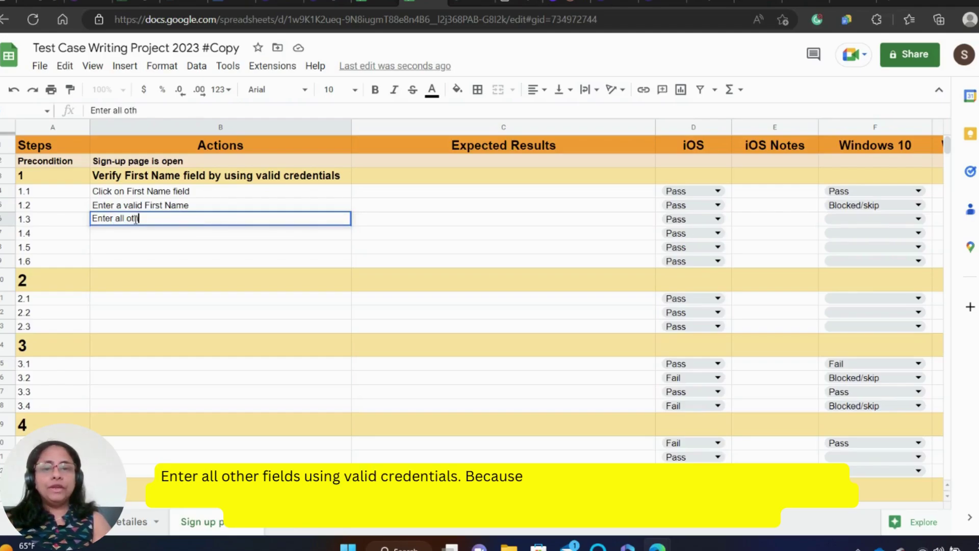
pyautogui.write('er field')
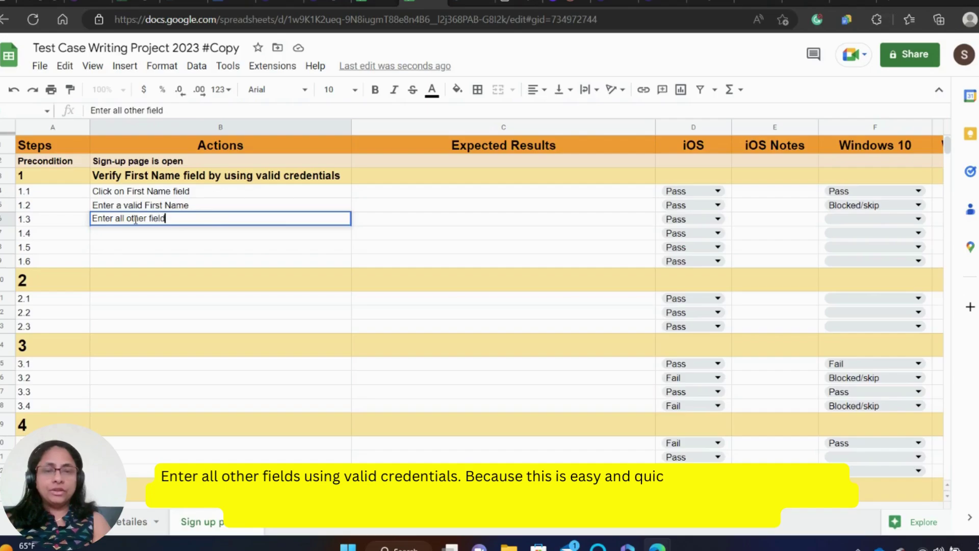
pyautogui.write('s by ')
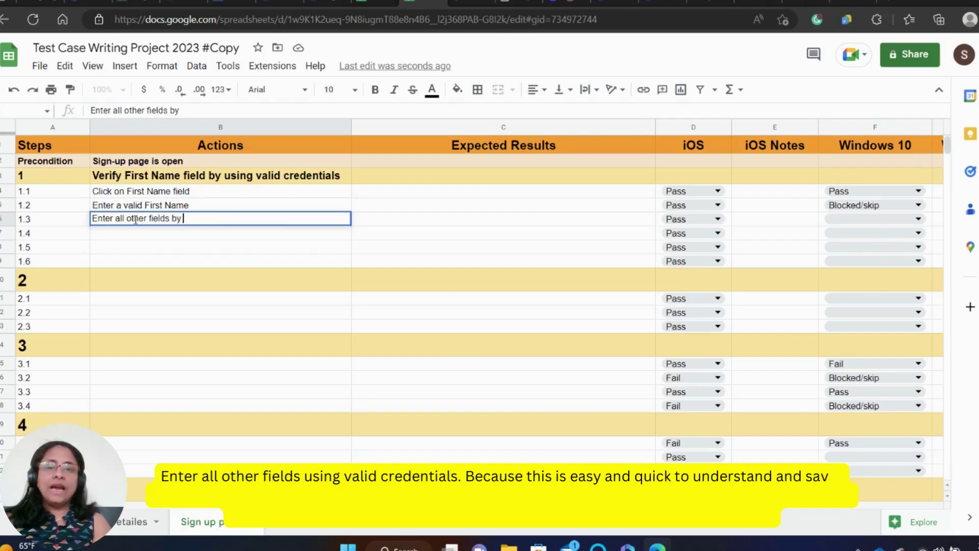
pyautogui.write('valid ')
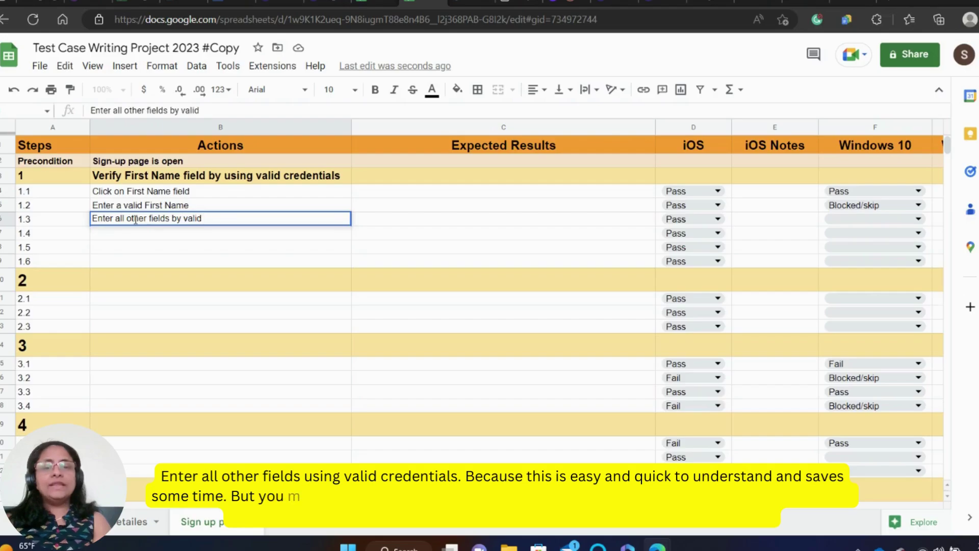
pyautogui.write('credentials')
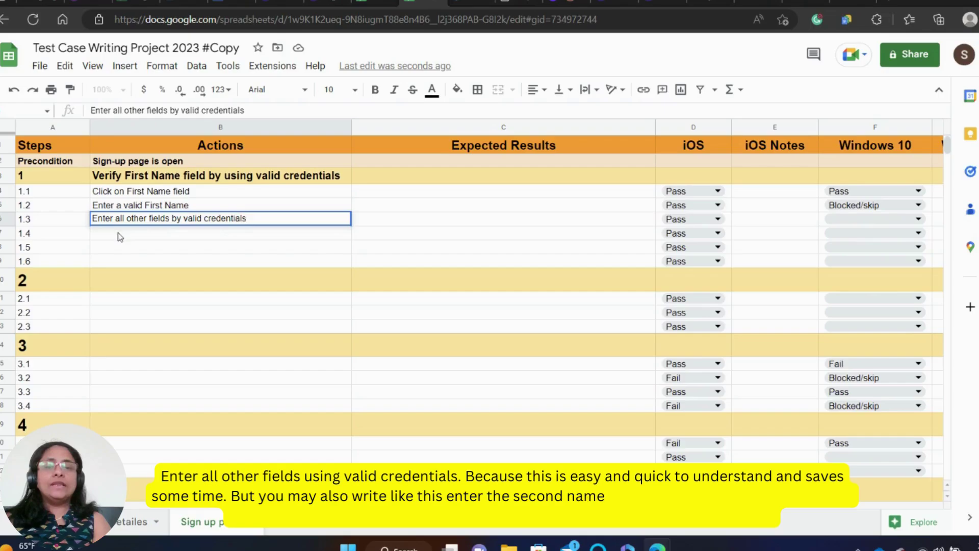
pyautogui.press('Return')
pyautogui.click(135, 220)
pyautogui.press('BackSpace')
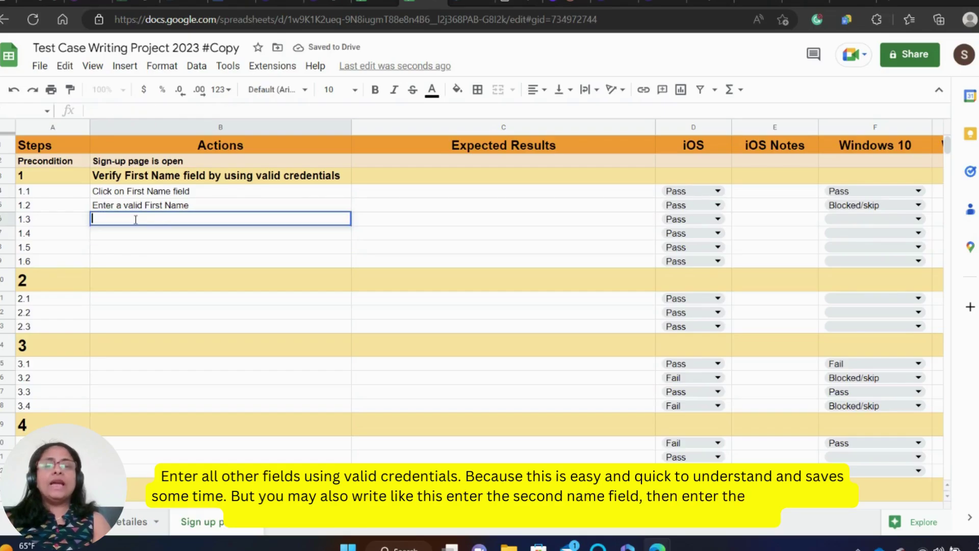
# - Enter "Enter all other fields by valid credentials" as the action for step 1.3
pyautogui.write('Enter')
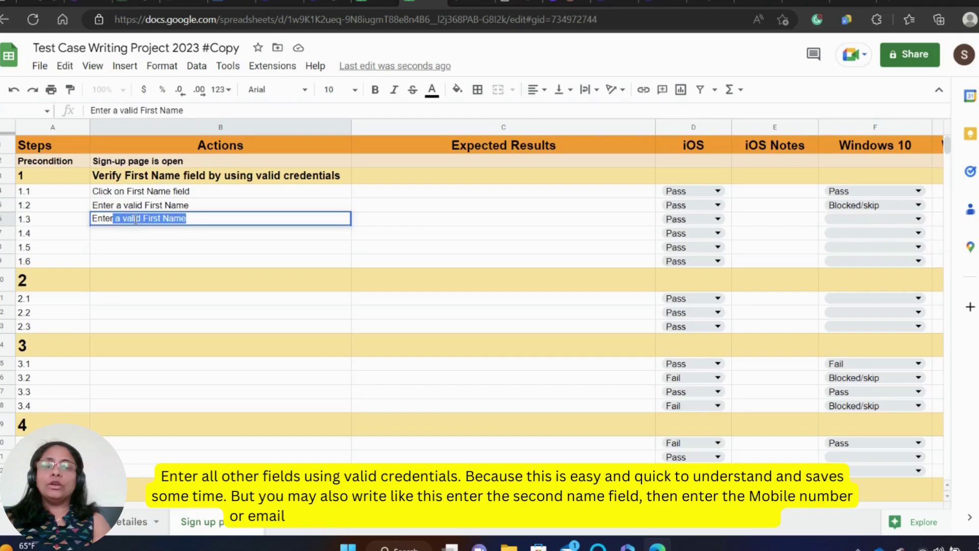
pyautogui.write(' all o')
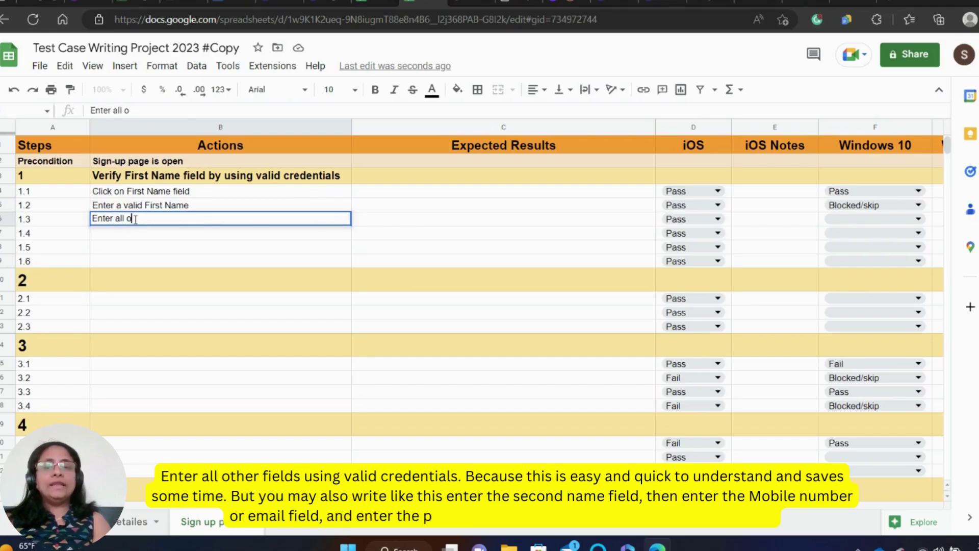
pyautogui.write('ther fi')
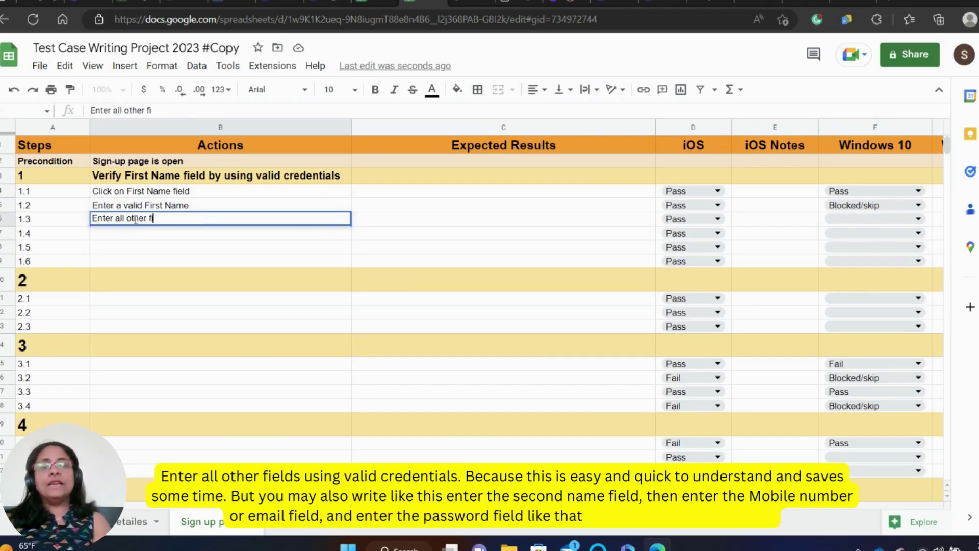
pyautogui.write('elds by ')
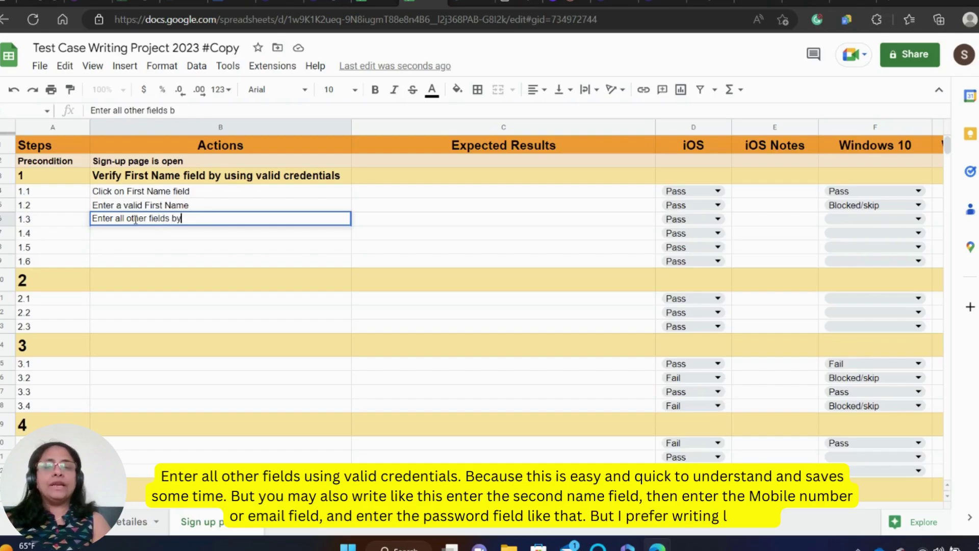
pyautogui.write('valid credentials')
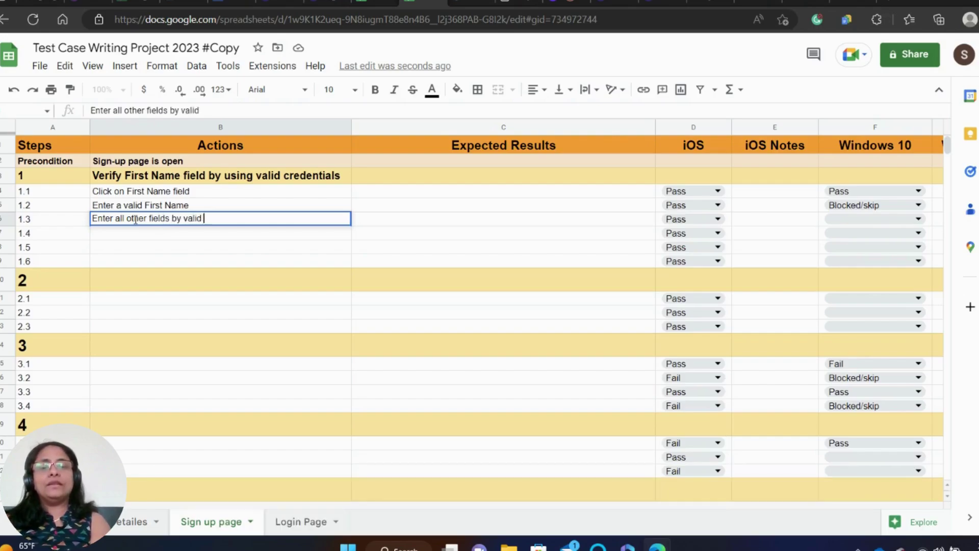
pyautogui.press('Return')
# - Enter "Click on Sign-up button" as the action for step 1.4
pyautogui.write('Clic')
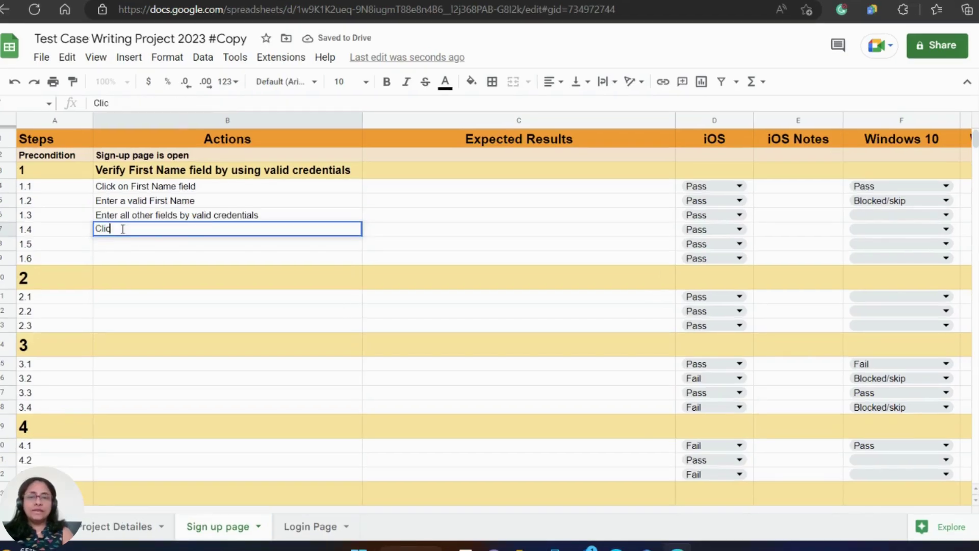
pyautogui.write('k on Si')
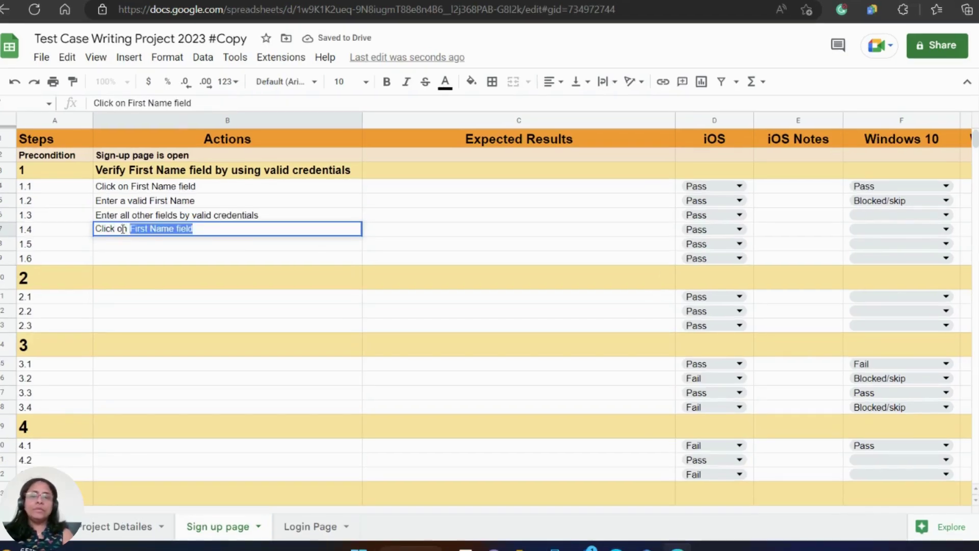
pyautogui.write('gn-up button')
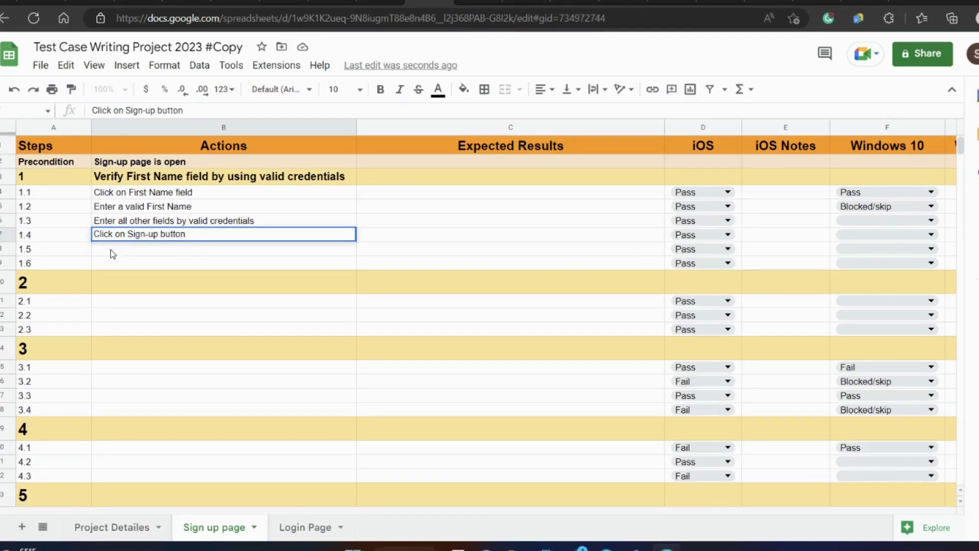
pyautogui.press('Return')
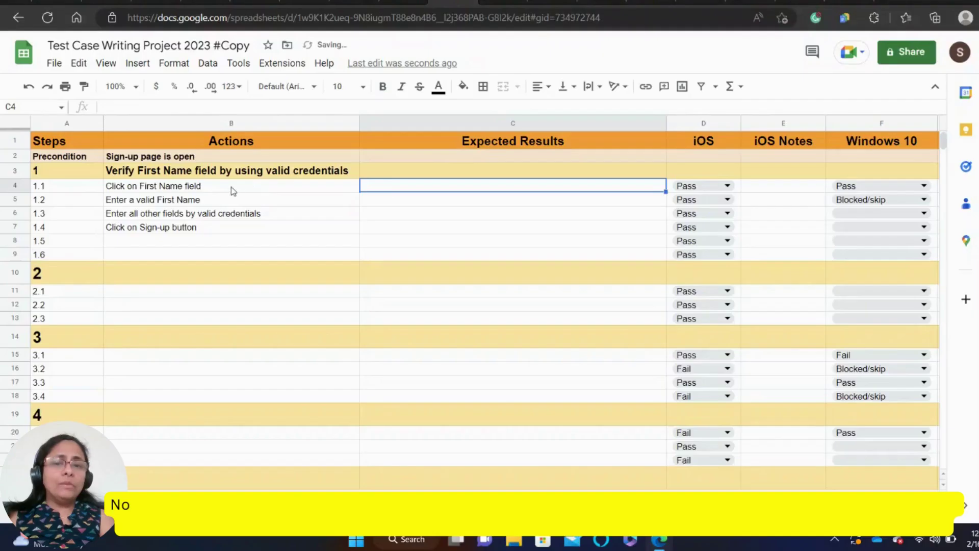
# - Write "The first name field should be selected." as the expected result for step 1.1
pyautogui.click(222, 191)
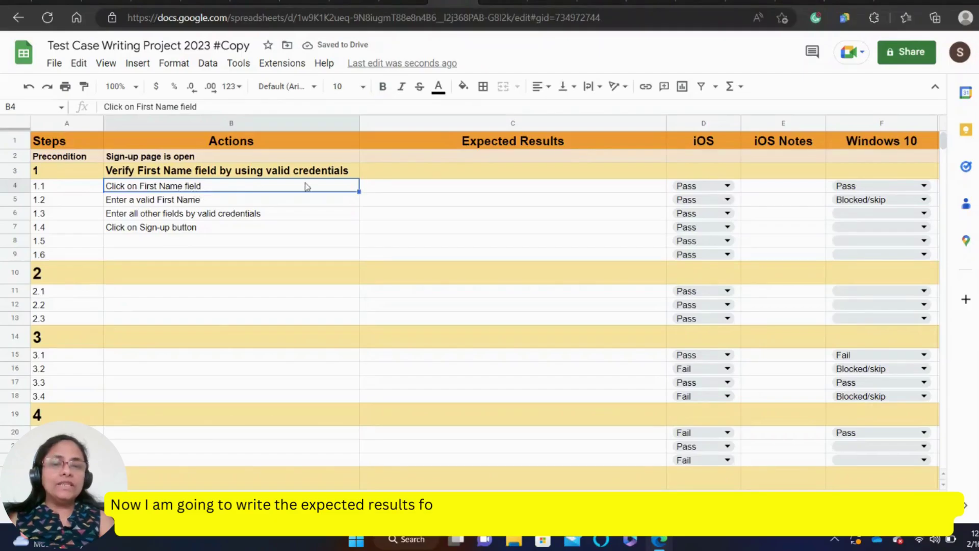
pyautogui.click(372, 191)
pyautogui.doubleClick(372, 191)
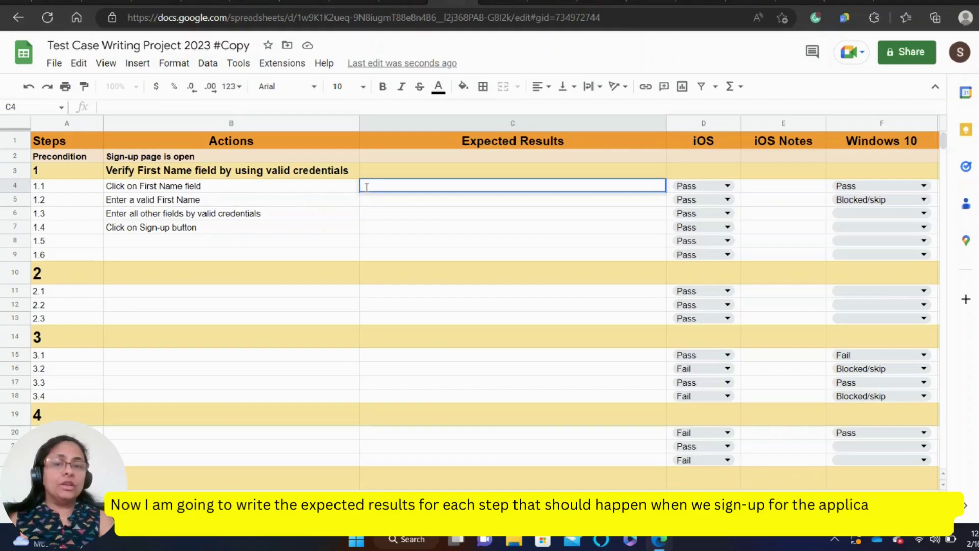
pyautogui.write('The f')
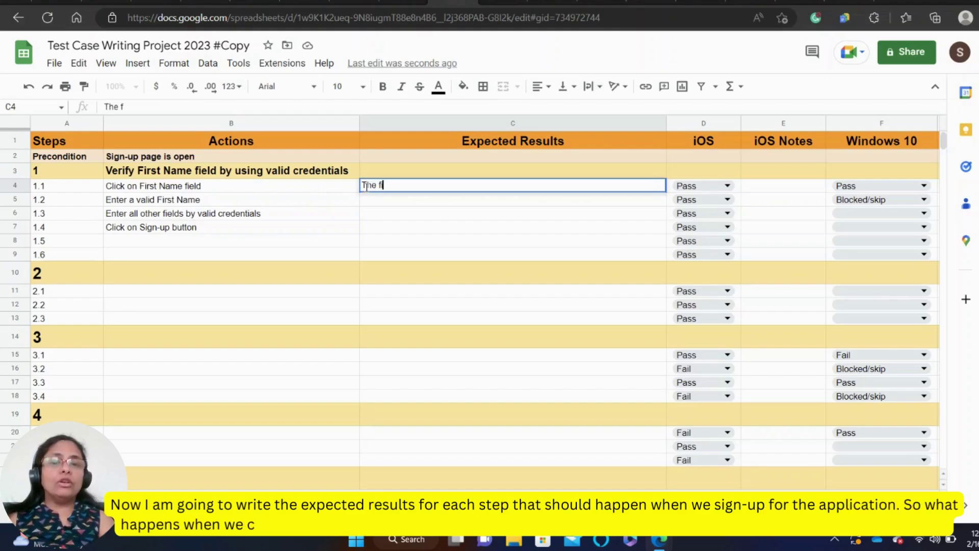
pyautogui.write('irst nam')
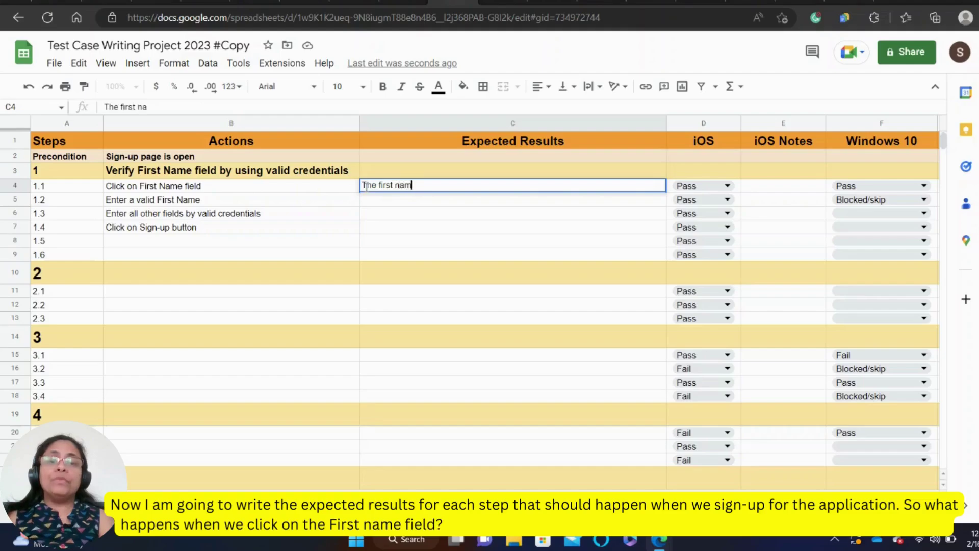
pyautogui.write('e fiel')
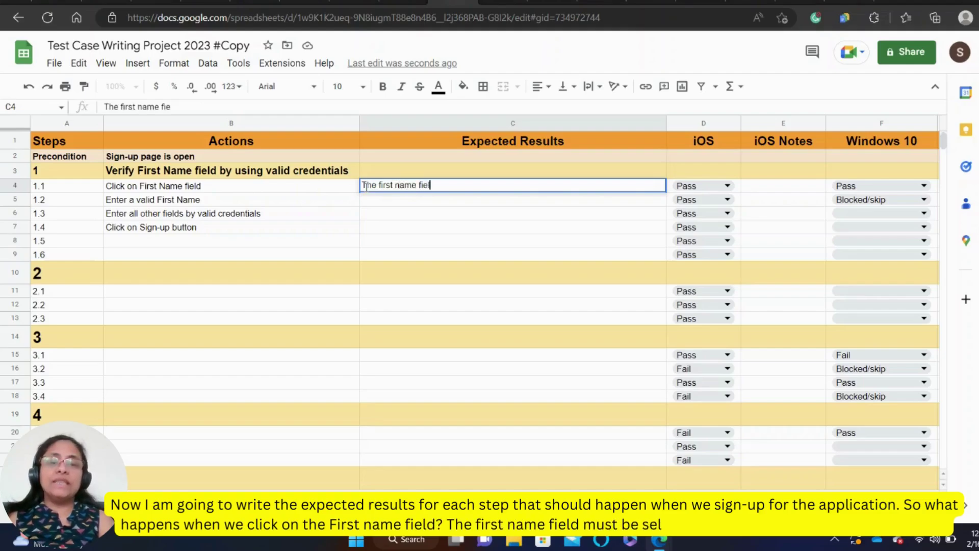
pyautogui.write('d should be ')
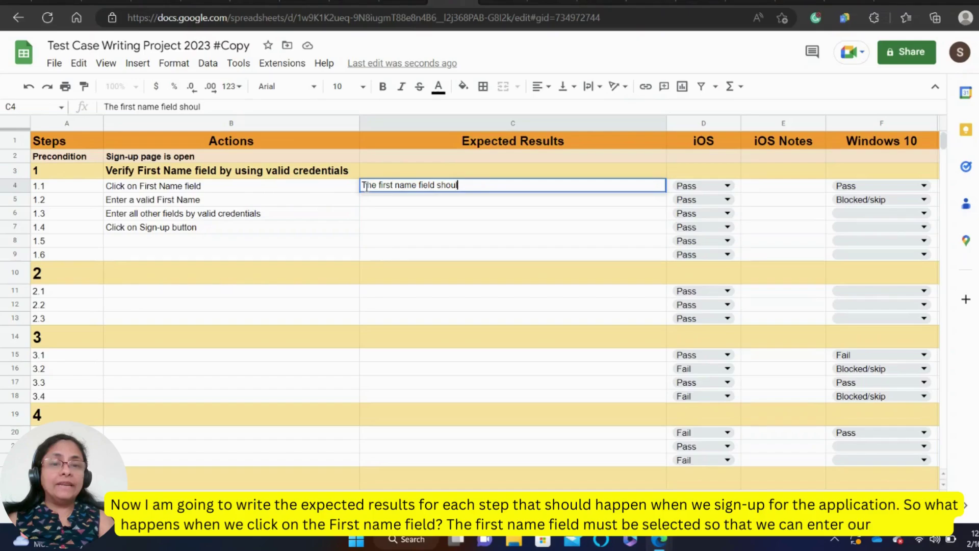
pyautogui.write('selected')
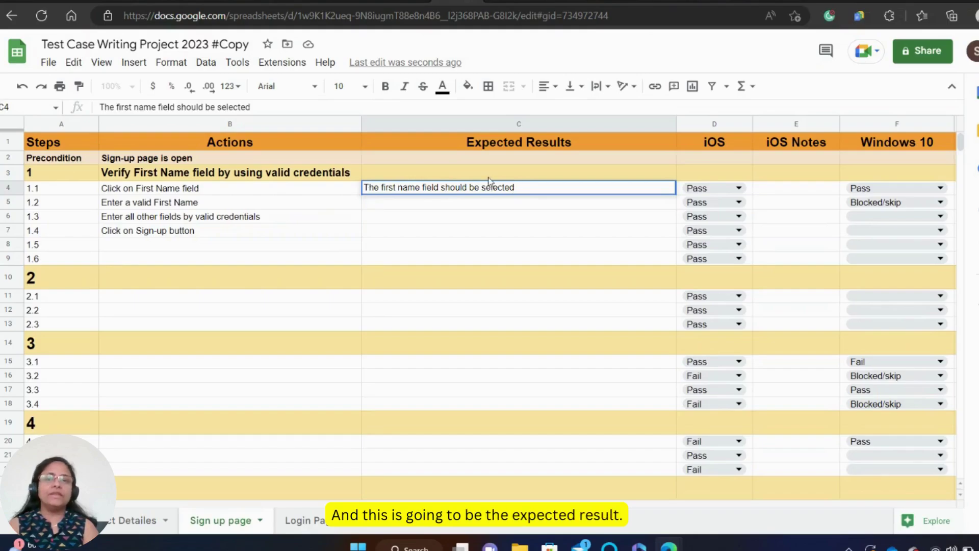
pyautogui.write('.')
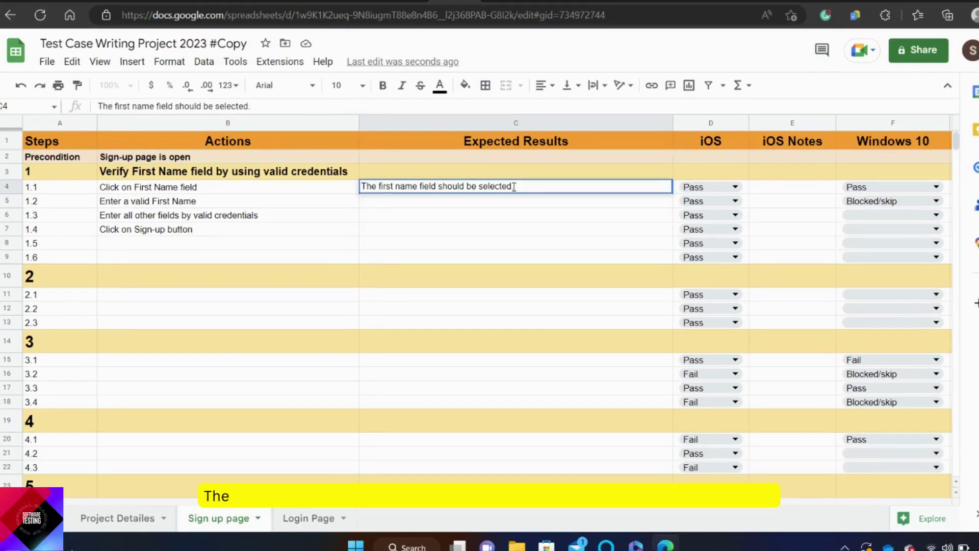
# - Add "You should be able to enter your first name" to the expected result for step 1.1
pyautogui.write(' You ')
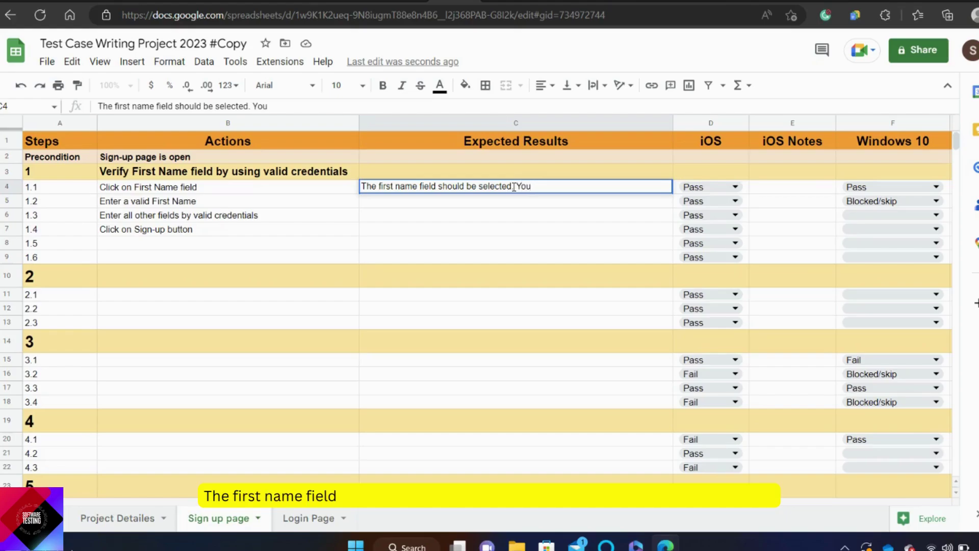
pyautogui.write('should be ')
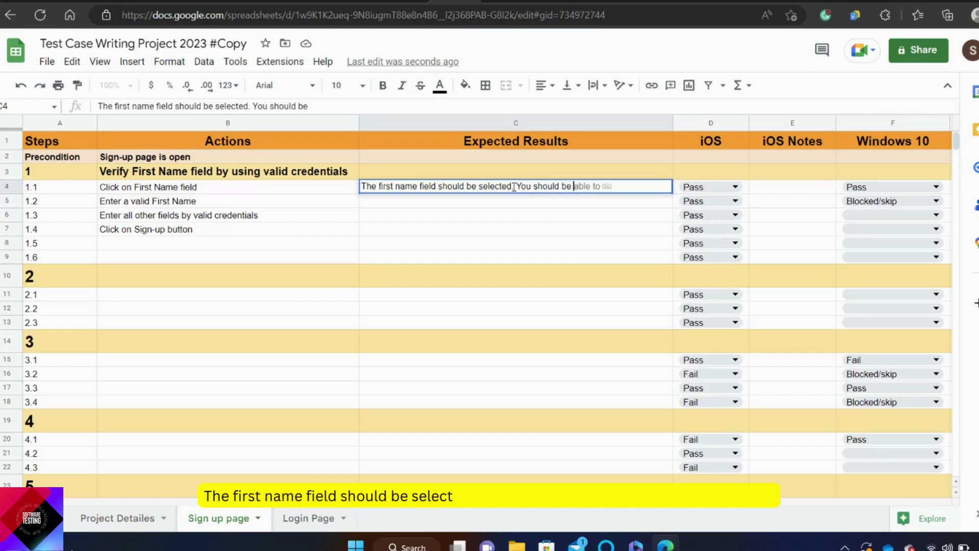
pyautogui.write('able to ')
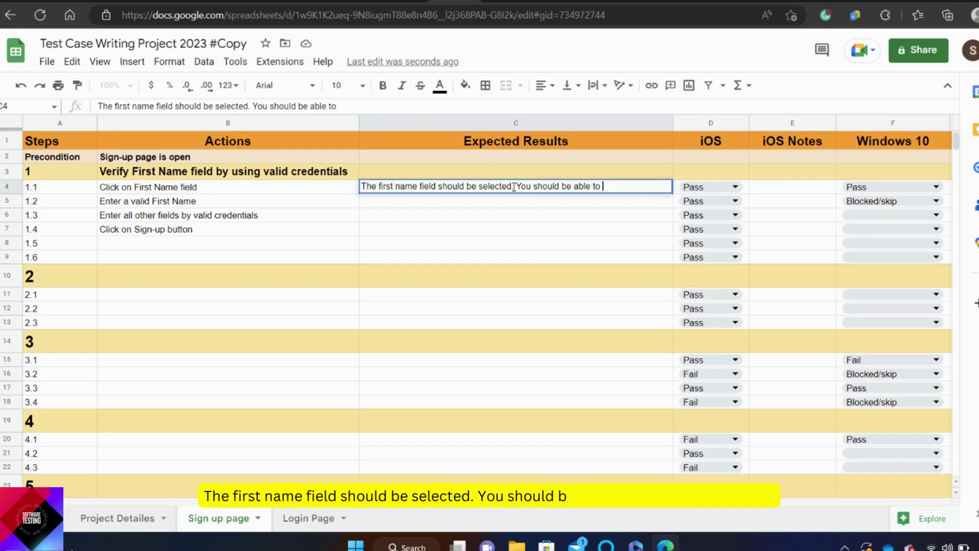
pyautogui.write('eneter')
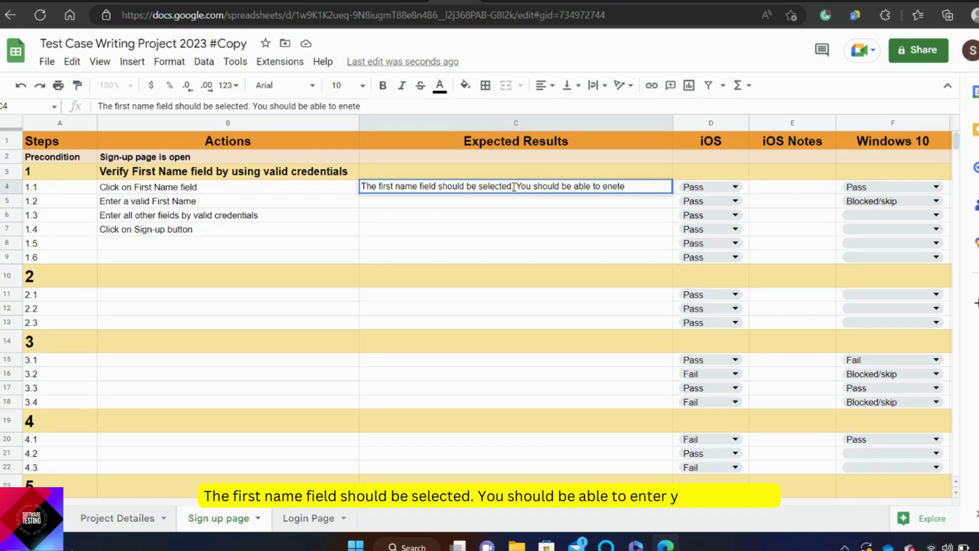
pyautogui.press('BackSpace')
pyautogui.press('BackSpace')
pyautogui.press('BackSpace')
pyautogui.write('ter ')
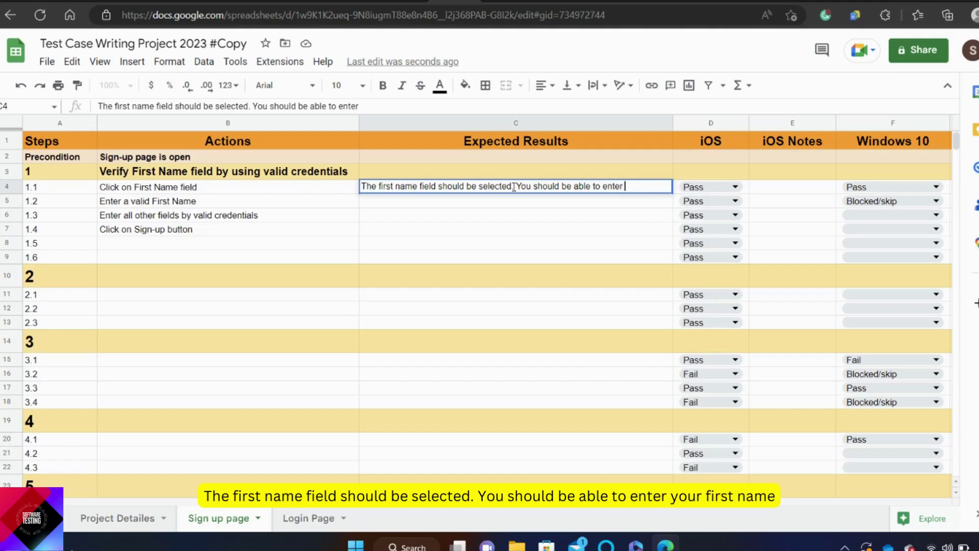
pyautogui.write('your fi')
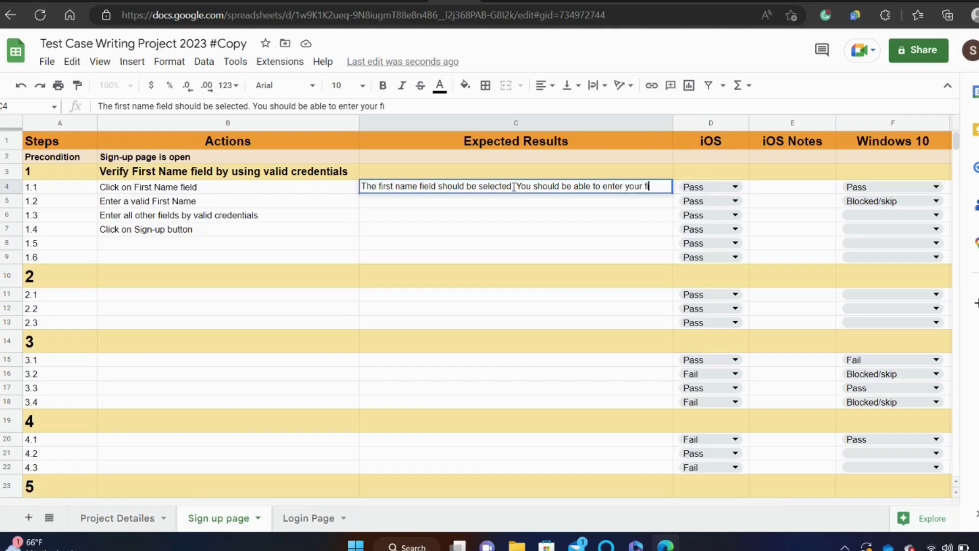
pyautogui.write('rst name')
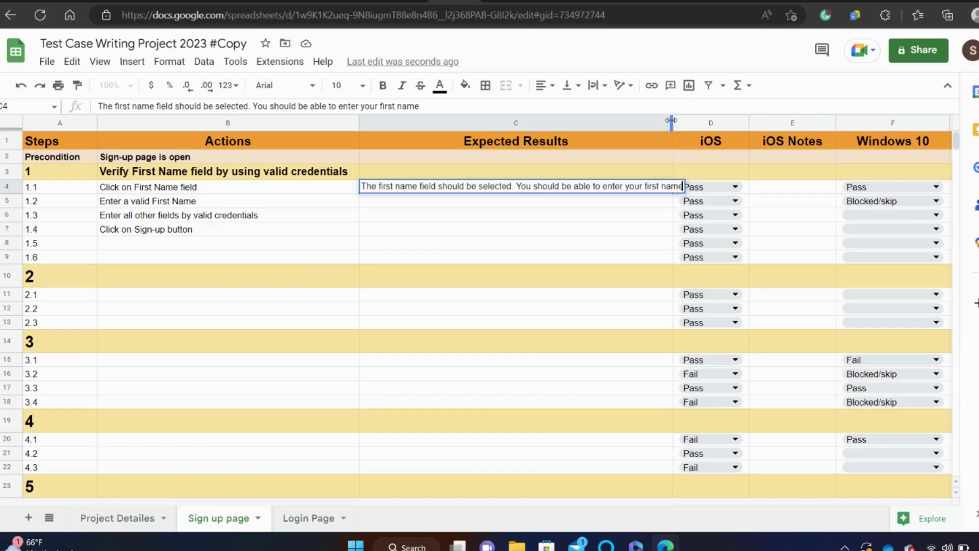
# - Widen the Expected Results column until the full text for step 1.1 fits
pyautogui.moveTo(671, 120); pyautogui.dragTo(683, 123)
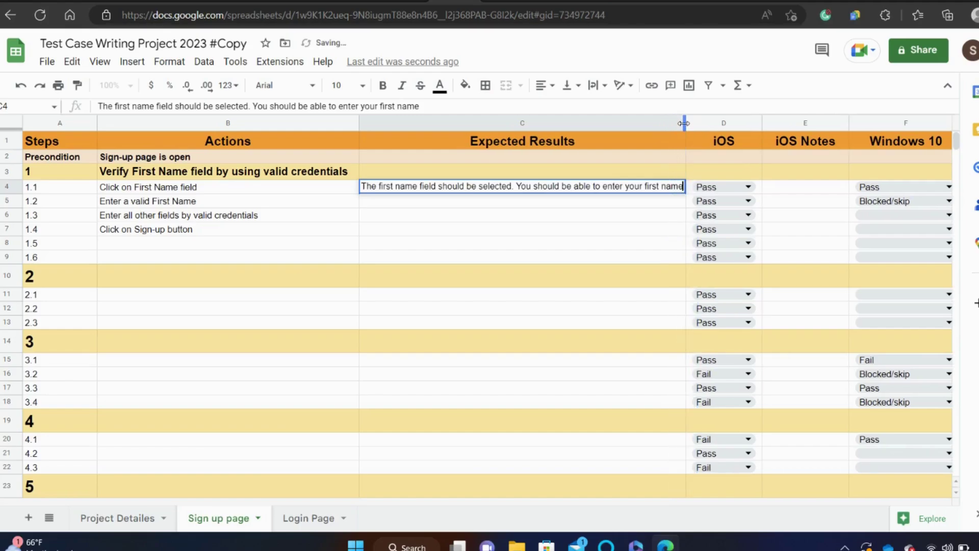
pyautogui.click(464, 207)
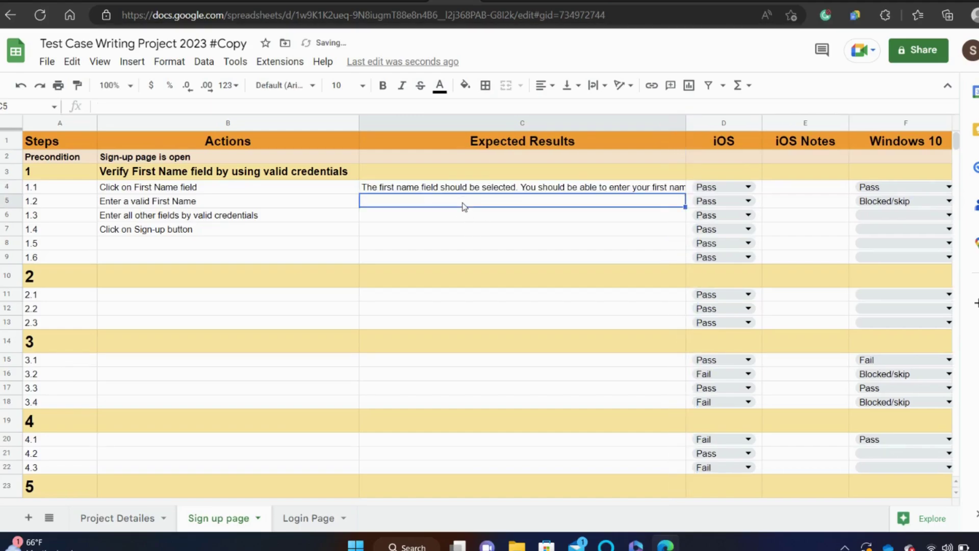
pyautogui.click(514, 187)
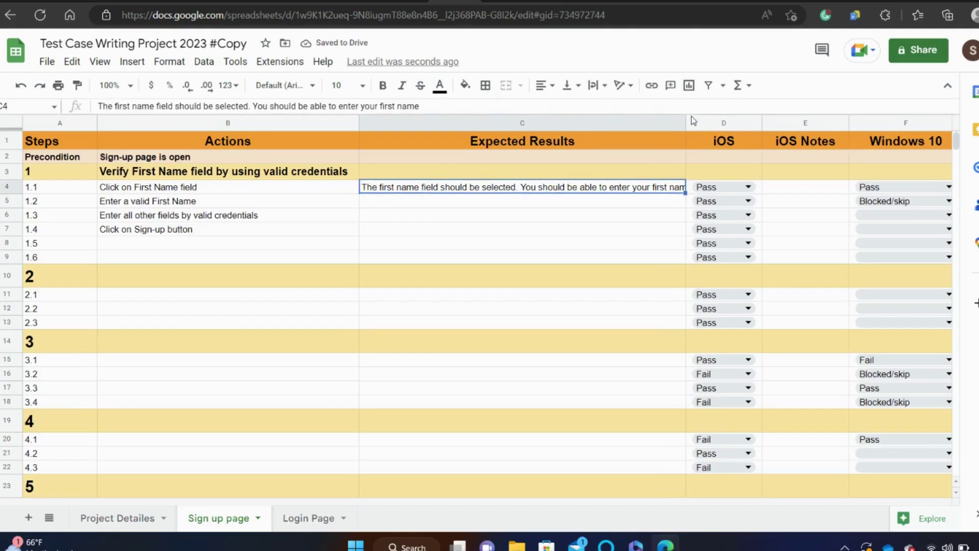
pyautogui.moveTo(684, 123); pyautogui.dragTo(697, 123)
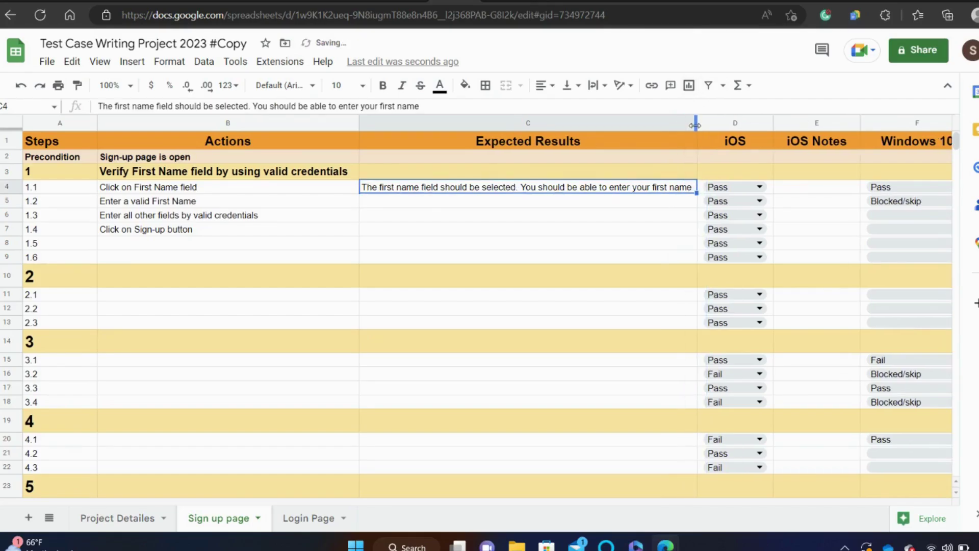
# - Write "The placeholder should be removed." as the expected result for step 1.2, Enter a valid First Name
pyautogui.click(582, 206)
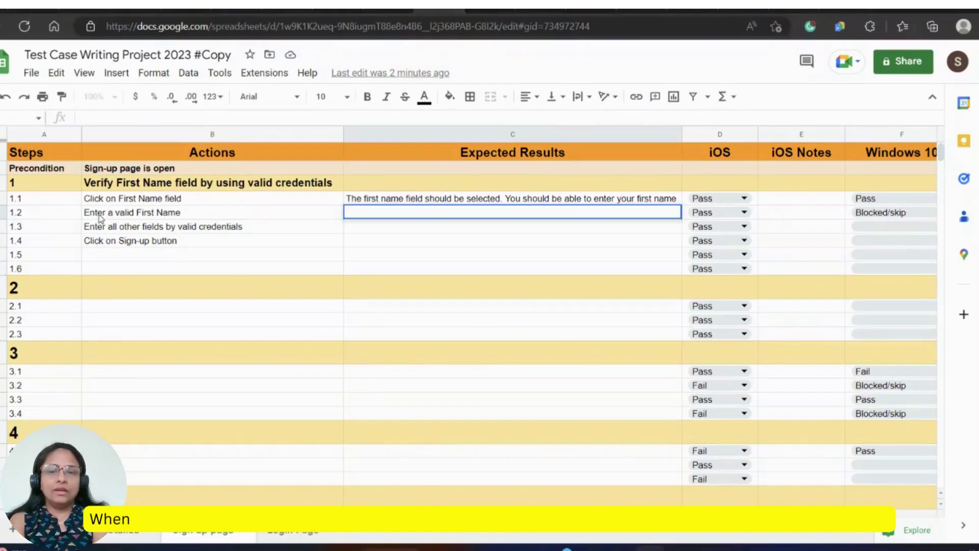
pyautogui.click(116, 206)
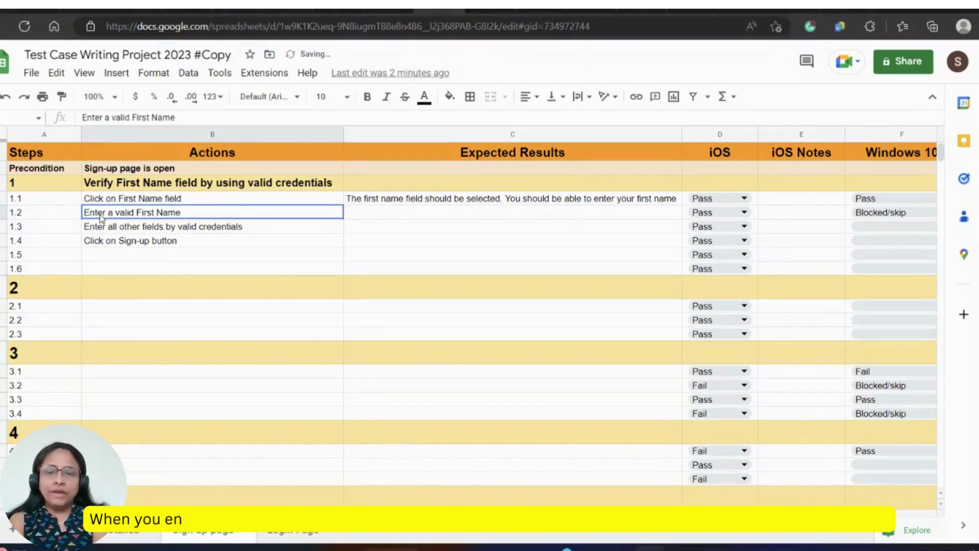
pyautogui.click(367, 217)
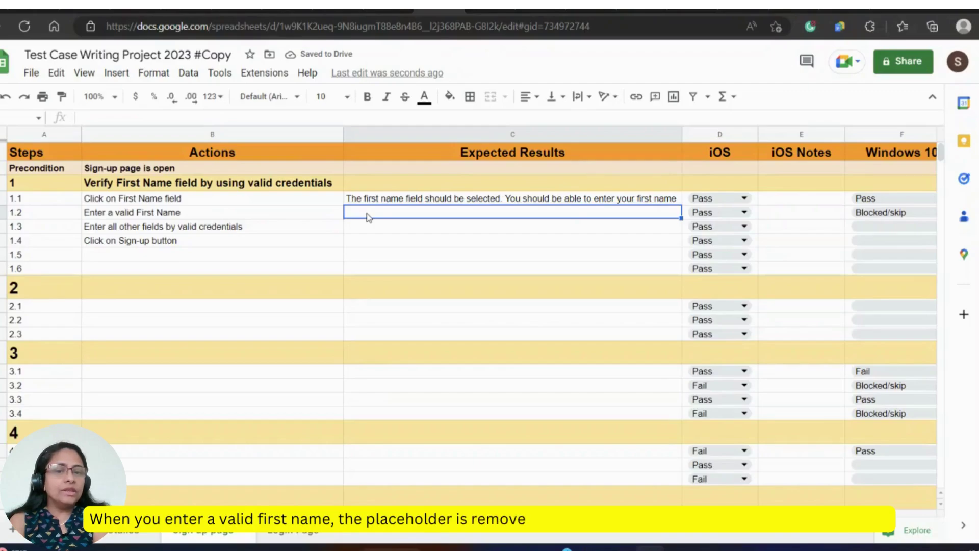
pyautogui.doubleClick(348, 211)
pyautogui.write('The')
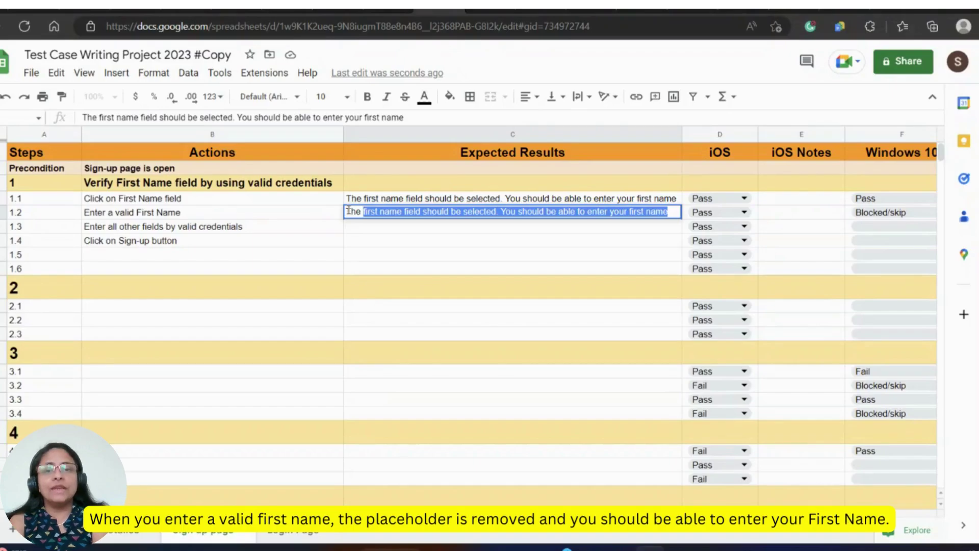
pyautogui.write(' placeh')
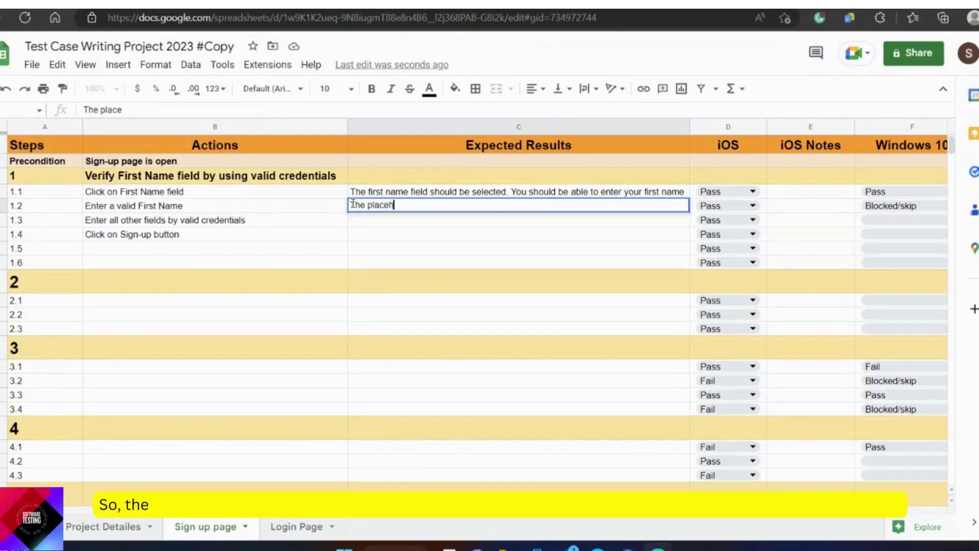
pyautogui.write('olde')
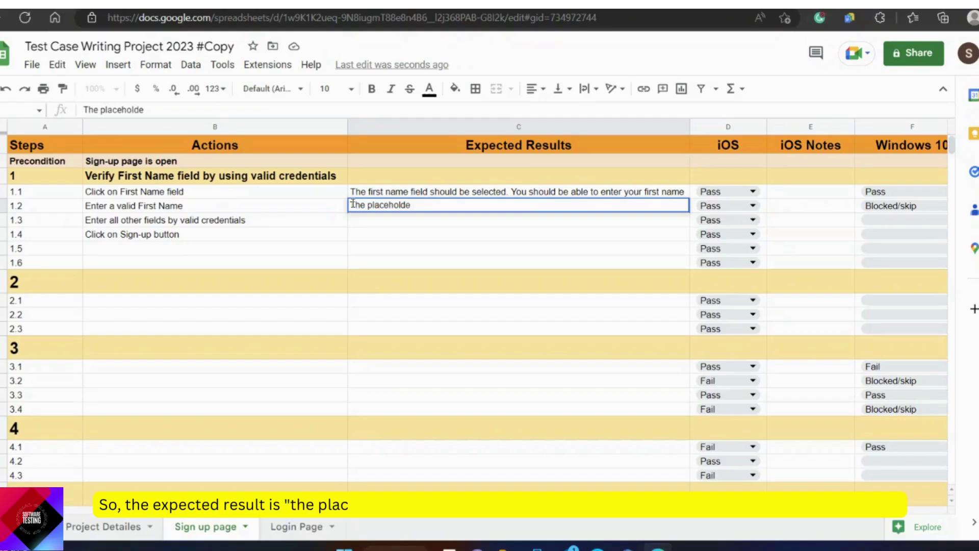
pyautogui.write('r sho')
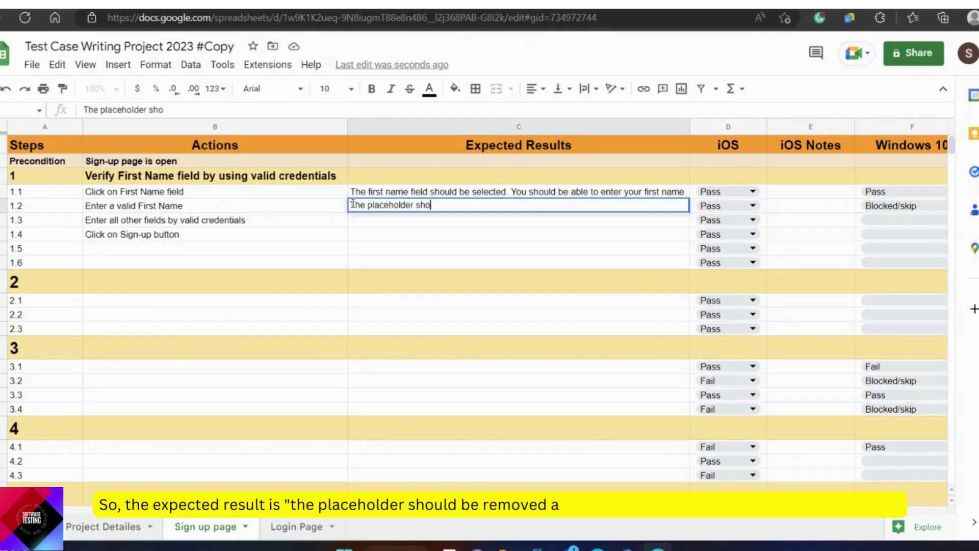
pyautogui.write('uld be remo')
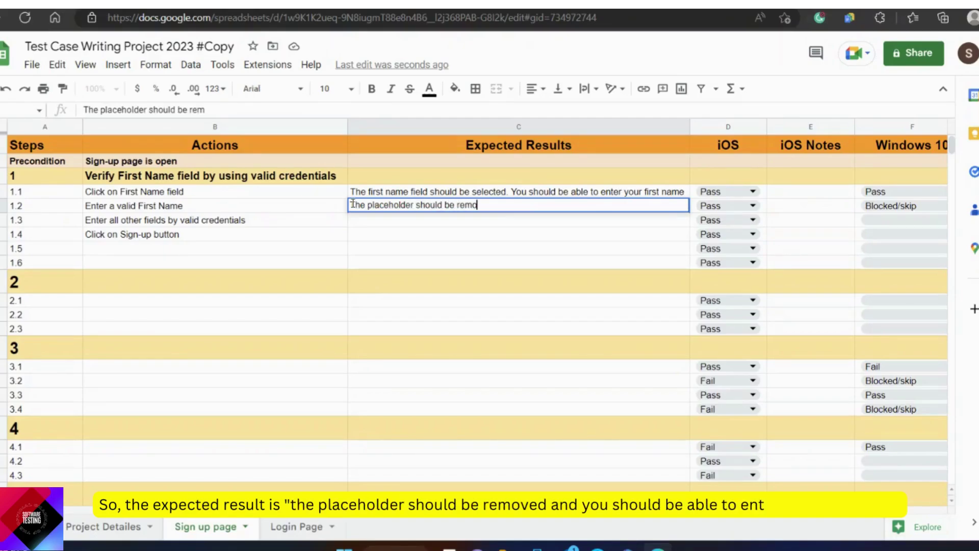
pyautogui.write('ved. Y')
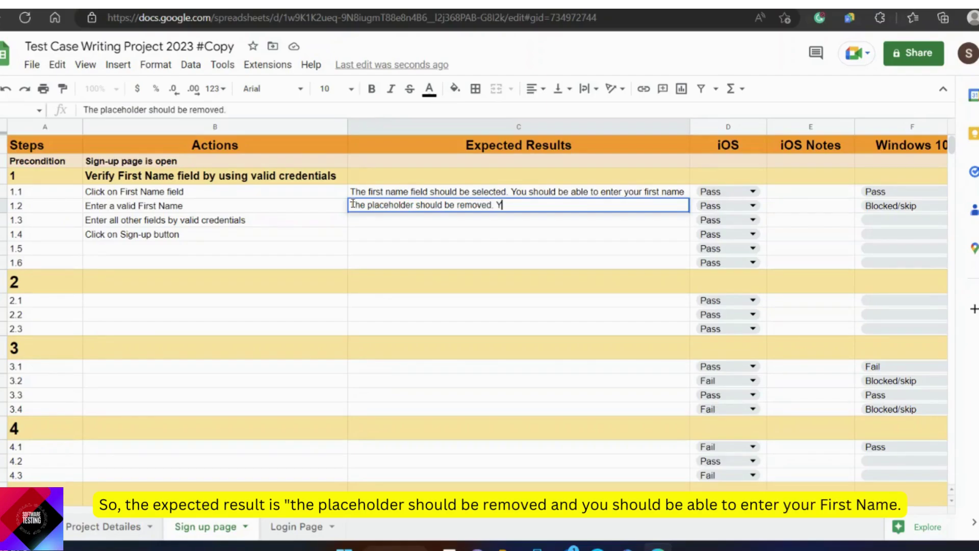
# - Complete the expected result for step 1.2 with "You should be able to enter your First Name"
pyautogui.write('ou sho')
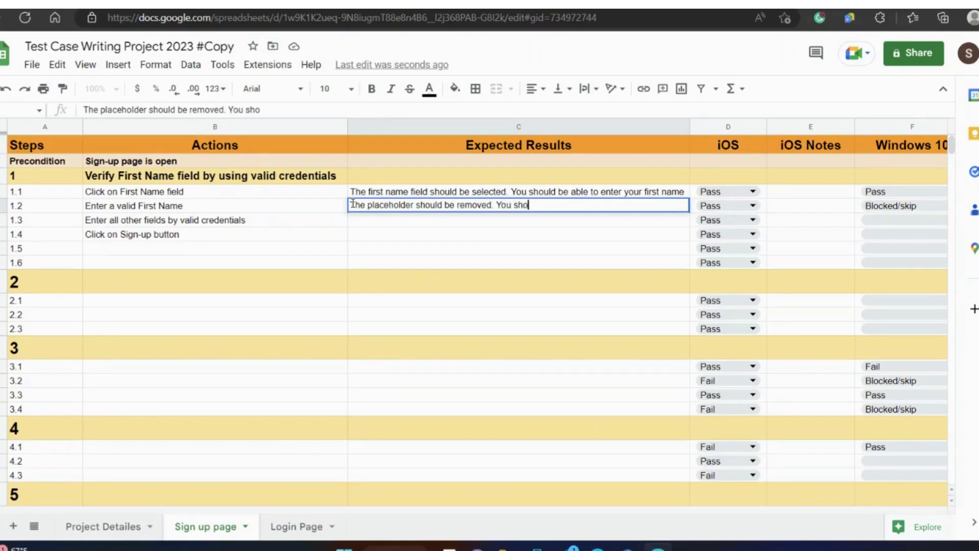
pyautogui.write('uld be able')
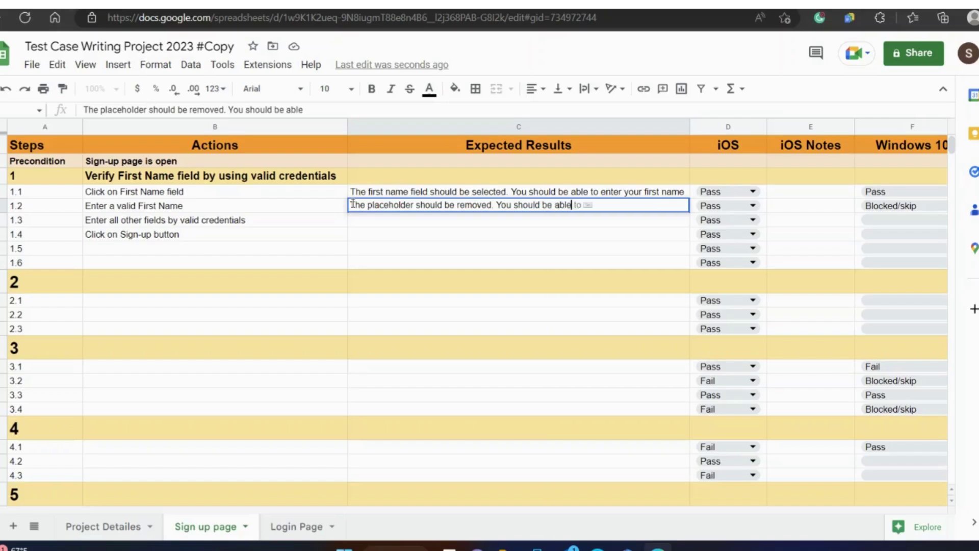
pyautogui.write(' to')
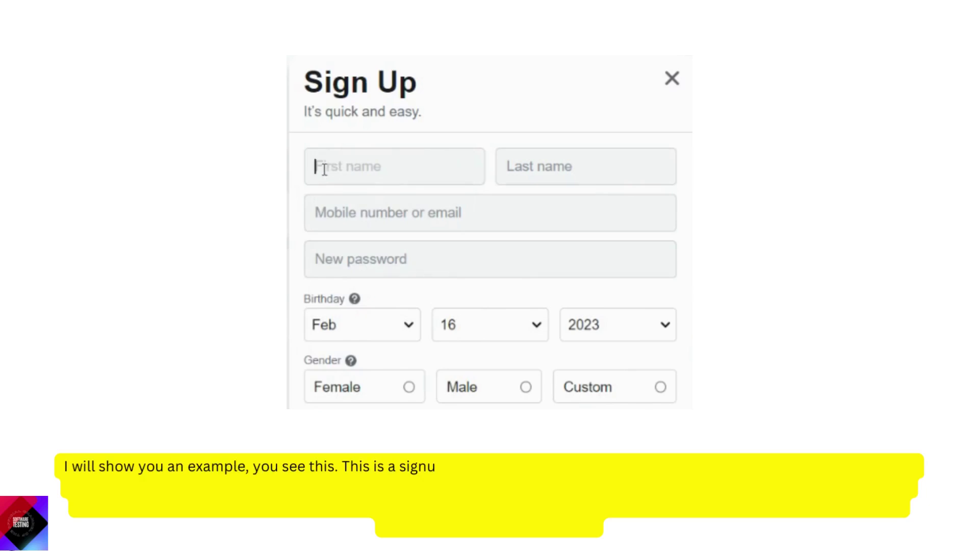
# - On the Facebook Sign Up form, test the First name placeholder by entering and clearing initial letters repeatedly, leaving two letters in the field
pyautogui.write('S')
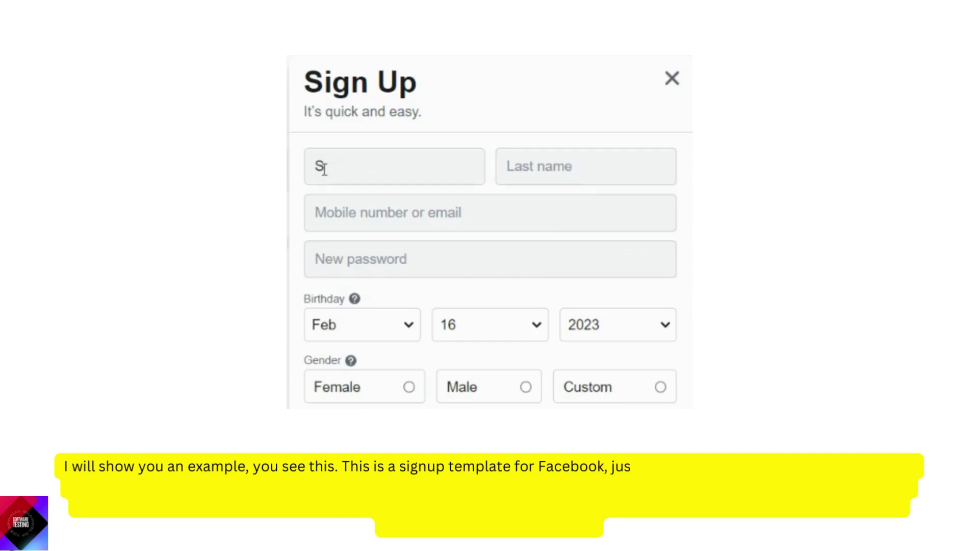
pyautogui.press('BackSpace')
pyautogui.write('S')
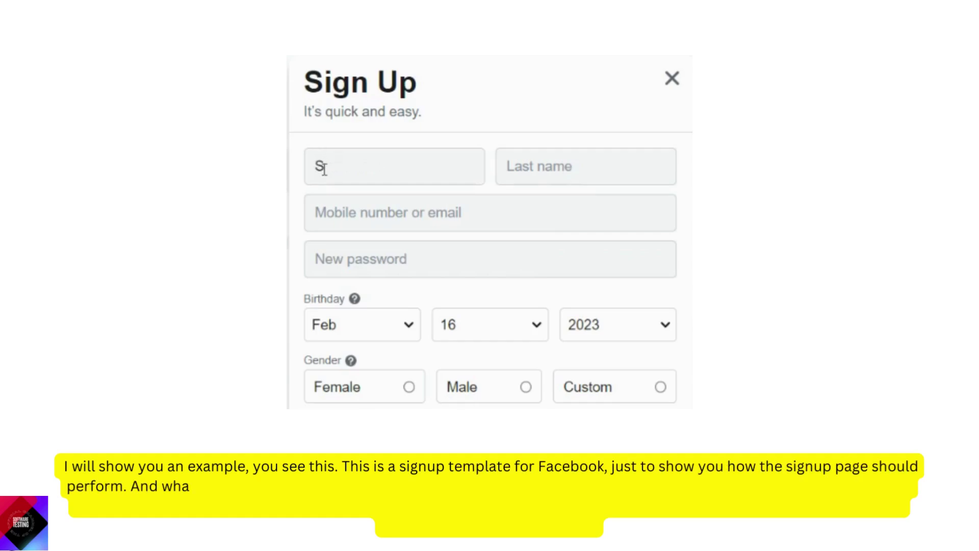
pyautogui.write('O')
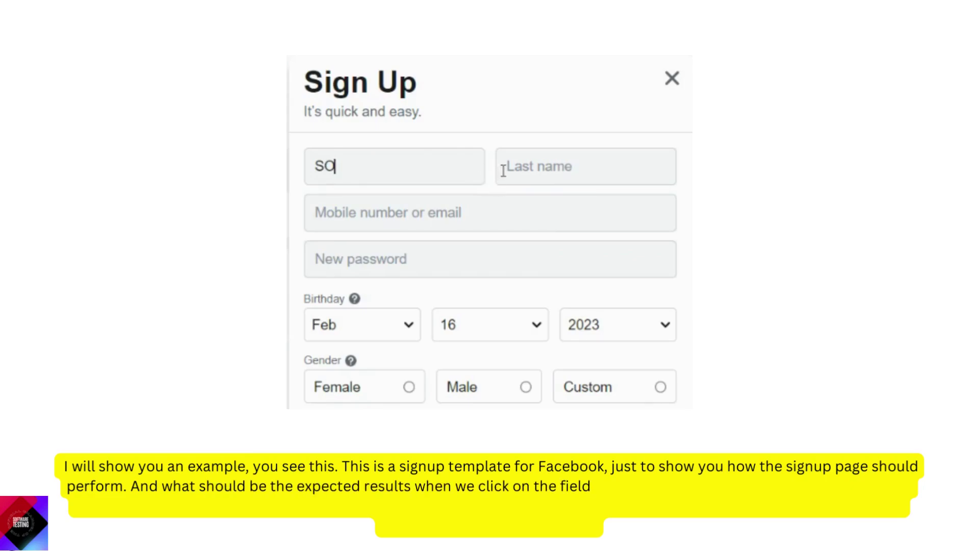
pyautogui.press('BackSpace')
pyautogui.press('BackSpace')
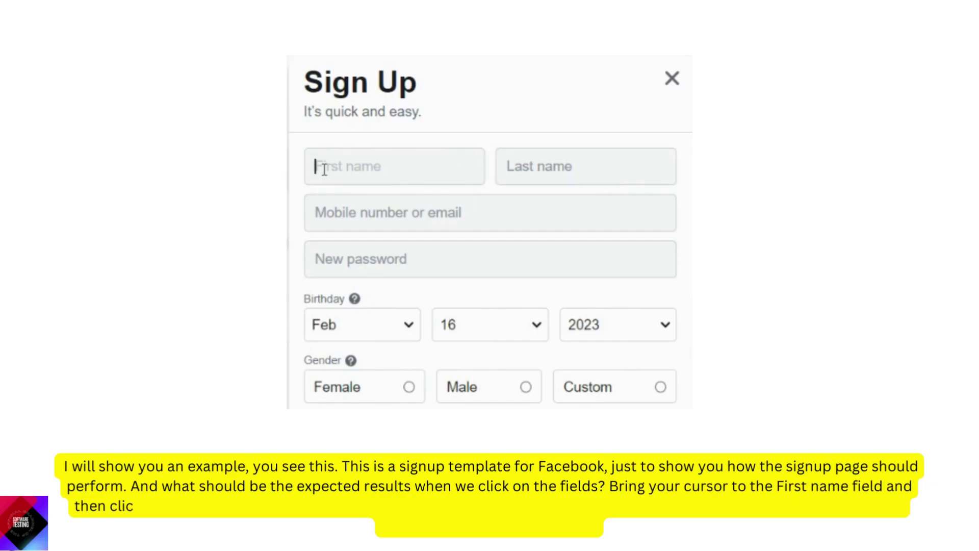
pyautogui.write('S')
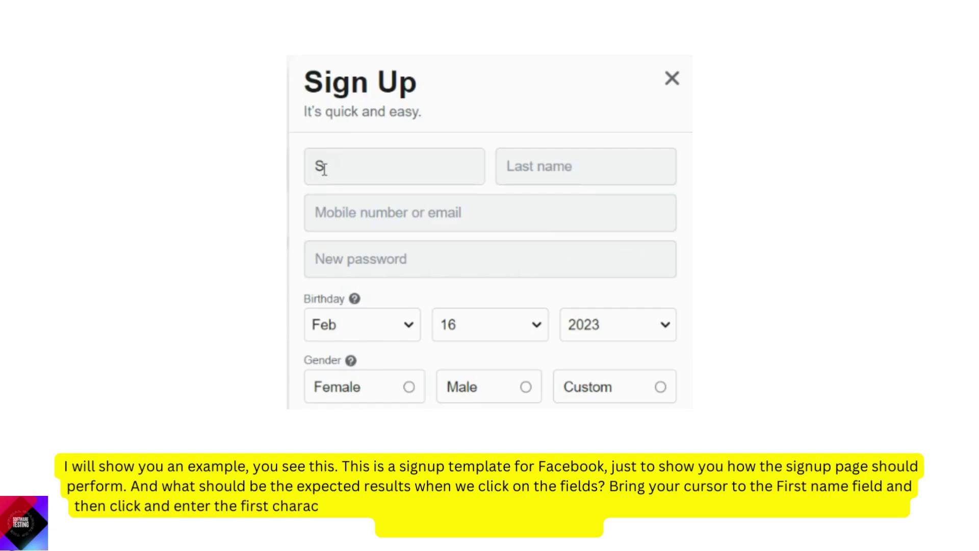
pyautogui.press('BackSpace')
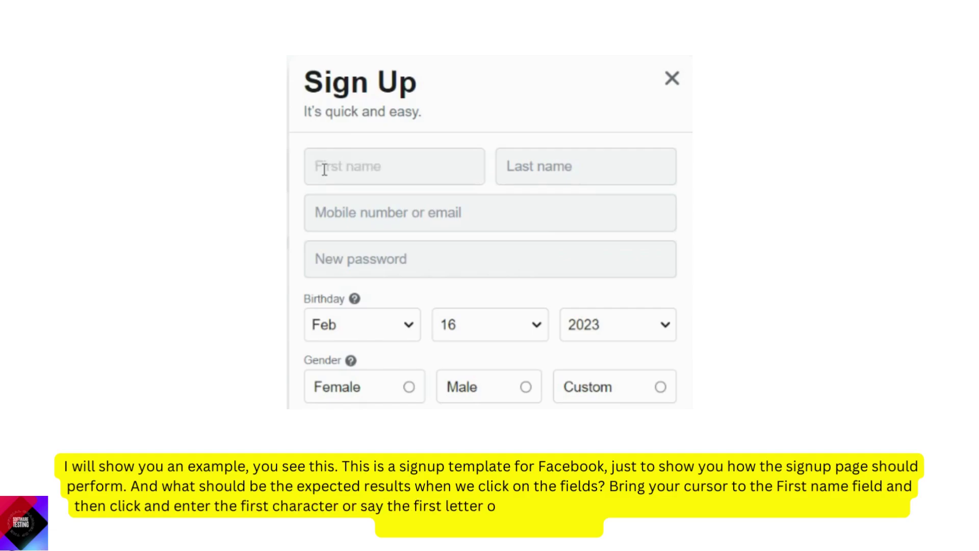
pyautogui.write('S')
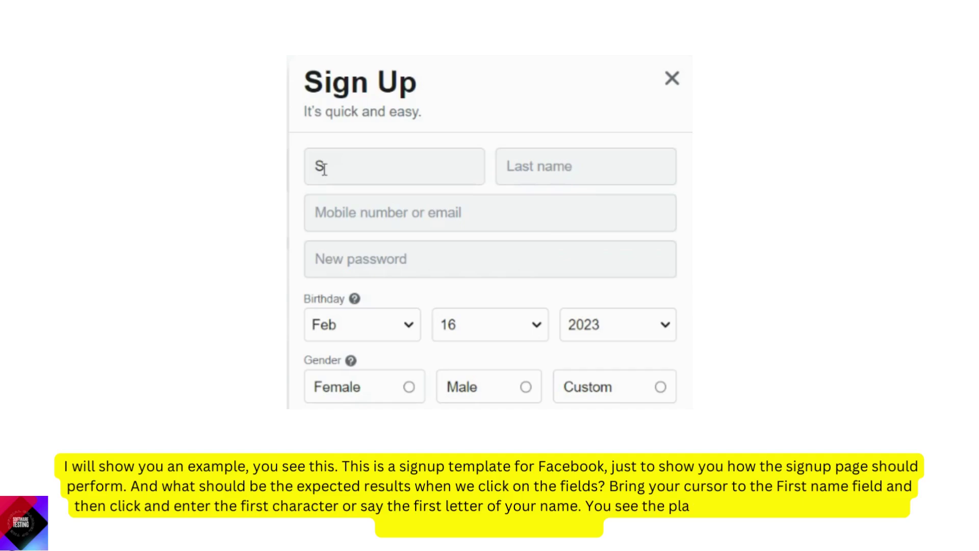
pyautogui.write('o')
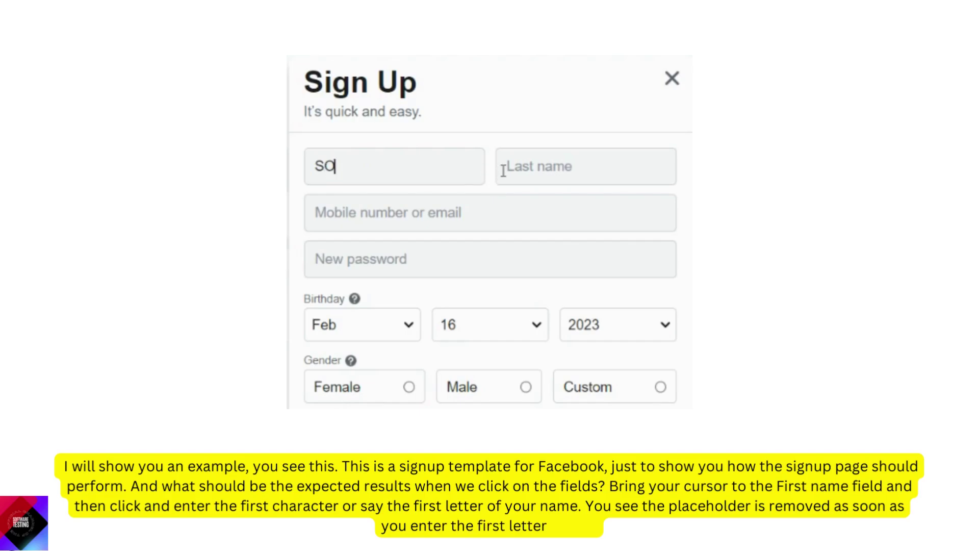
pyautogui.press('BackSpace')
pyautogui.press('BackSpace')
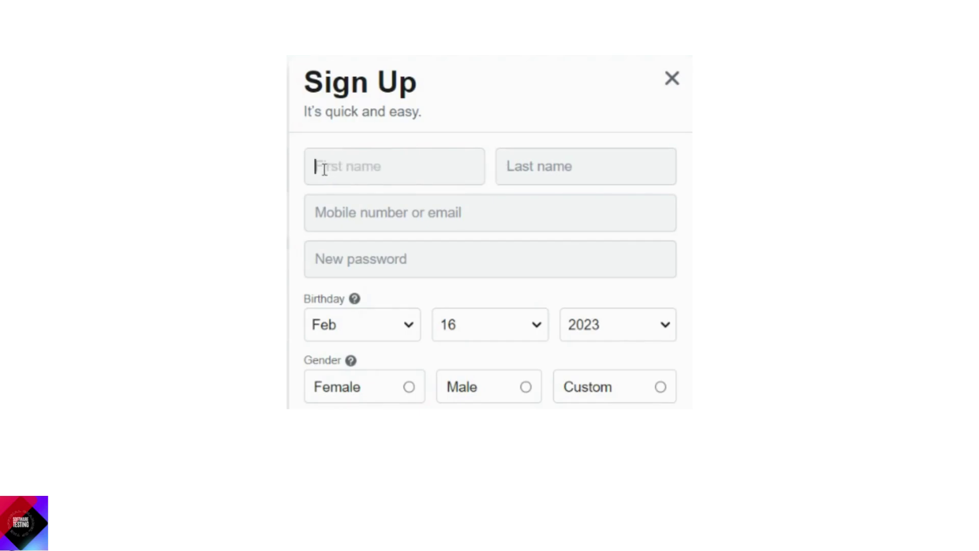
pyautogui.write('SO')
pyautogui.press('Tab')
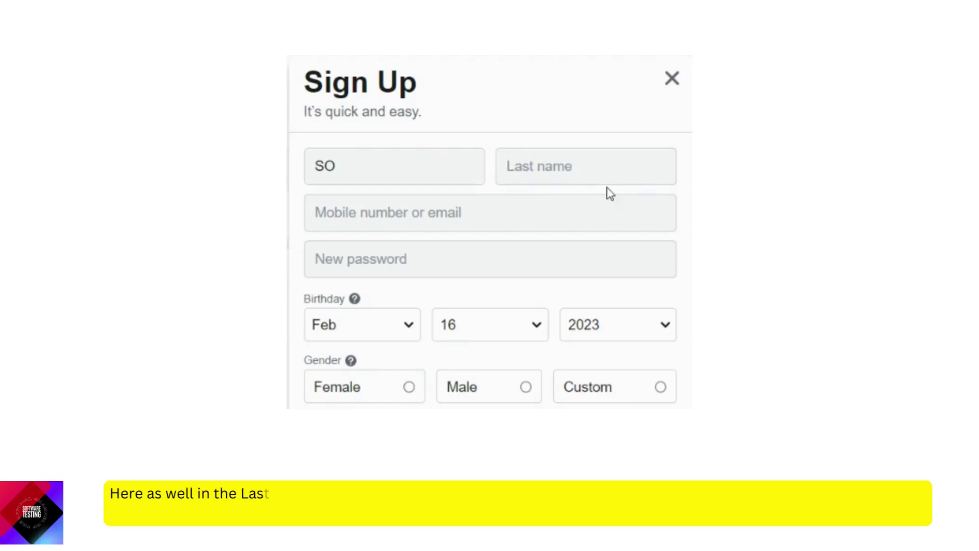
# - Test the Last name placeholder on the Sign Up form by repeatedly entering the first letters of a last name and clearing them
pyautogui.write('CH')
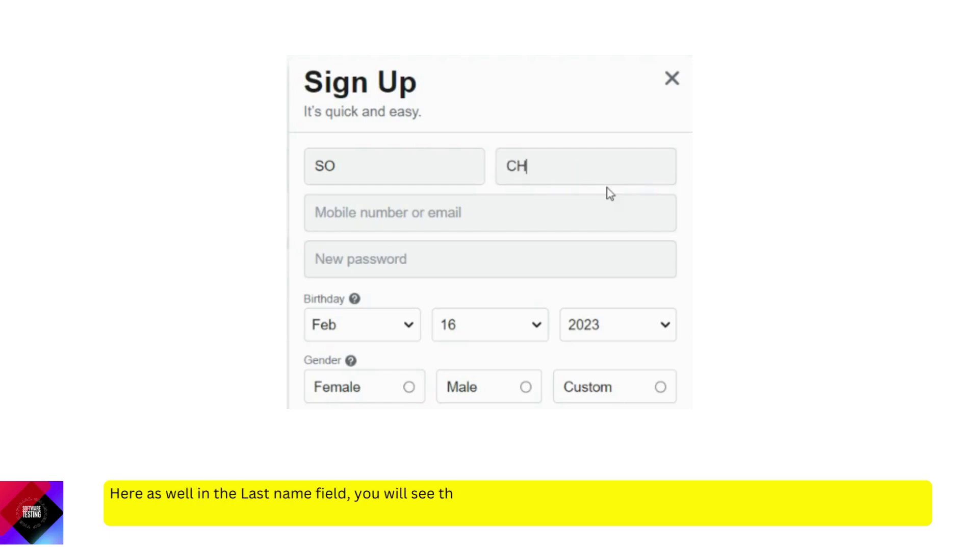
pyautogui.press('BackSpace')
pyautogui.press('BackSpace')
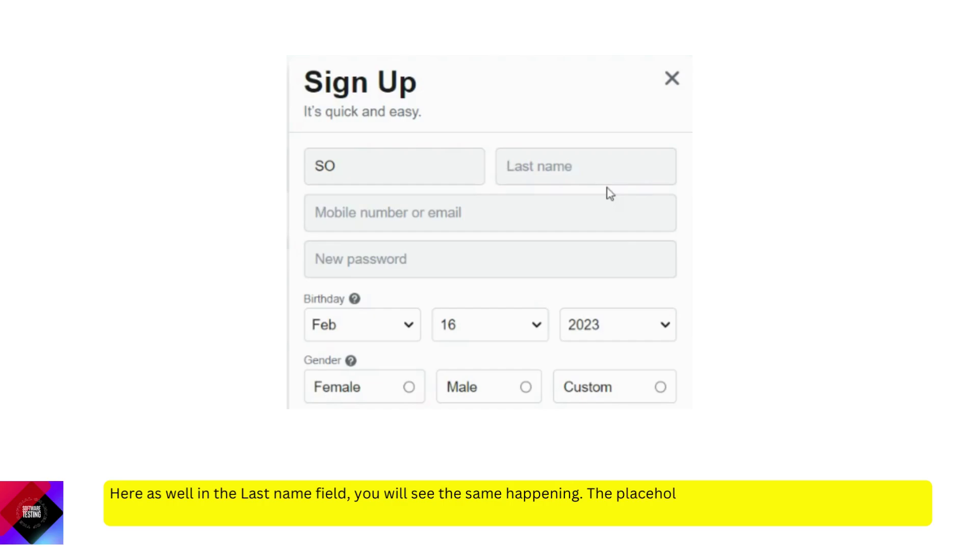
pyautogui.write('CH')
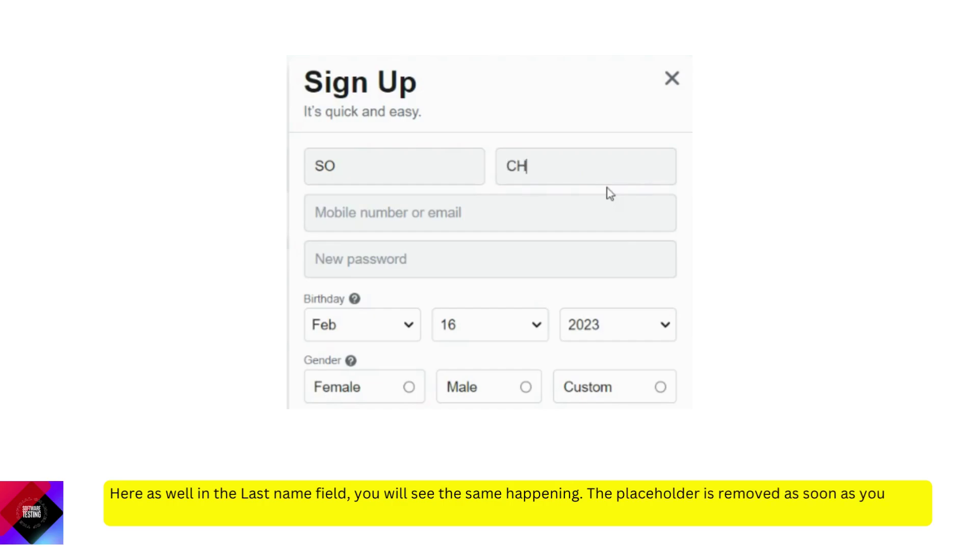
pyautogui.press('BackSpace')
pyautogui.press('BackSpace')
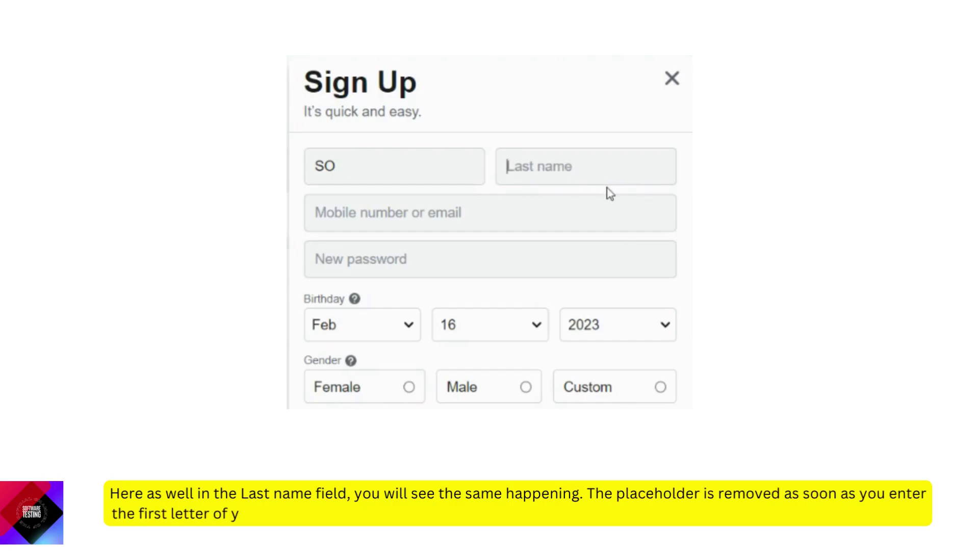
pyautogui.write('C')
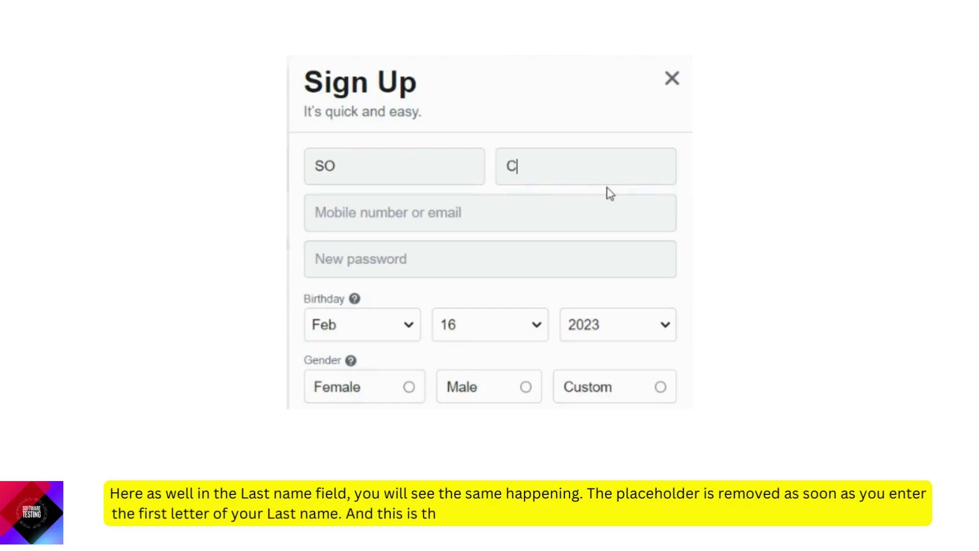
pyautogui.write('H')
pyautogui.press('BackSpace')
pyautogui.press('BackSpace')
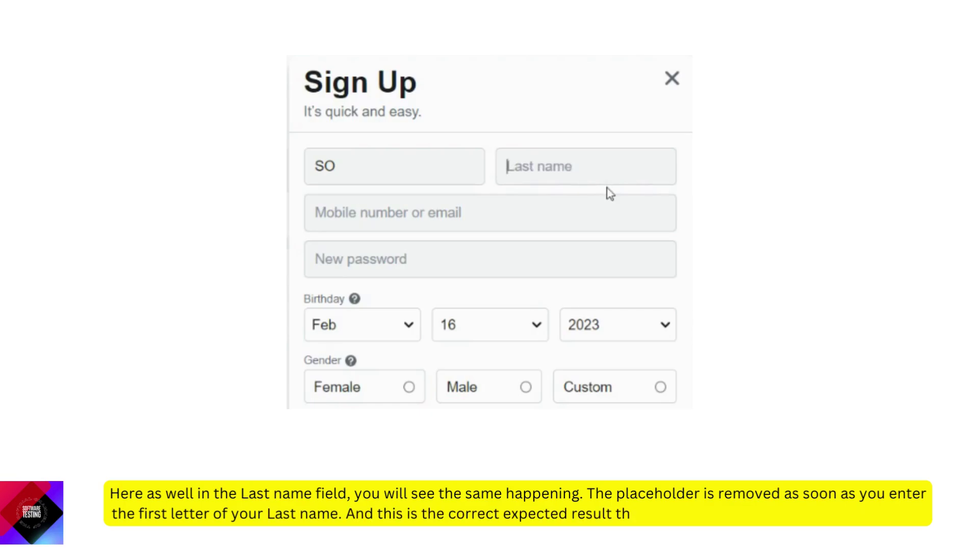
pyautogui.write('CH')
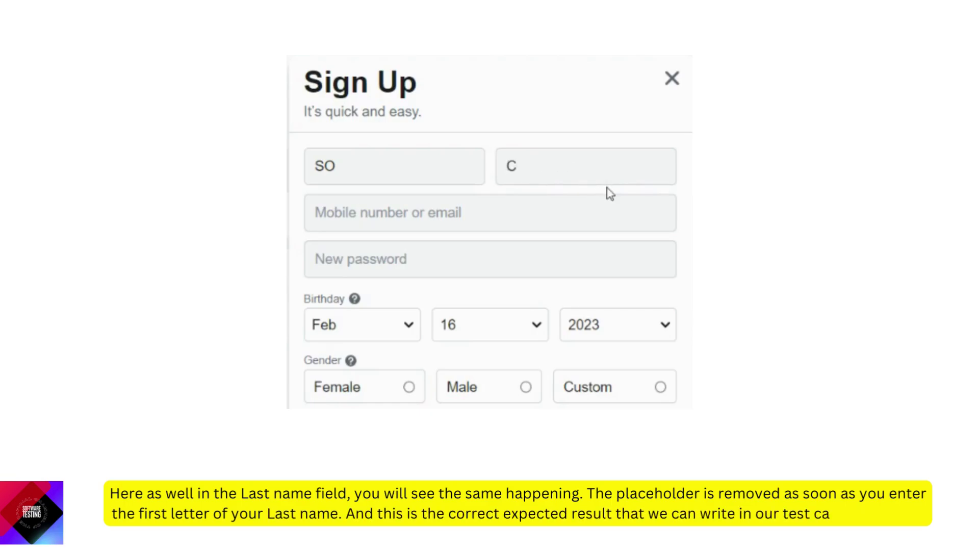
pyautogui.press('BackSpace')
pyautogui.press('BackSpace')
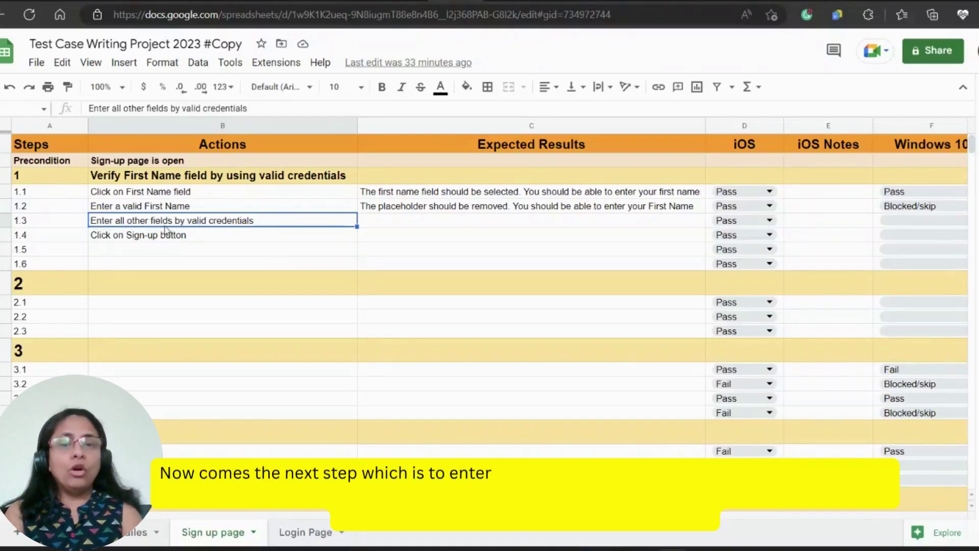
# - Write "You should be able to enter valid credentials in all other field with no errors" as the expected result for step 1.3
pyautogui.click(386, 226)
pyautogui.doubleClick(385, 221)
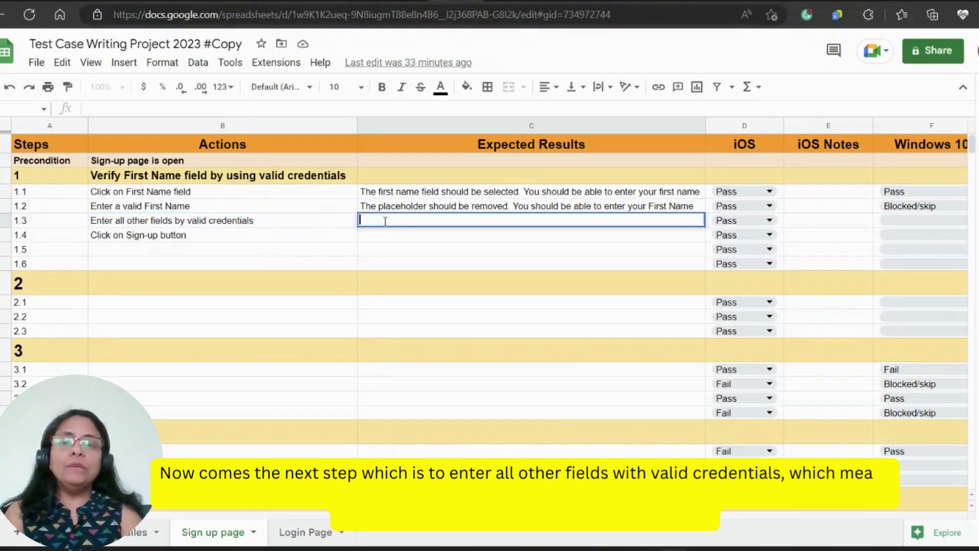
pyautogui.write('Yo')
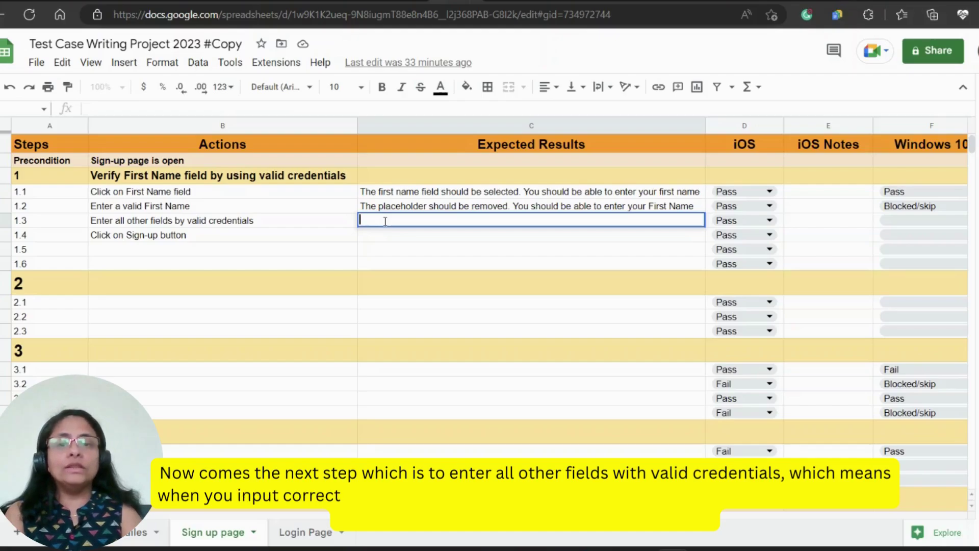
pyautogui.write('u shou')
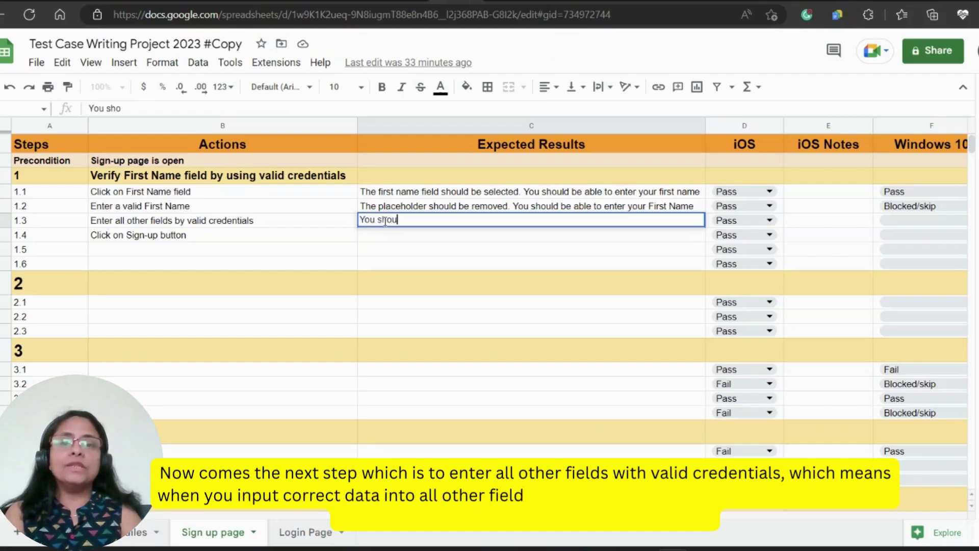
pyautogui.write('ld be a')
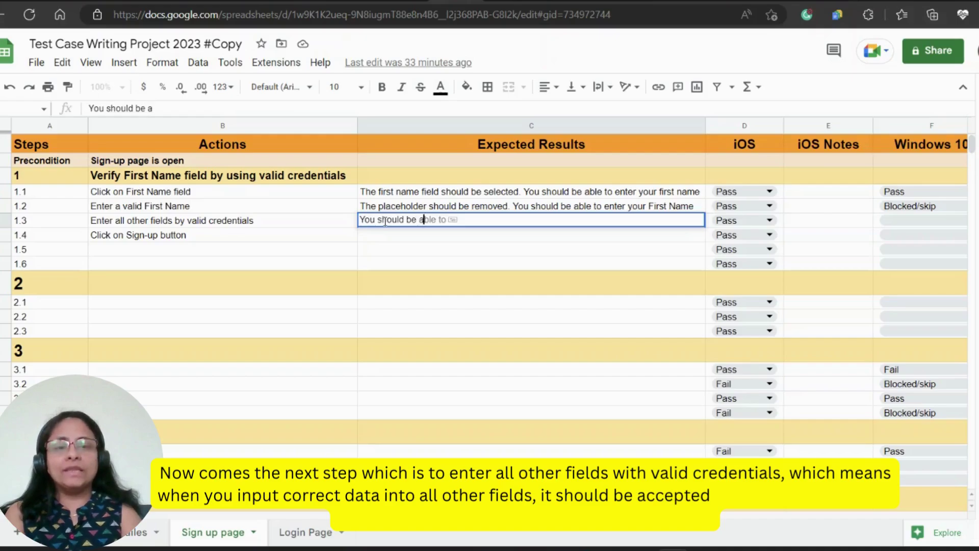
pyautogui.write('ble to enter ')
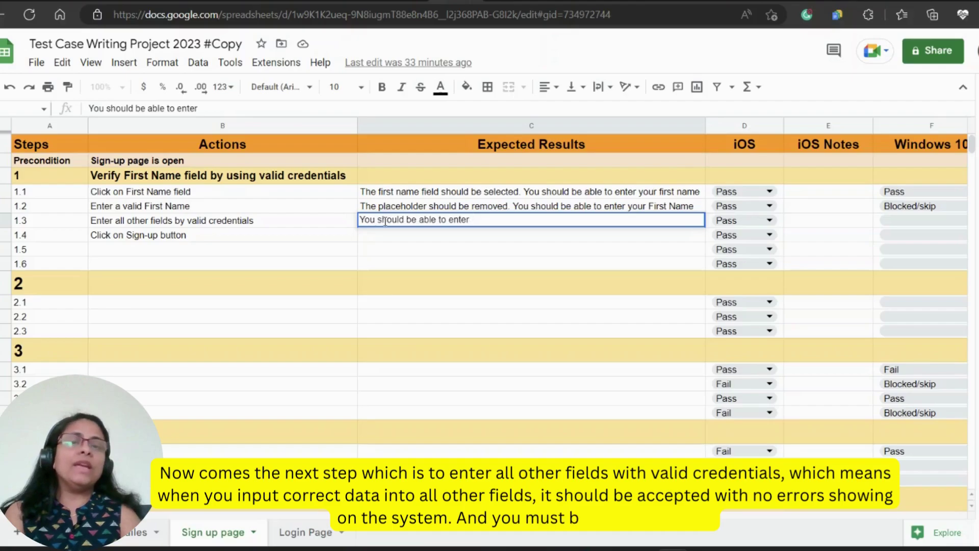
pyautogui.write('valid ')
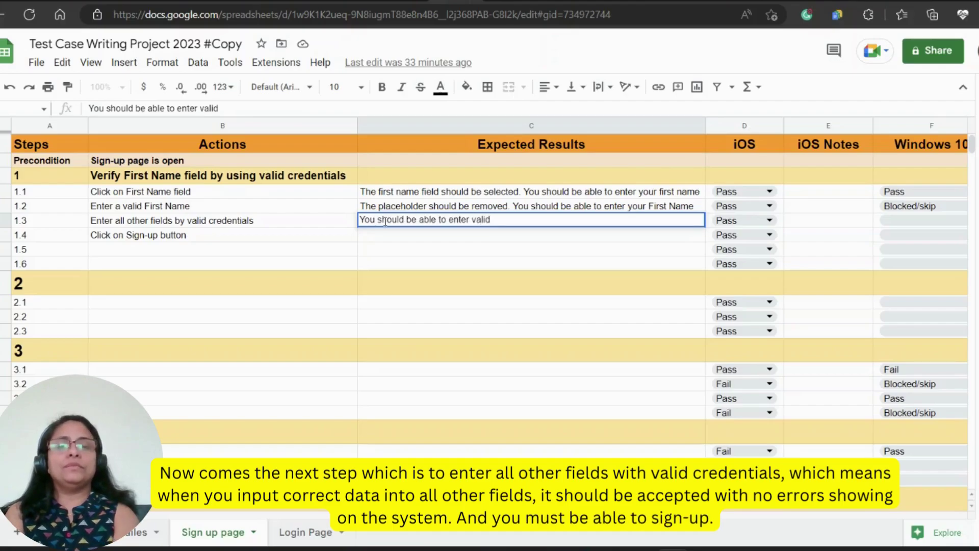
pyautogui.write('credentials')
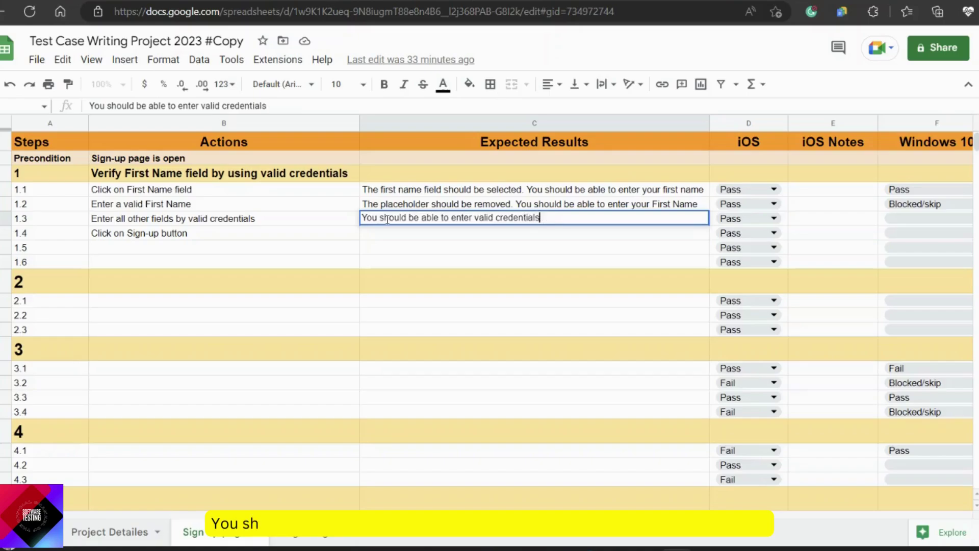
pyautogui.write(' in all')
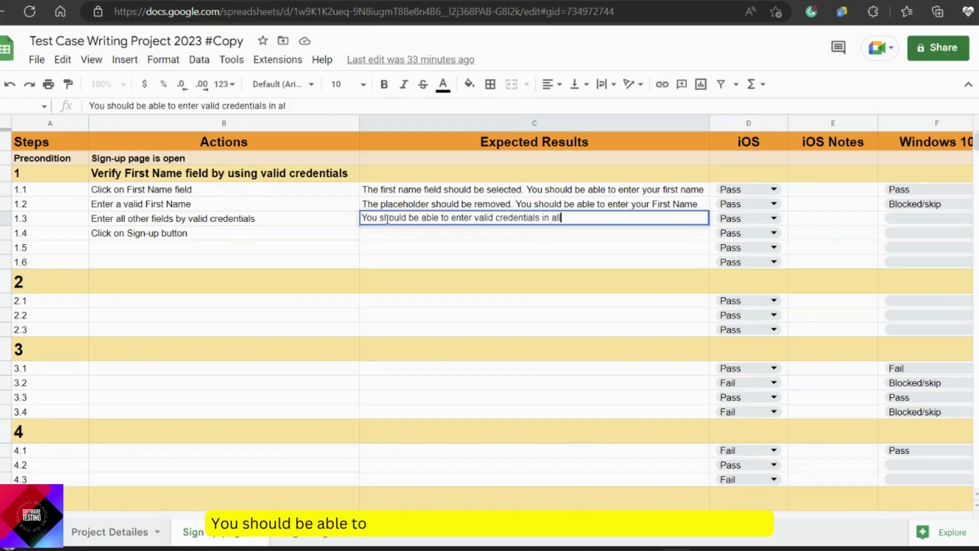
pyautogui.write(' other f')
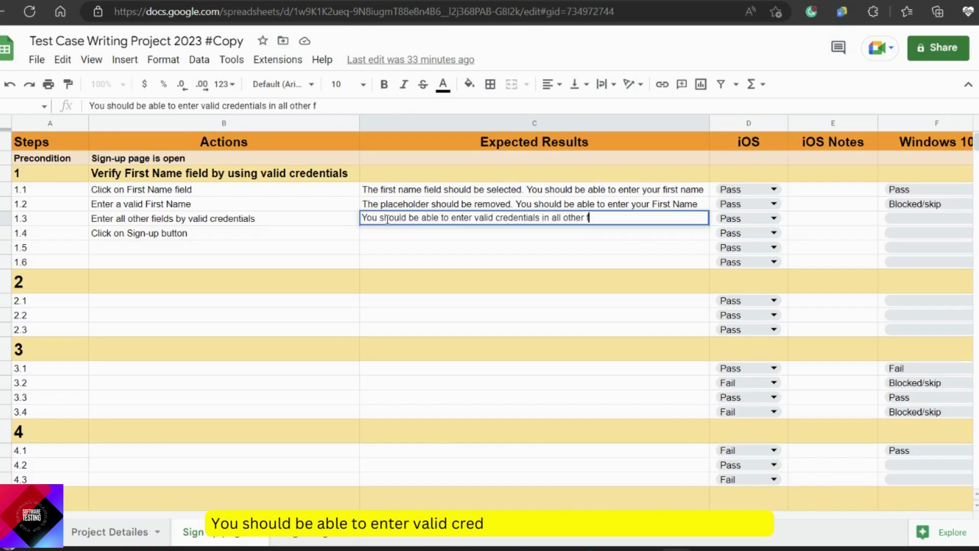
pyautogui.write('iel')
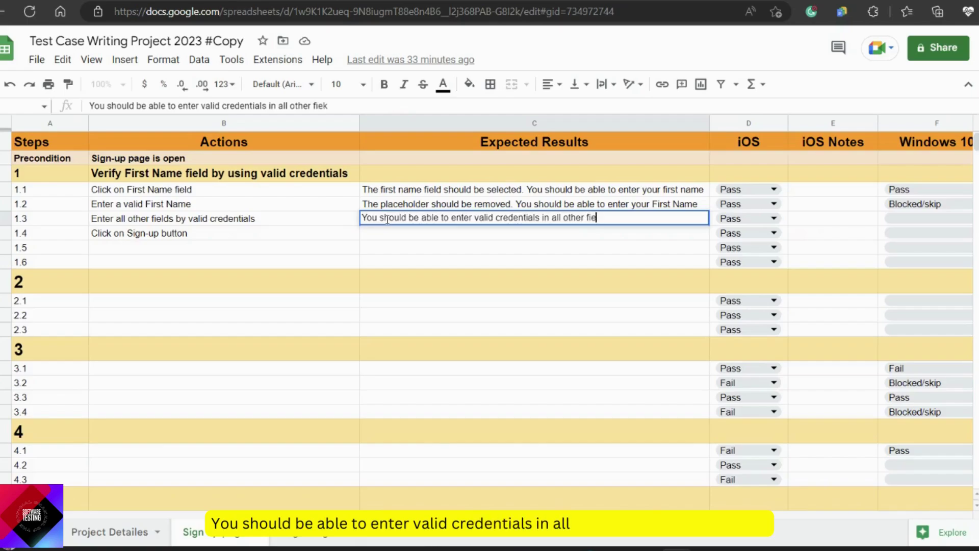
pyautogui.press('BackSpace')
pyautogui.press('BackSpace')
pyautogui.write('eld with no errors')
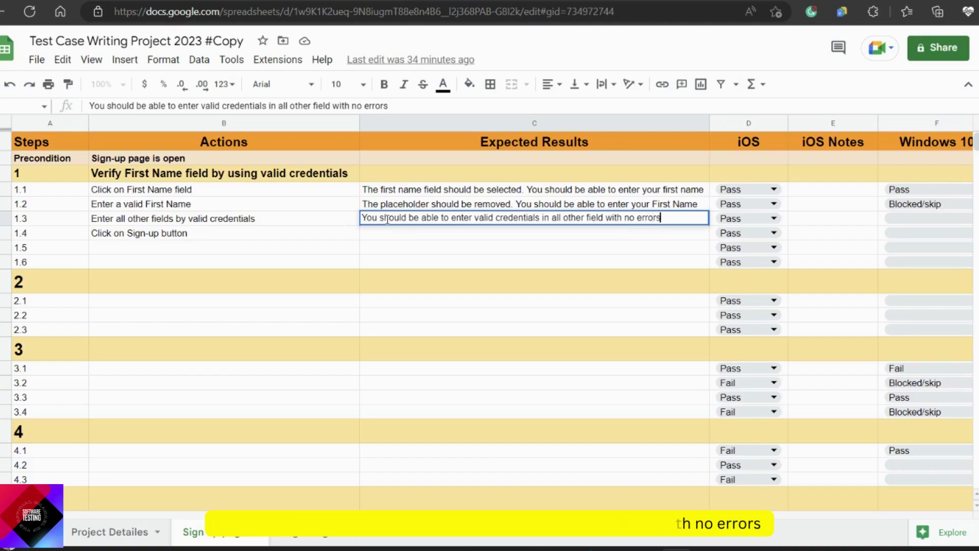
# - Write "Signup is succesfully done. Redirected to the Home page." as the expected result for step 1.4, Click on Sign-up button
pyautogui.click(485, 233)
pyautogui.write('Signup')
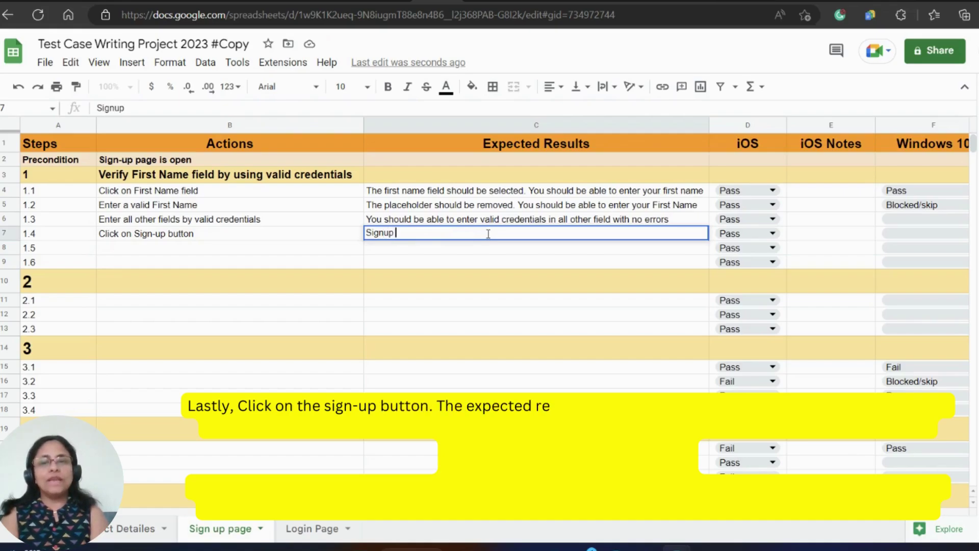
pyautogui.write(' is s')
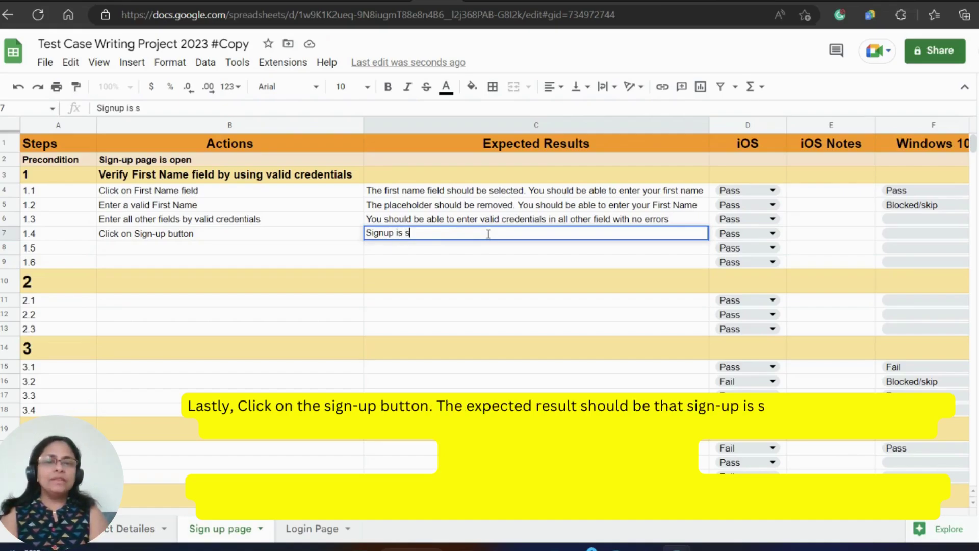
pyautogui.write('uccesfu')
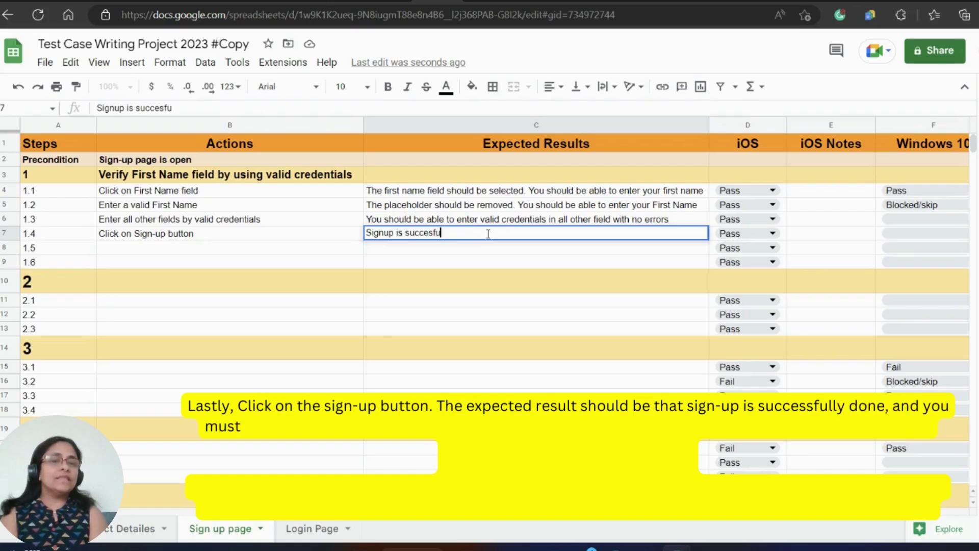
pyautogui.write('lly done')
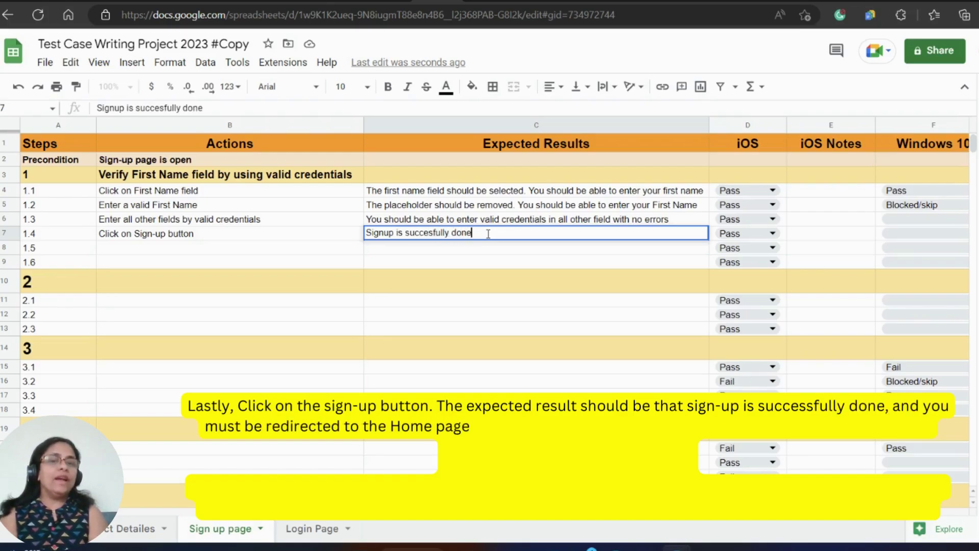
pyautogui.write('.')
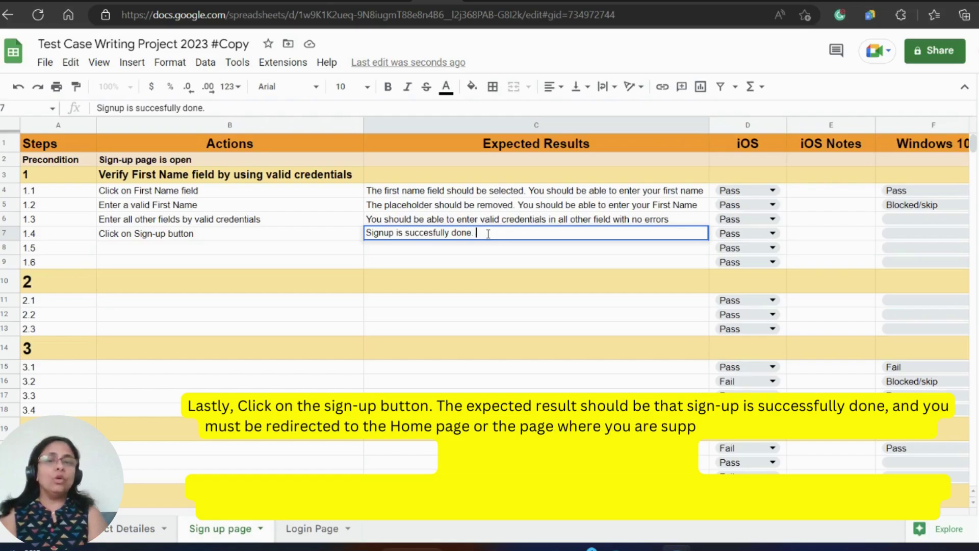
pyautogui.write(' Redir')
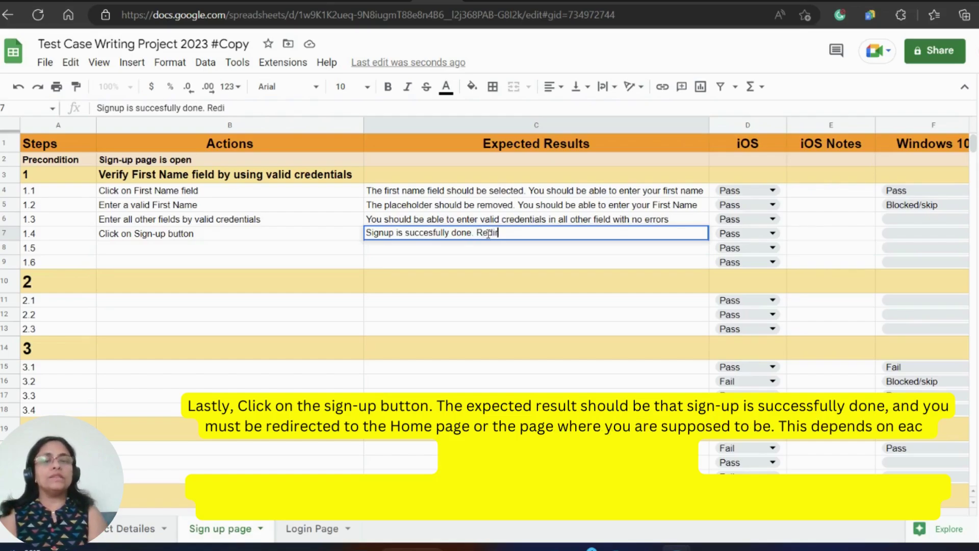
pyautogui.write('ected to t')
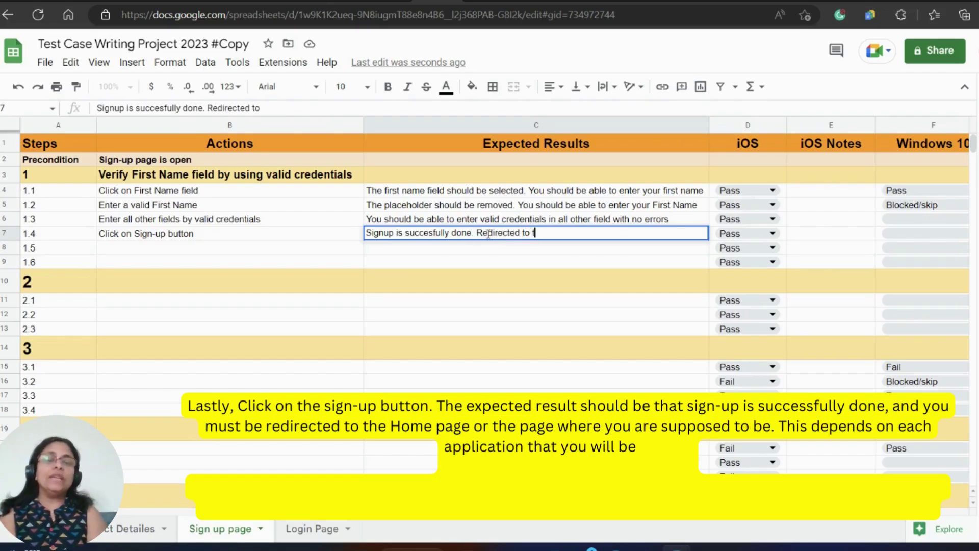
pyautogui.write('he Home page.')
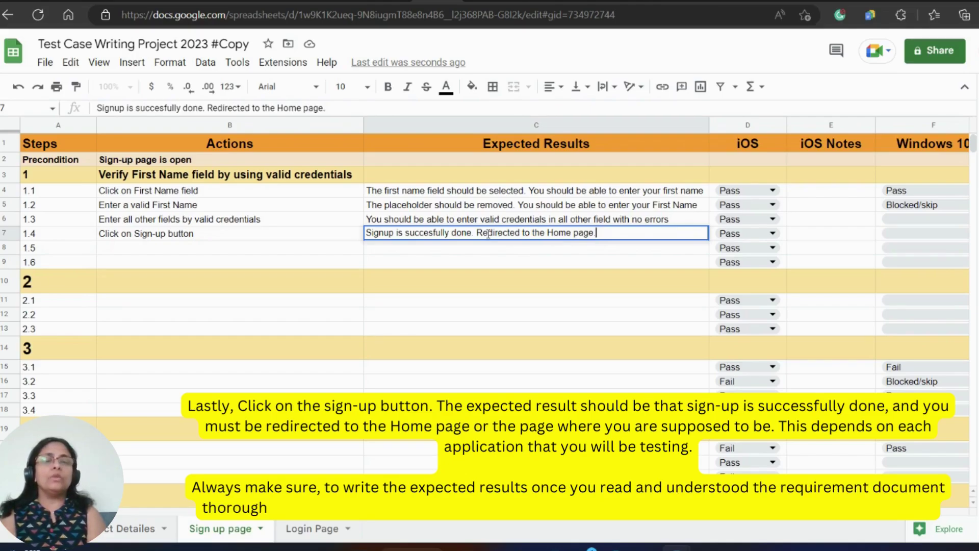
pyautogui.click(264, 241)
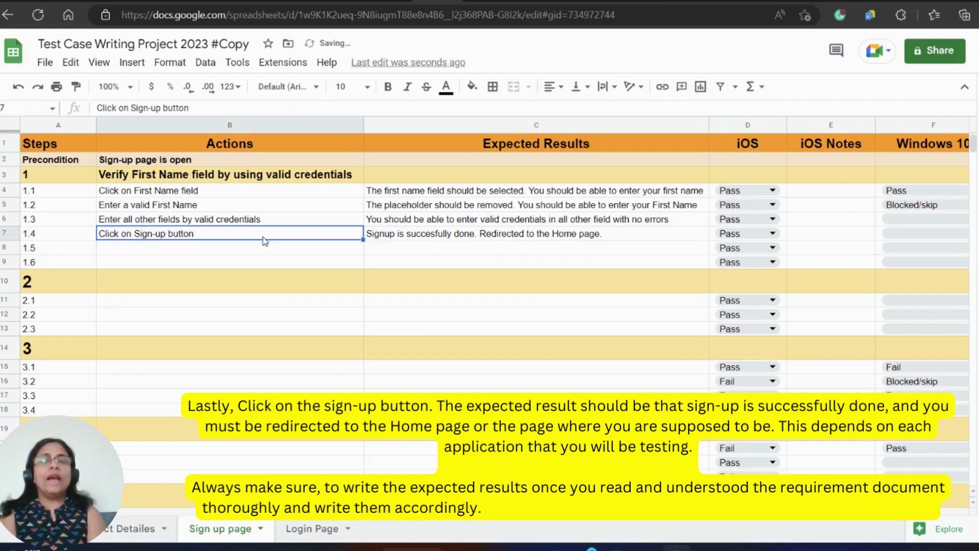
pyautogui.click(405, 238)
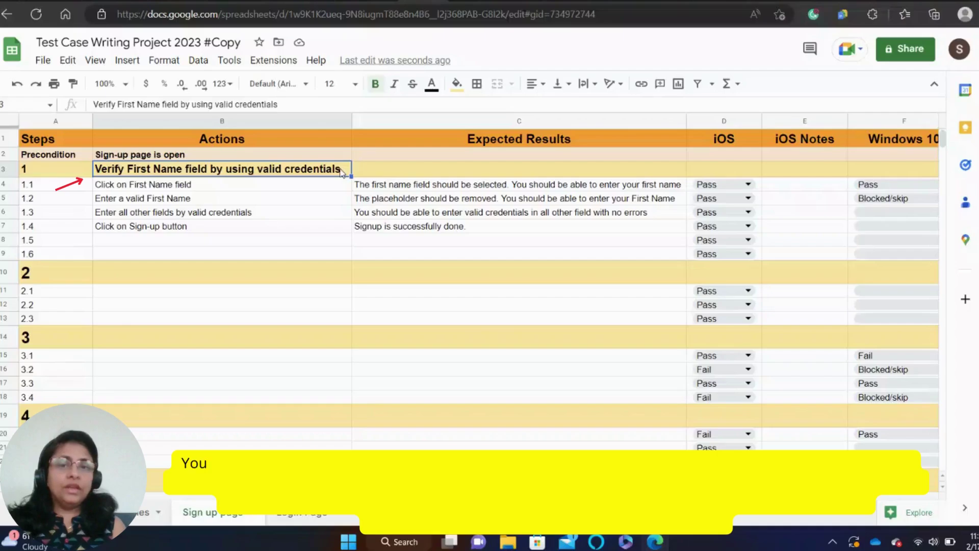
# - Reword the title of test case 1 to "Verify all fields by entering valid credentials"
pyautogui.doubleClick(341, 170)
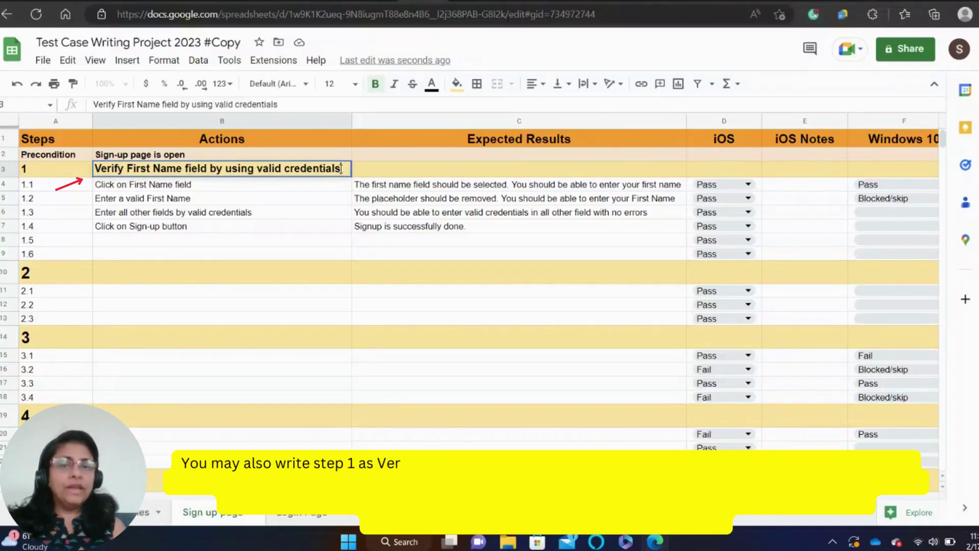
pyautogui.press('BackSpace')
pyautogui.press('BackSpace')
pyautogui.press('BackSpace')
pyautogui.press('BackSpace')
pyautogui.press('BackSpace')
pyautogui.press('BackSpace')
pyautogui.press('BackSpace')
pyautogui.press('BackSpace')
pyautogui.press('BackSpace')
pyautogui.press('BackSpace')
pyautogui.press('BackSpace')
pyautogui.press('BackSpace')
pyautogui.press('BackSpace')
pyautogui.press('BackSpace')
pyautogui.press('BackSpace')
pyautogui.press('BackSpace')
pyautogui.press('BackSpace')
pyautogui.press('BackSpace')
pyautogui.press('BackSpace')
pyautogui.press('BackSpace')
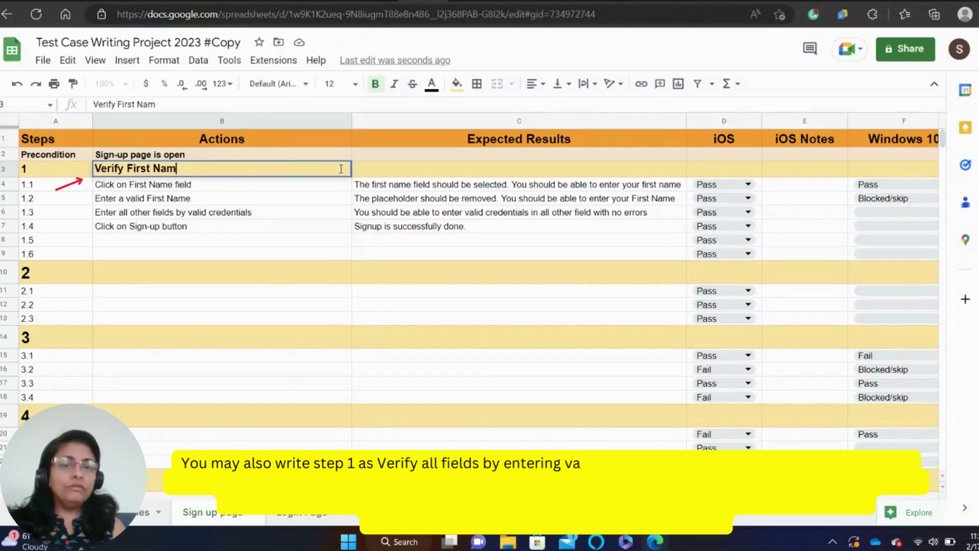
pyautogui.press('BackSpace')
pyautogui.press('BackSpace')
pyautogui.press('BackSpace')
pyautogui.press('BackSpace')
pyautogui.press('BackSpace')
pyautogui.press('BackSpace')
pyautogui.press('BackSpace')
pyautogui.press('BackSpace')
pyautogui.press('BackSpace')
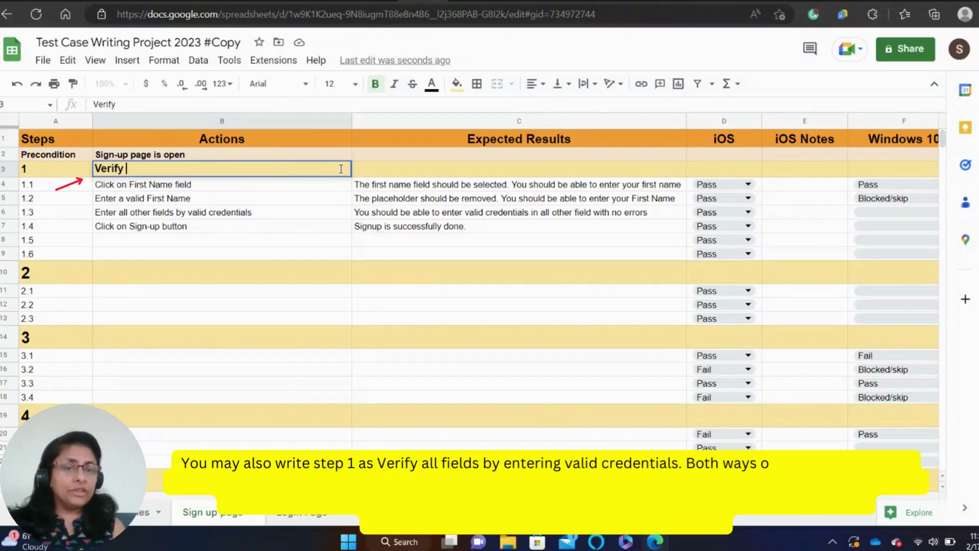
pyautogui.write('all fi')
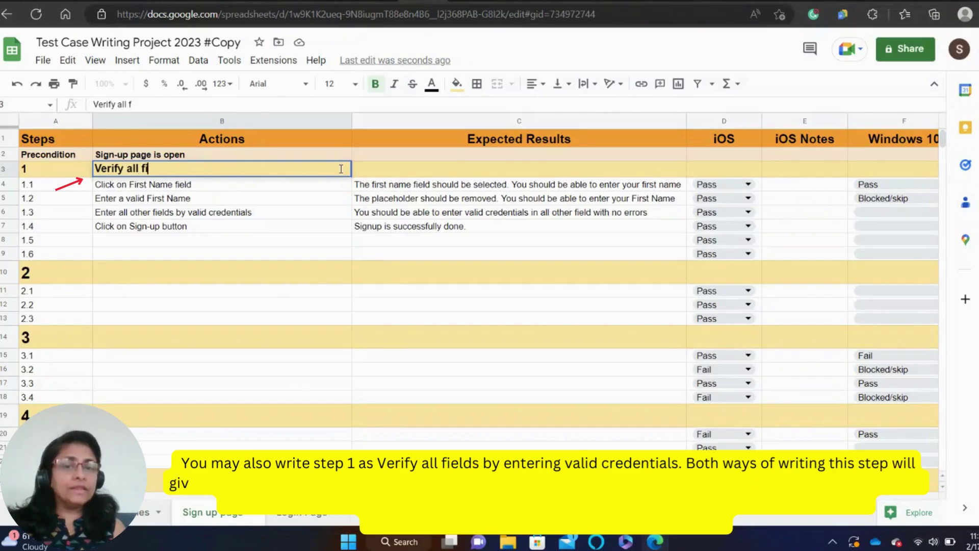
pyautogui.write('elds ')
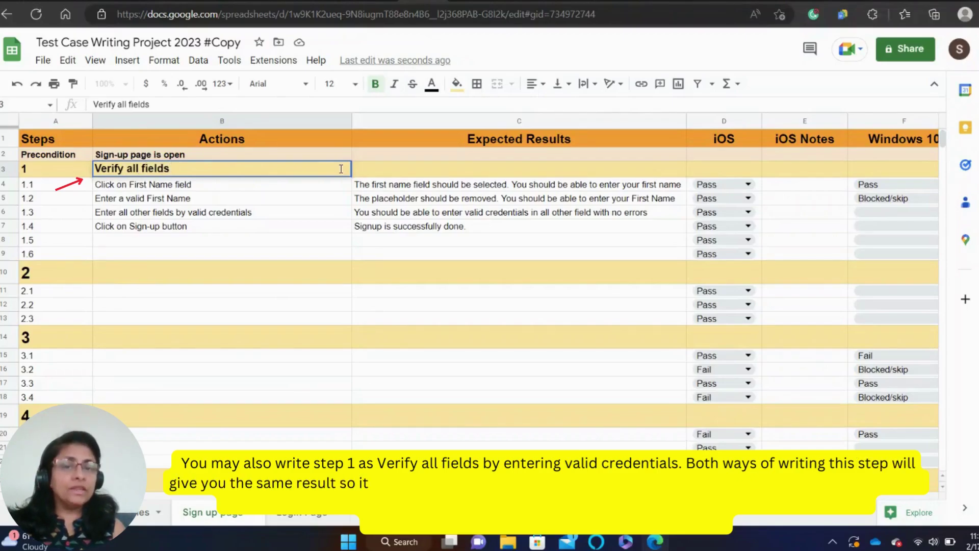
pyautogui.write('by enterin')
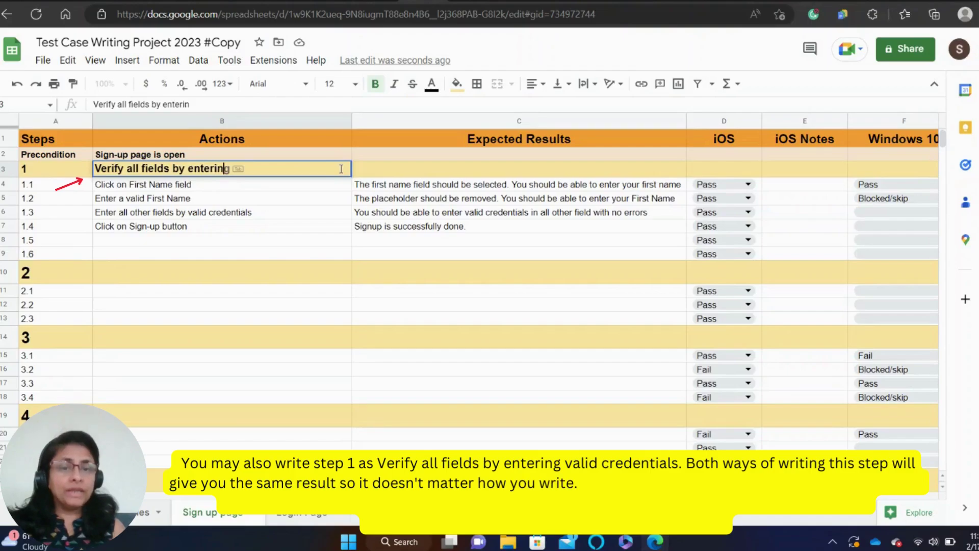
pyautogui.write('g v')
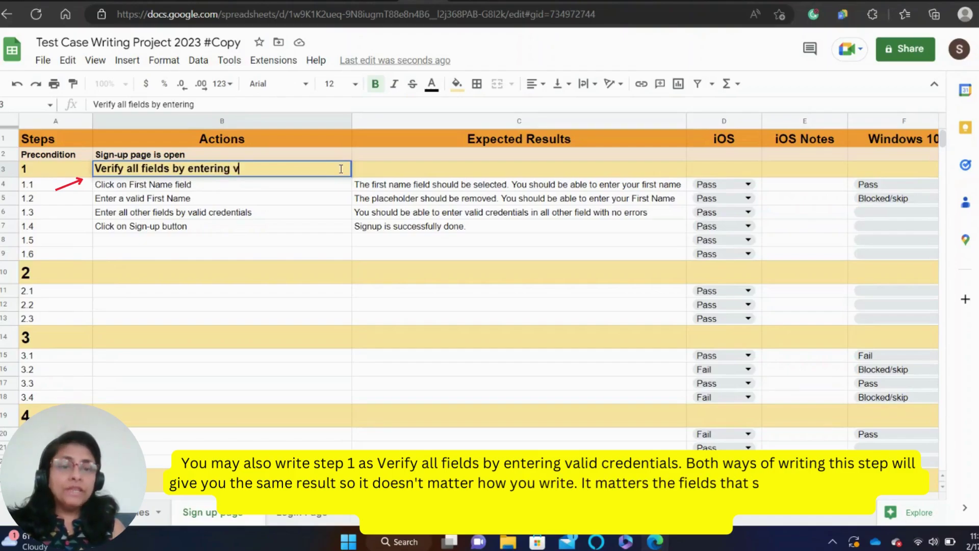
pyautogui.write('alid cr')
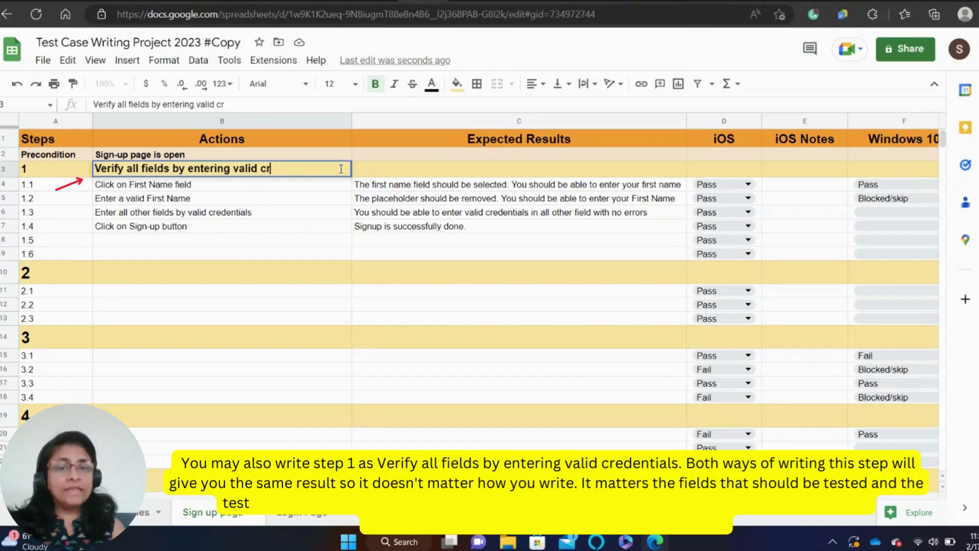
pyautogui.write('edentials')
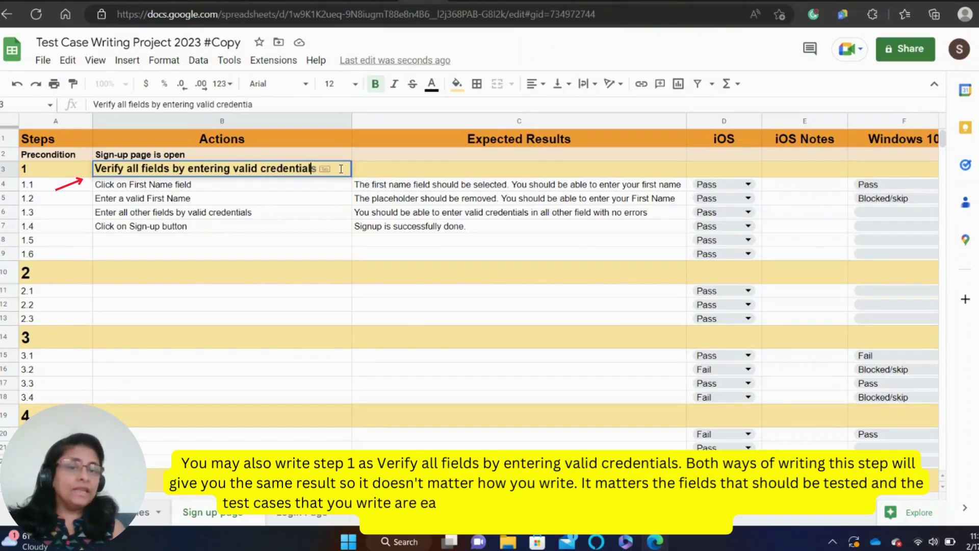
pyautogui.press('Return')
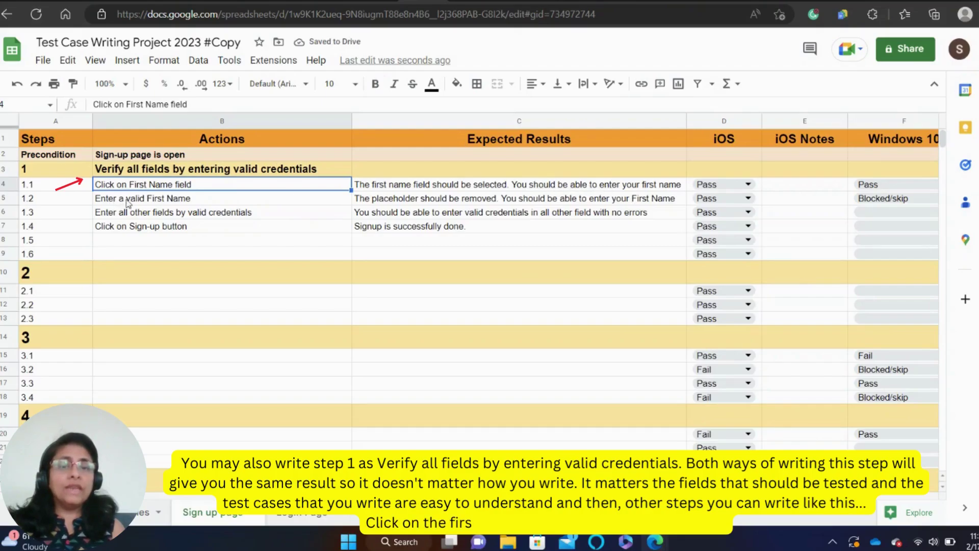
# - Replace the action of step 1.3 with "Enter a valid Last Name"
pyautogui.click(176, 203)
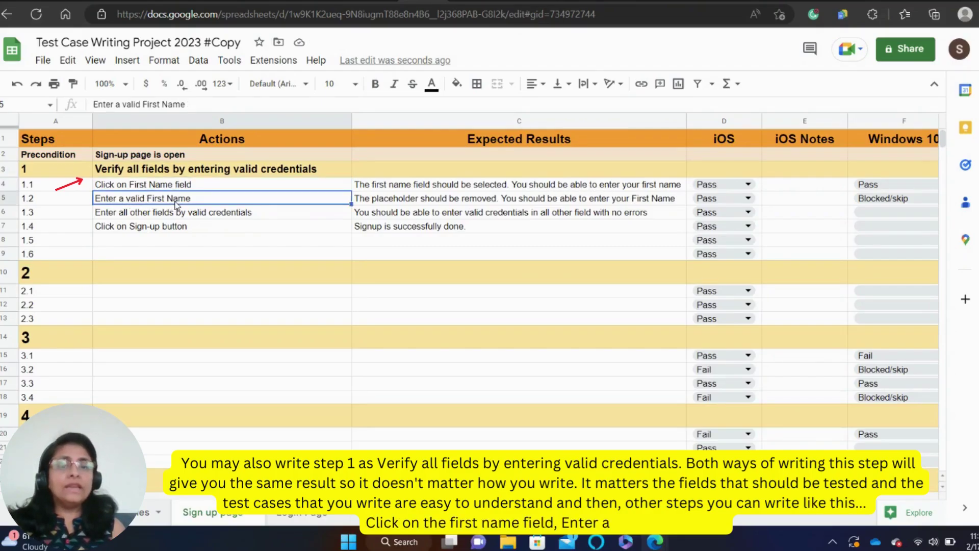
pyautogui.click(403, 203)
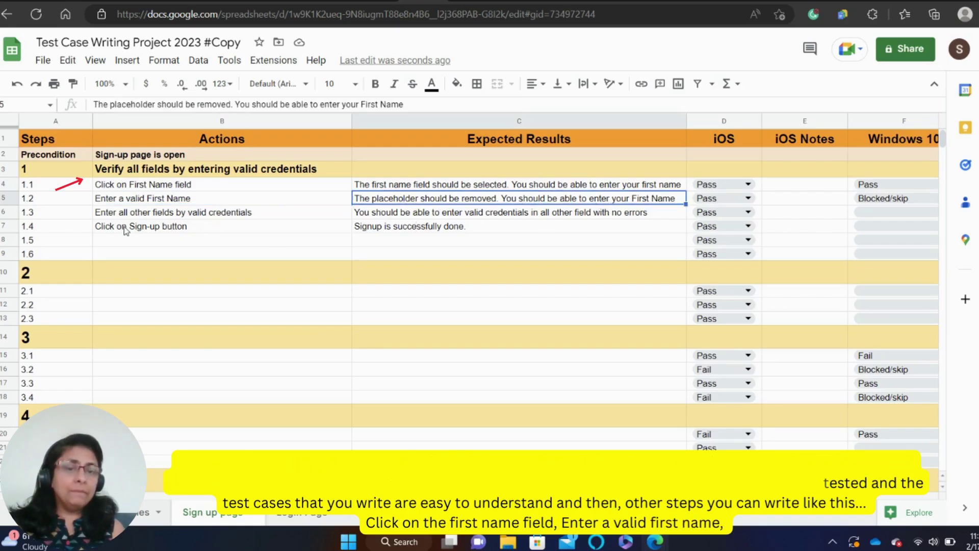
pyautogui.tripleClick(253, 213)
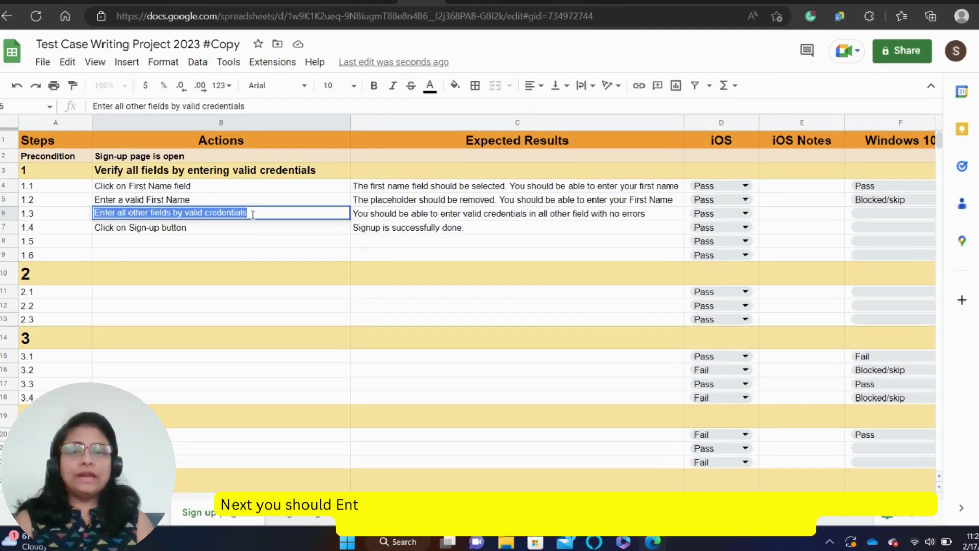
pyautogui.press('BackSpace')
pyautogui.write('Enter a')
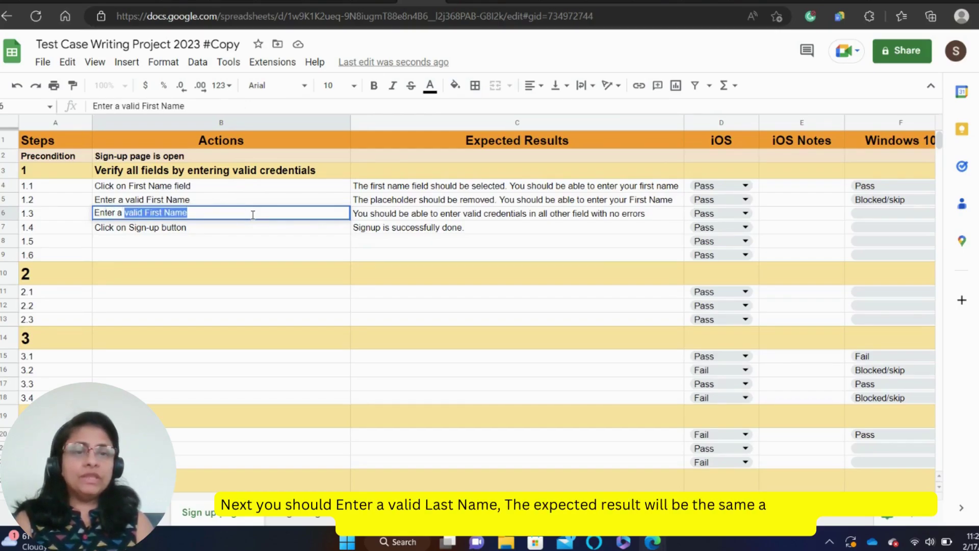
pyautogui.write(' valid ')
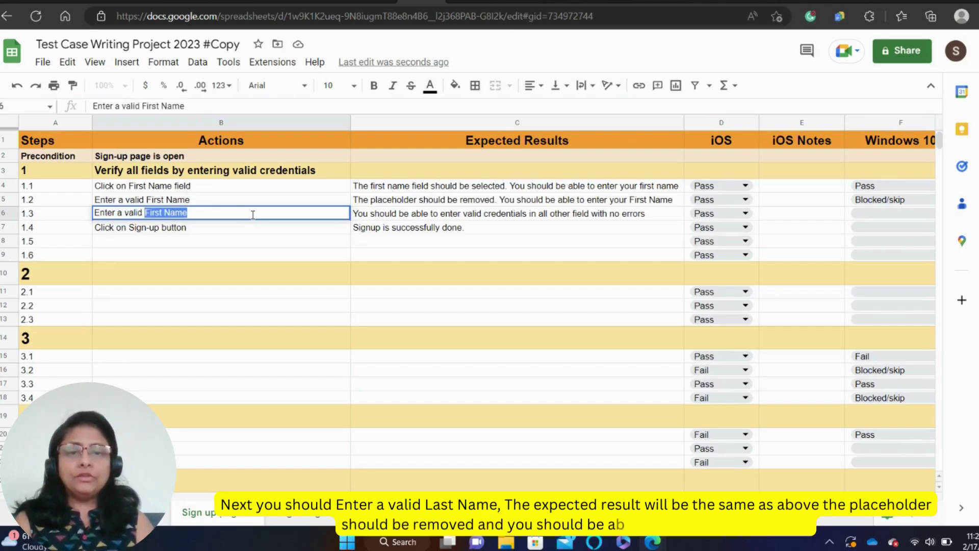
pyautogui.write('Last Na')
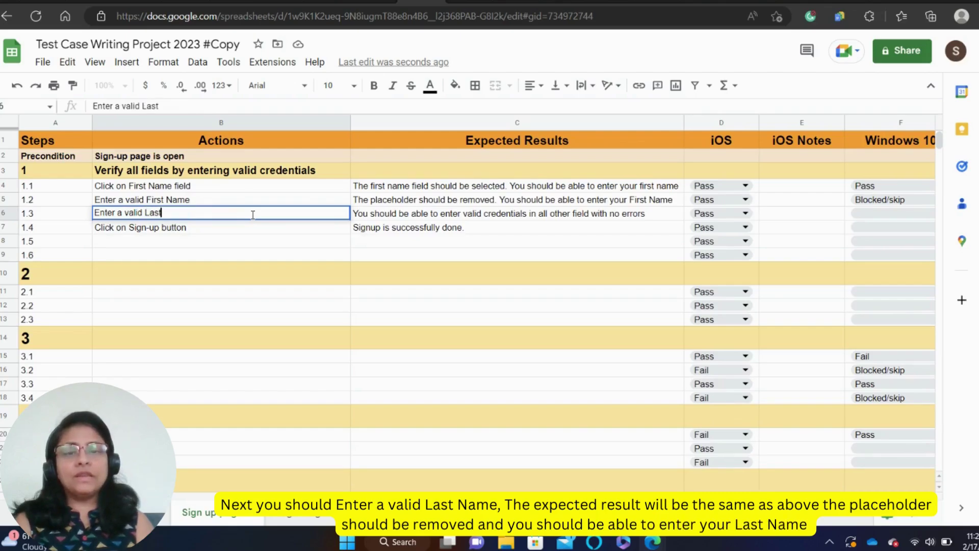
pyautogui.write('me')
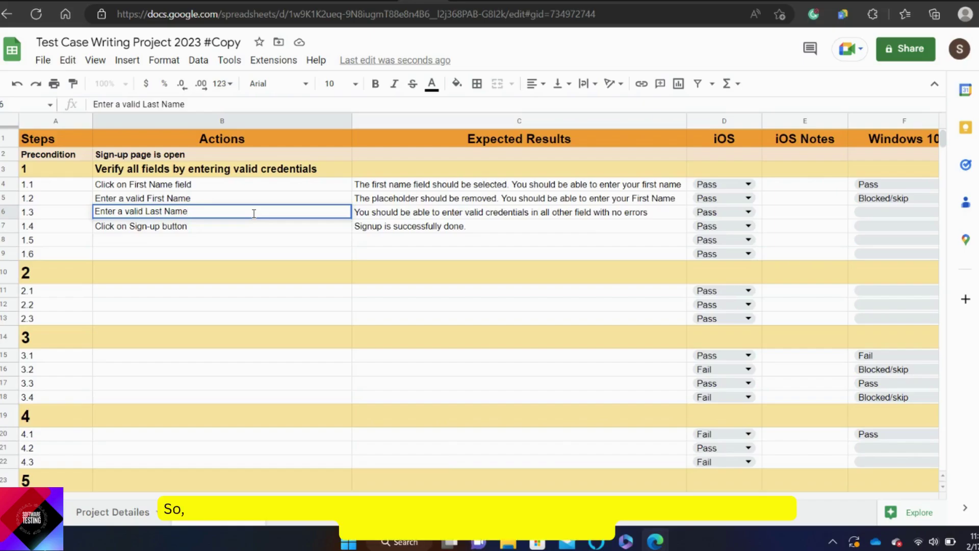
# - Clear the outdated expected result text of step 1.3
pyautogui.click(367, 216)
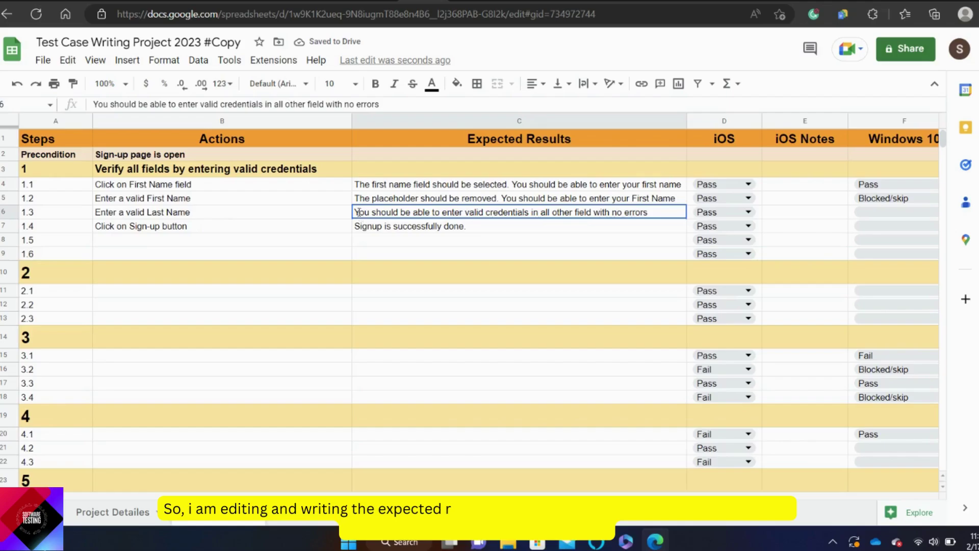
pyautogui.doubleClick(358, 211)
pyautogui.press('BackSpace')
pyautogui.press('BackSpace')
pyautogui.press('BackSpace')
pyautogui.press('BackSpace')
pyautogui.press('BackSpace')
pyautogui.press('BackSpace')
pyautogui.press('BackSpace')
pyautogui.press('BackSpace')
pyautogui.press('BackSpace')
pyautogui.press('BackSpace')
pyautogui.press('BackSpace')
pyautogui.press('BackSpace')
pyautogui.press('BackSpace')
pyautogui.press('BackSpace')
pyautogui.press('BackSpace')
pyautogui.press('BackSpace')
pyautogui.press('BackSpace')
pyautogui.press('BackSpace')
pyautogui.press('BackSpace')
pyautogui.press('BackSpace')
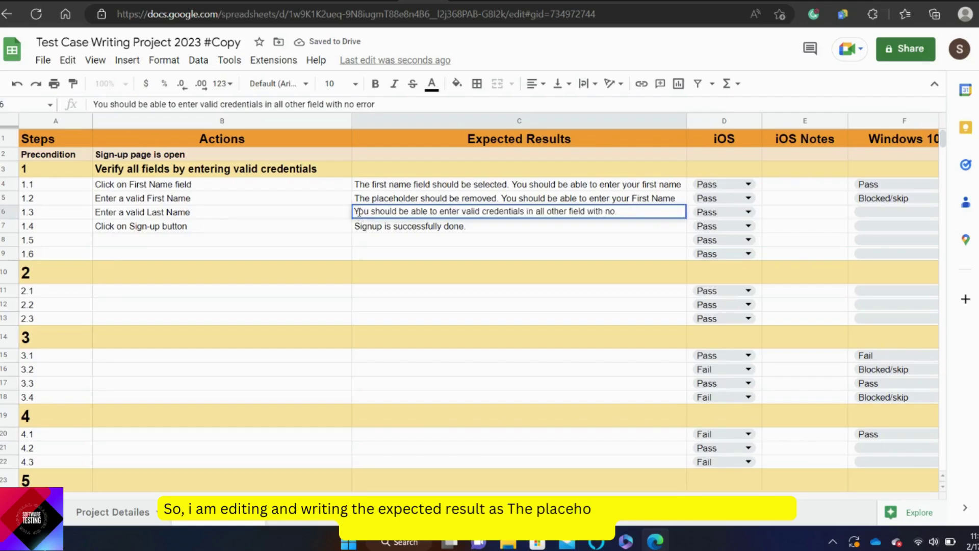
pyautogui.press('BackSpace')
pyautogui.press('BackSpace')
pyautogui.press('BackSpace')
pyautogui.press('BackSpace')
pyautogui.press('BackSpace')
pyautogui.press('BackSpace')
pyautogui.press('BackSpace')
pyautogui.press('BackSpace')
pyautogui.press('BackSpace')
pyautogui.press('BackSpace')
pyautogui.press('BackSpace')
pyautogui.press('BackSpace')
pyautogui.press('BackSpace')
pyautogui.press('BackSpace')
pyautogui.press('BackSpace')
pyautogui.press('BackSpace')
pyautogui.press('BackSpace')
pyautogui.press('BackSpace')
pyautogui.press('BackSpace')
pyautogui.press('BackSpace')
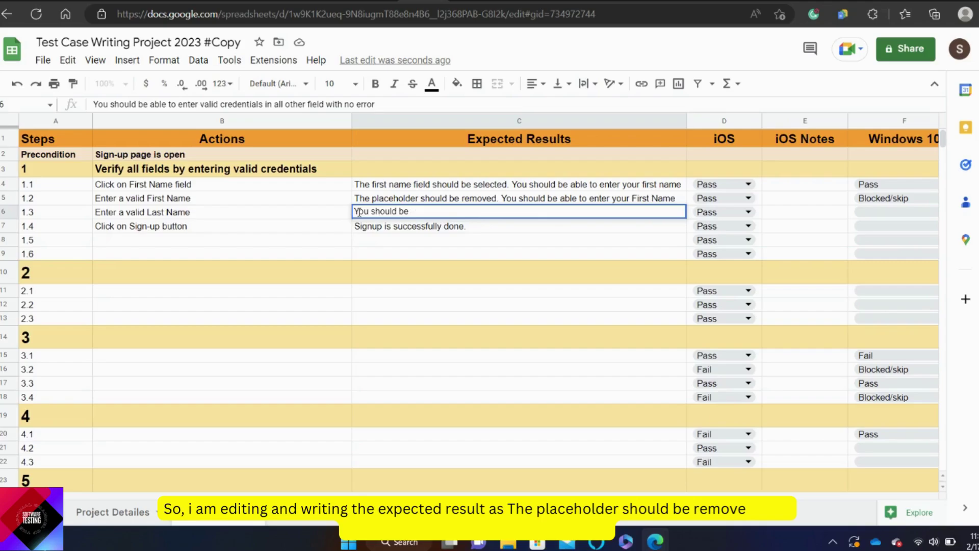
pyautogui.press('BackSpace')
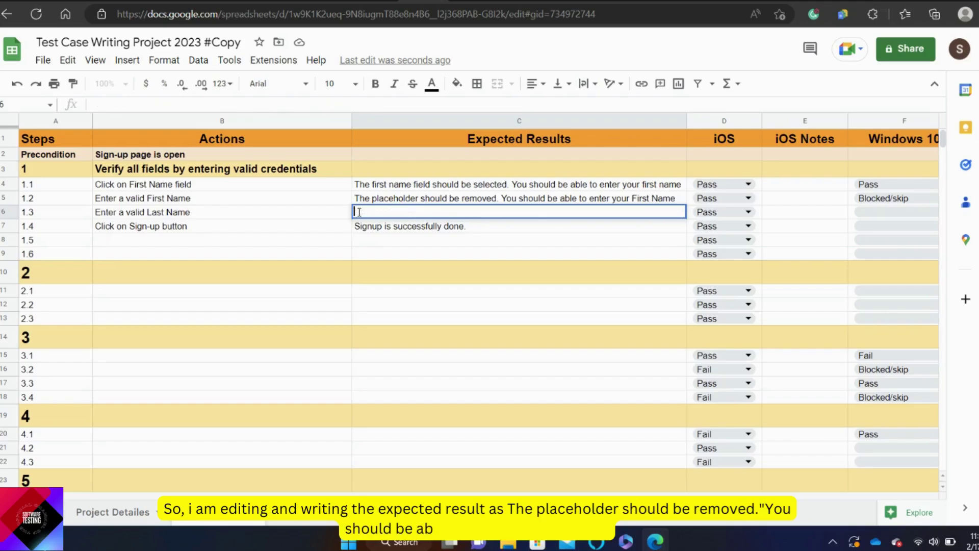
# - Copy step 1.2's expected result into step 1.3, changing it to "The placeholder should be removed. You should be able to enter your Last Name"
pyautogui.click(425, 199)
pyautogui.rightClick(423, 198)
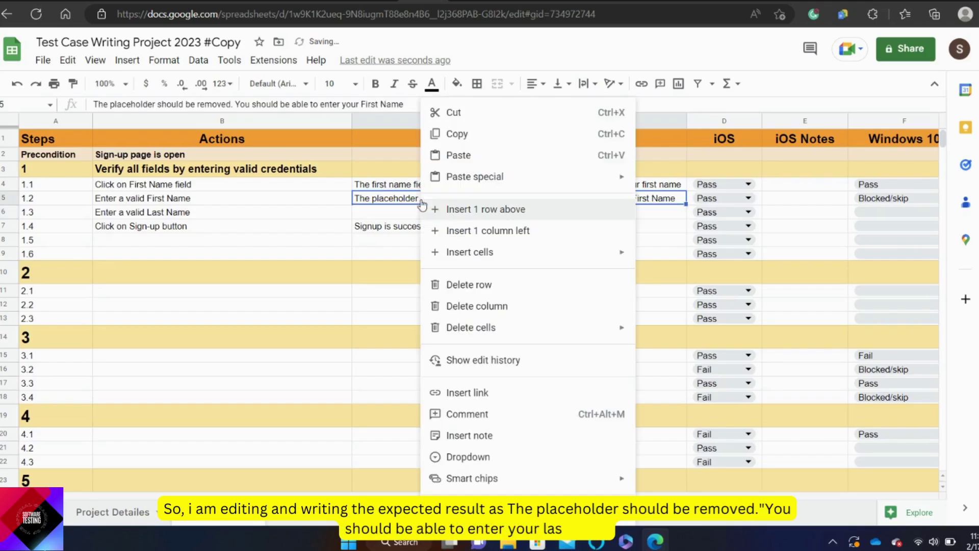
pyautogui.click(459, 134)
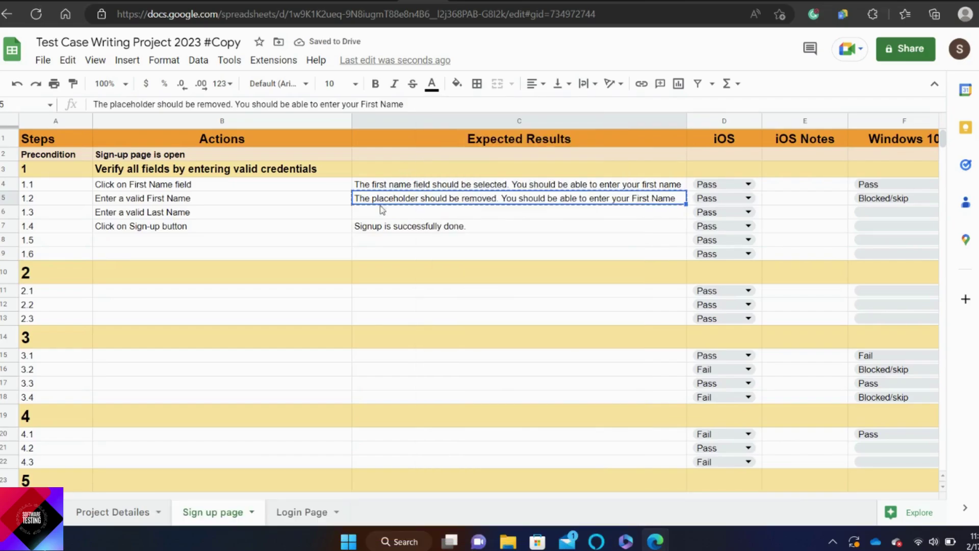
pyautogui.click(356, 218)
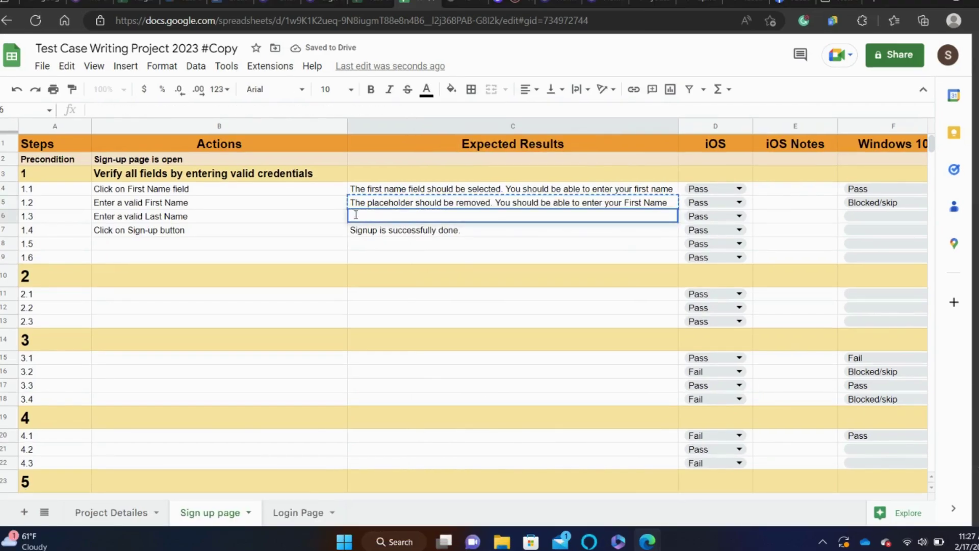
pyautogui.doubleClick(356, 215)
pyautogui.hotkey('ctrl', 'v')
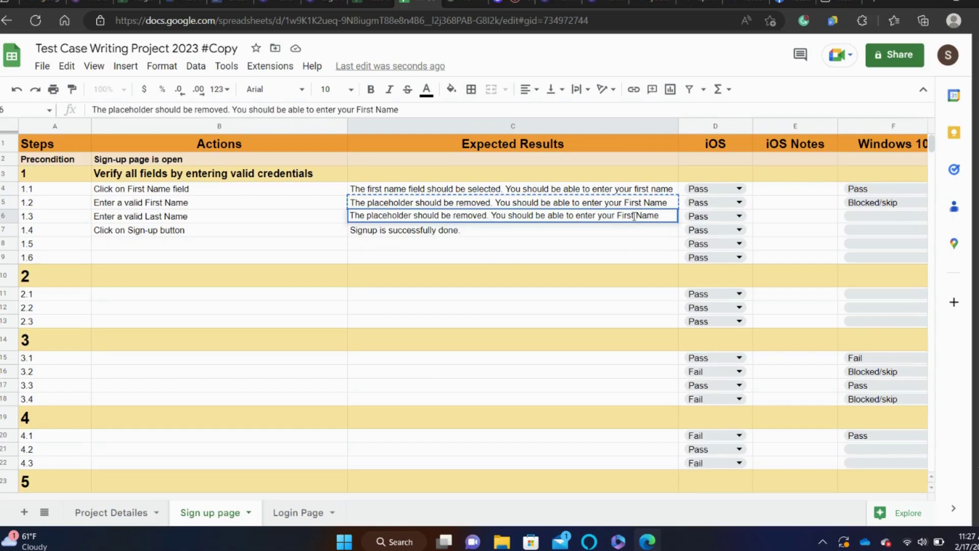
pyautogui.press('BackSpace')
pyautogui.press('BackSpace')
pyautogui.press('BackSpace')
pyautogui.write('Last')
pyautogui.press('Return')
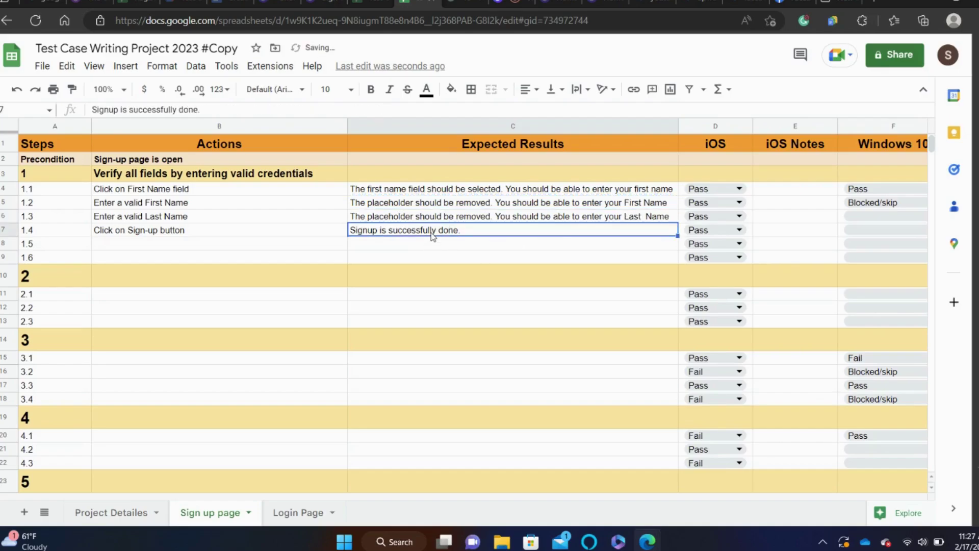
# - Insert one empty row below step 1.3
pyautogui.click(141, 221)
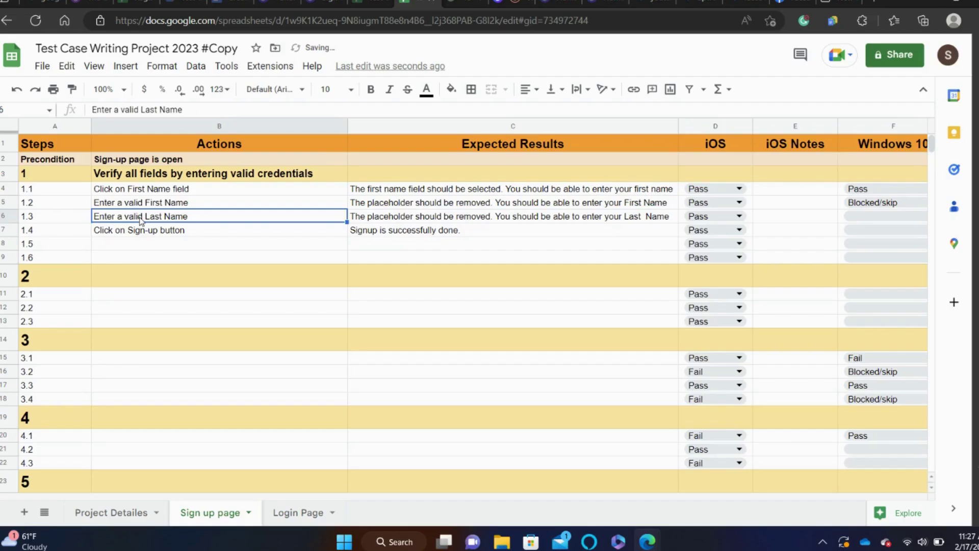
pyautogui.click(5, 216)
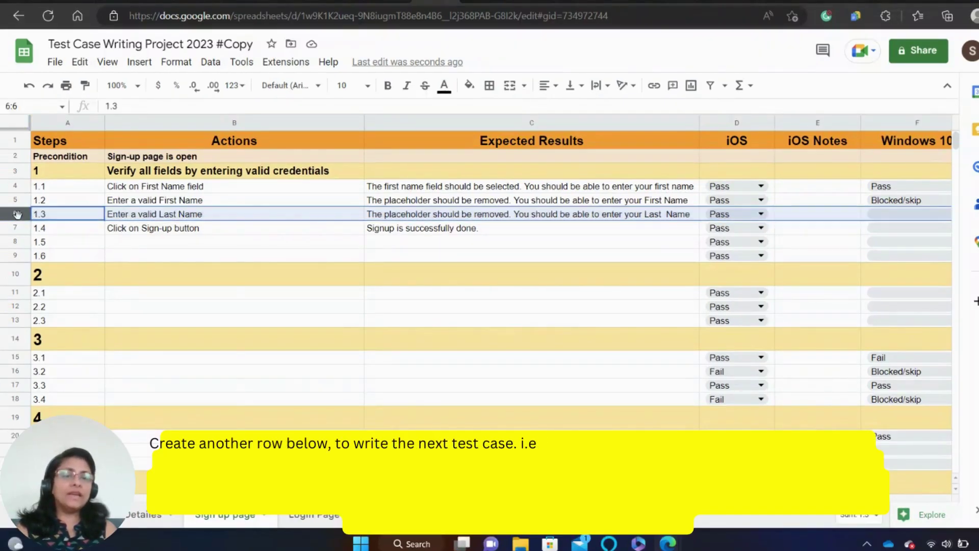
pyautogui.rightClick(17, 214)
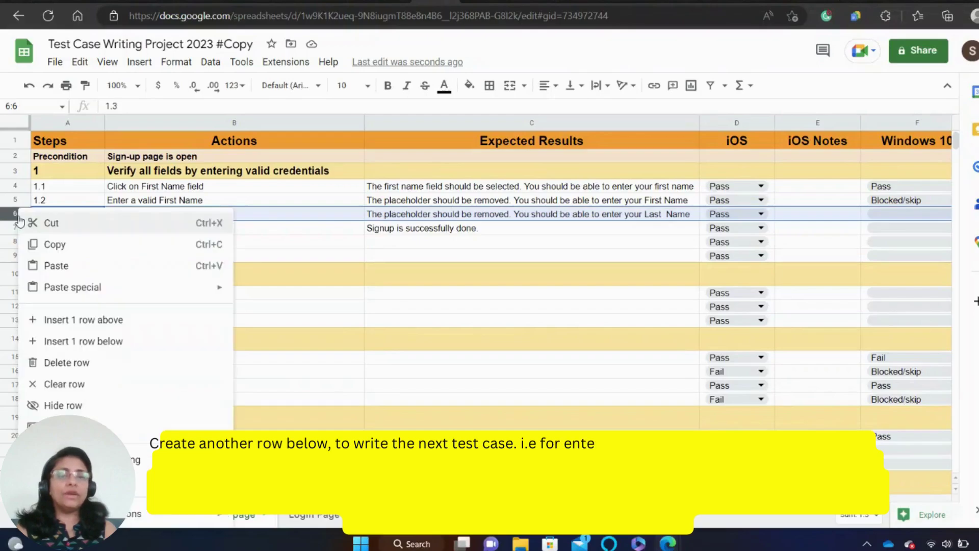
pyautogui.click(70, 346)
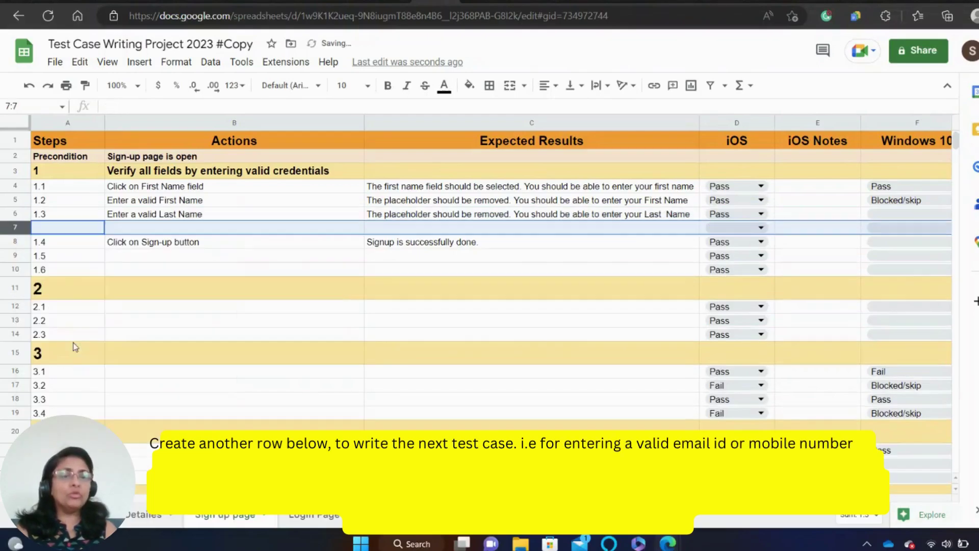
# - Write "Enter a valid emial id or mobile number" as the action in the new row below step 1.3
pyautogui.click(111, 228)
pyautogui.doubleClick(111, 227)
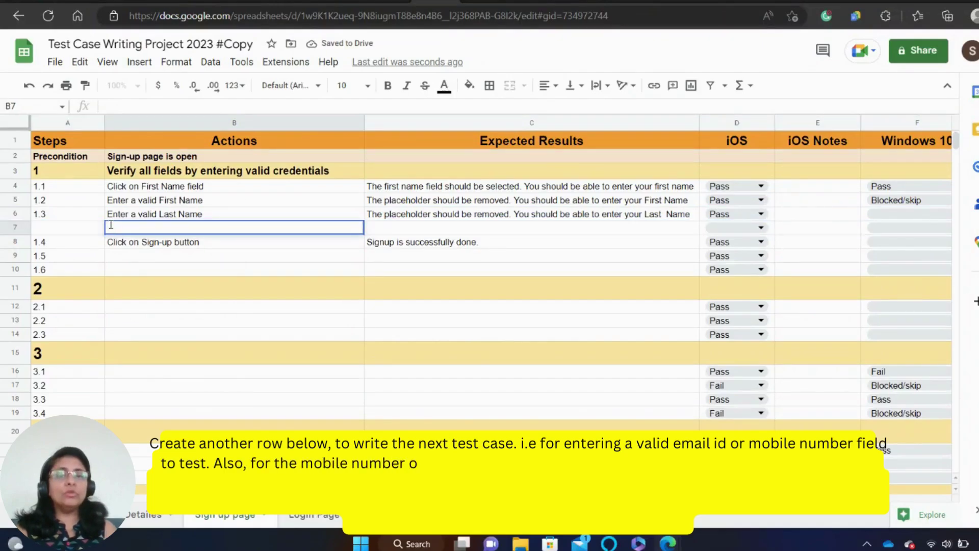
pyautogui.write('Enter')
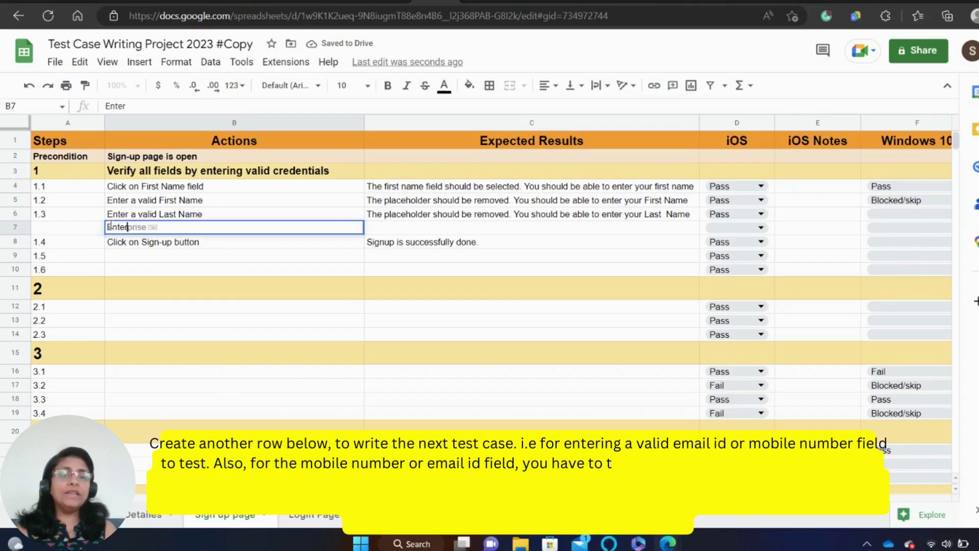
pyautogui.write(' a vali')
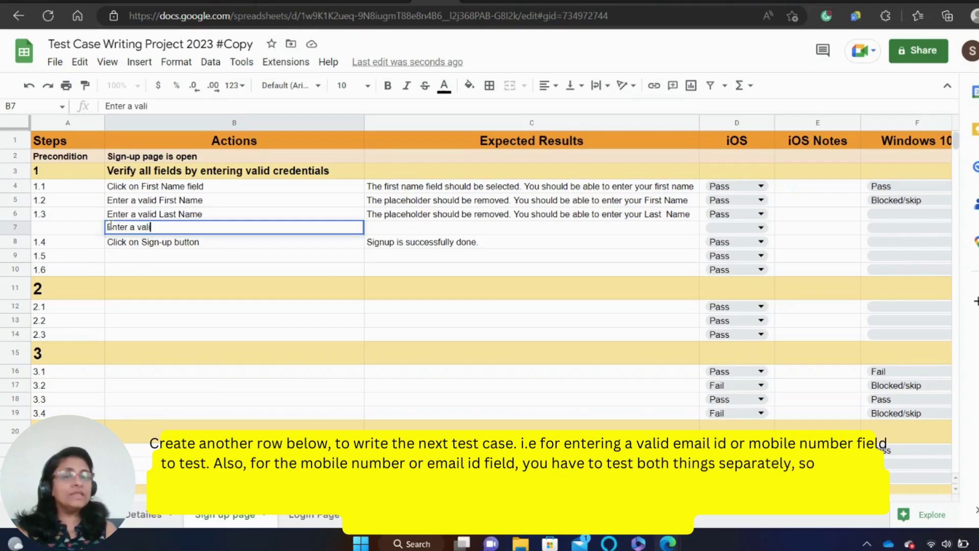
pyautogui.write('d emial')
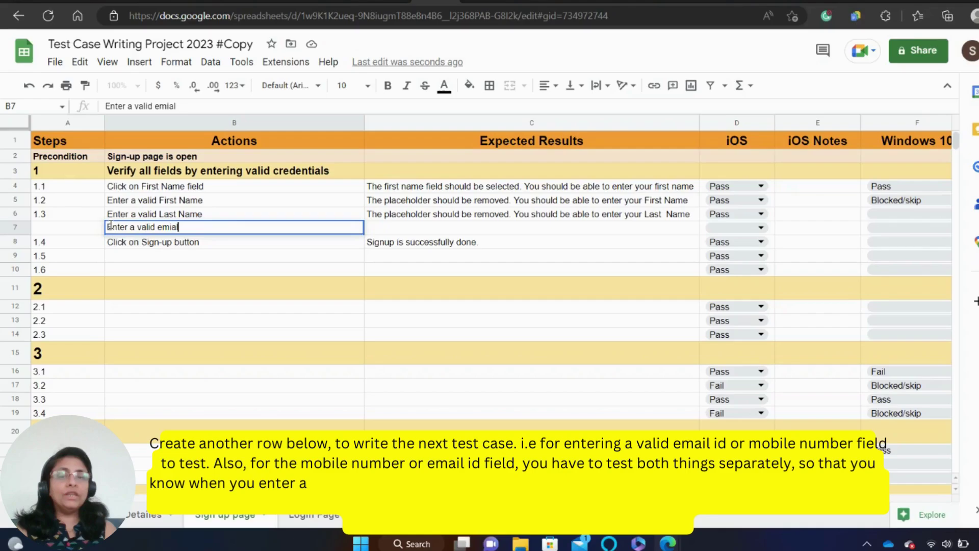
pyautogui.write(' id')
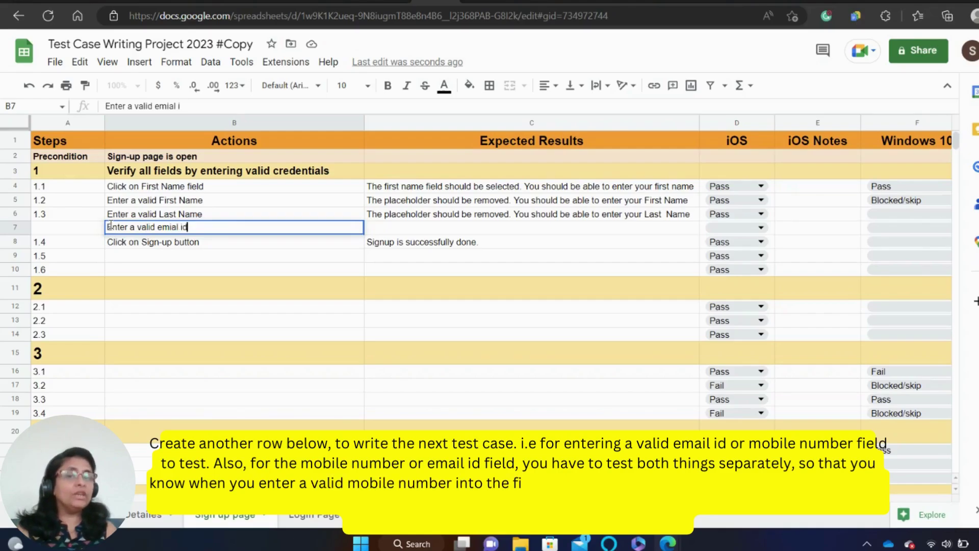
pyautogui.write(' or mobile ')
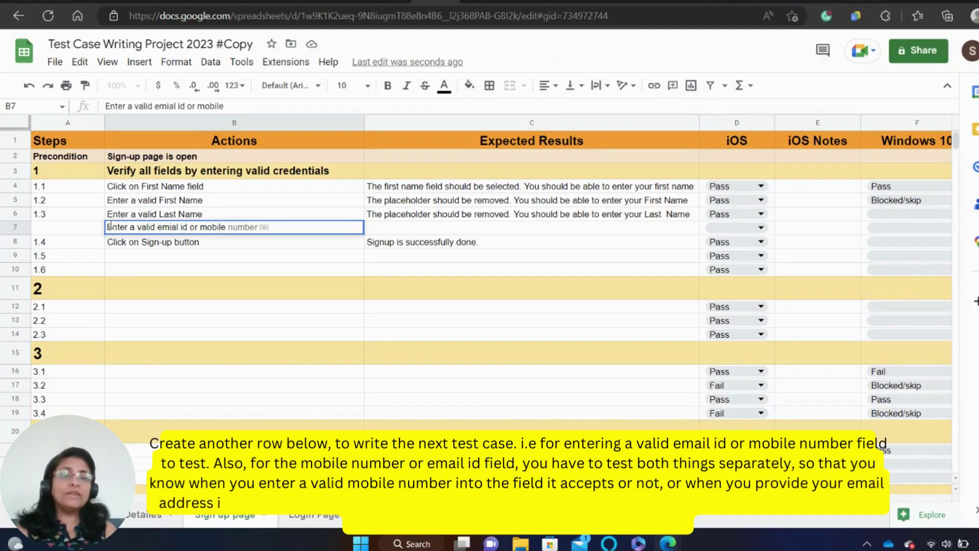
pyautogui.write('number')
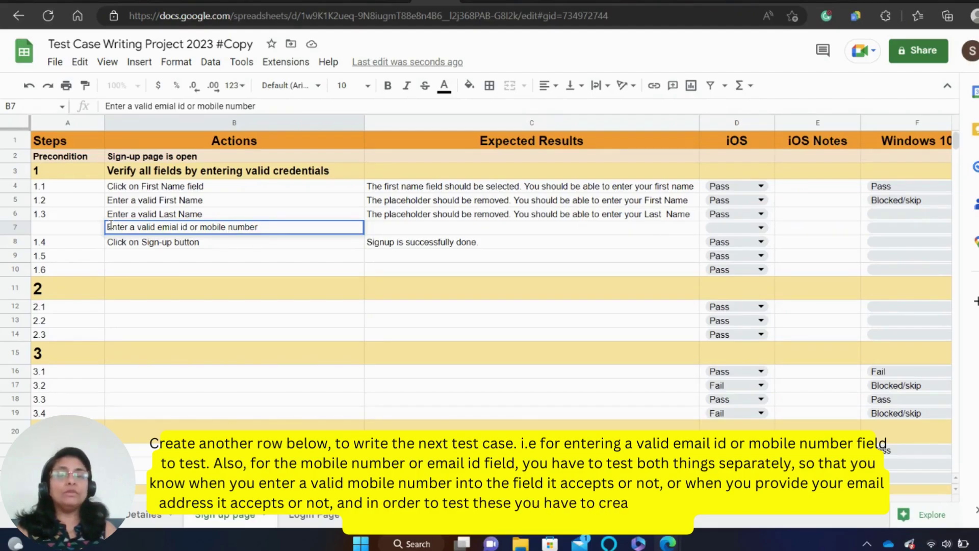
pyautogui.click(378, 233)
pyautogui.click(152, 245)
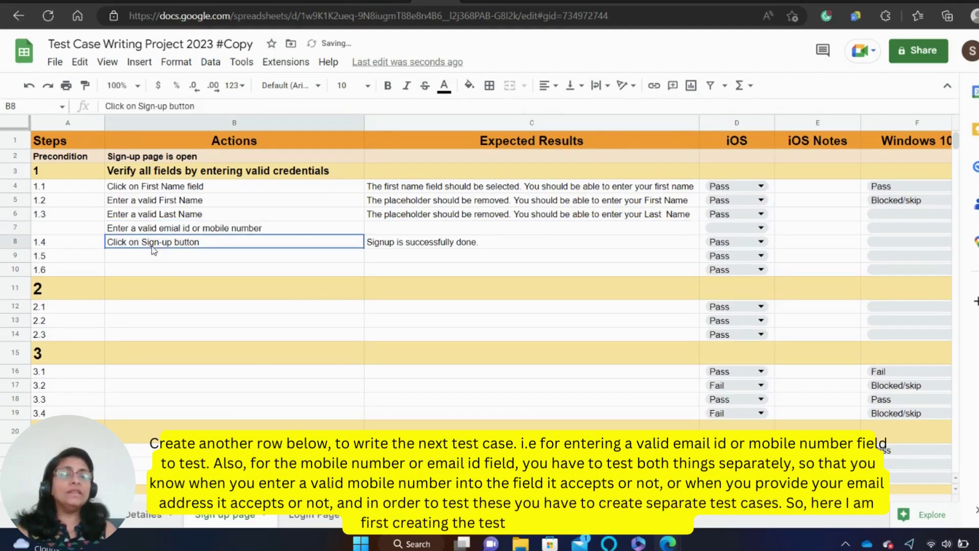
# - Number the new email or mobile number row 1.4 and renumber the Click on Sign-up button row to 1.5
pyautogui.click(39, 230)
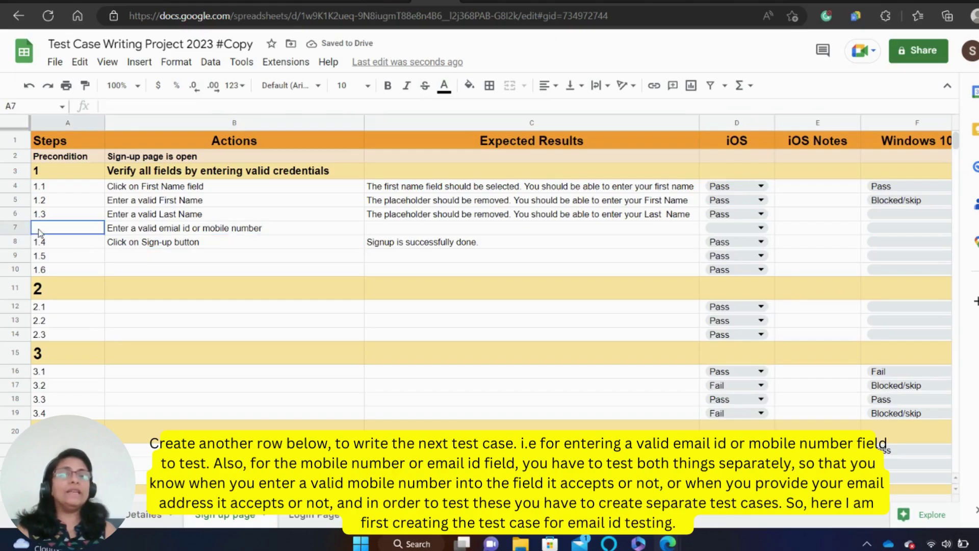
pyautogui.write('1')
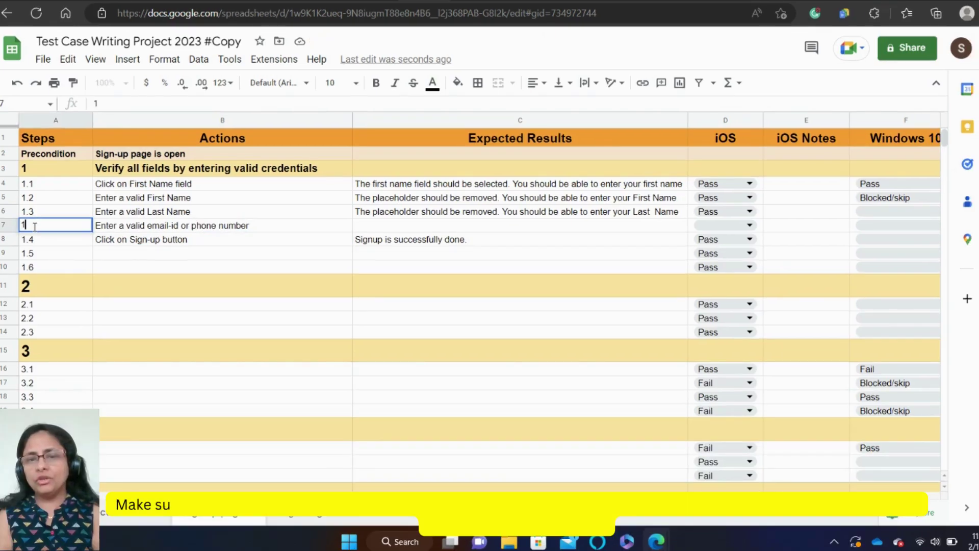
pyautogui.write('.4')
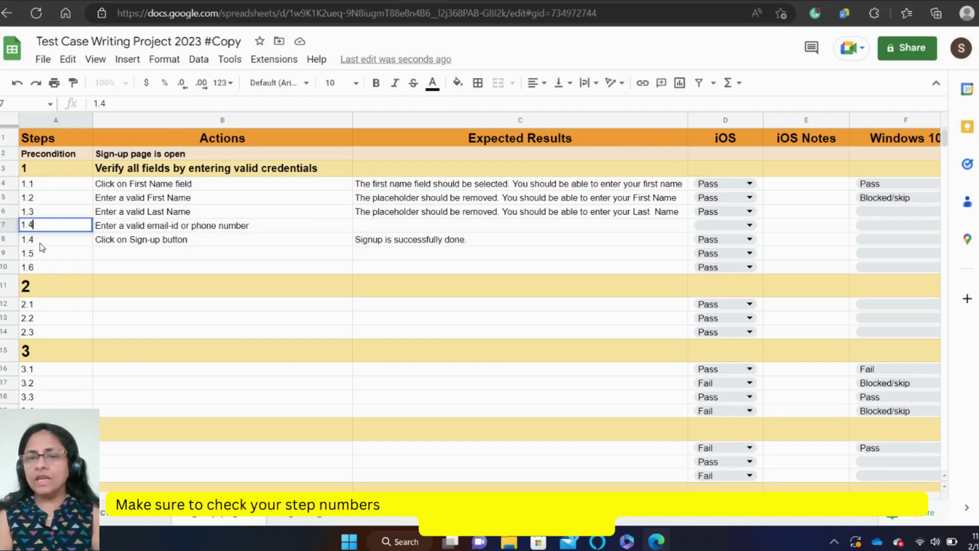
pyautogui.click(40, 243)
pyautogui.doubleClick(40, 243)
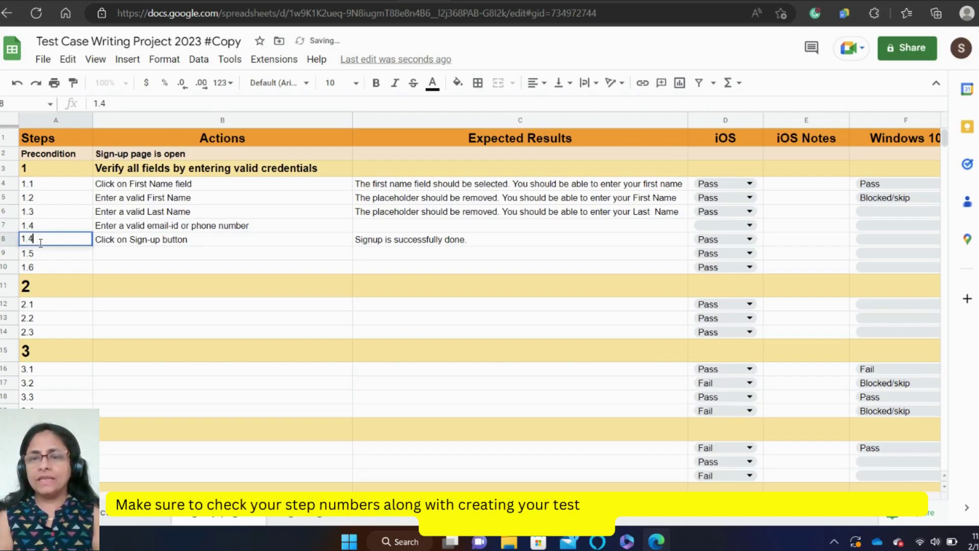
pyautogui.press('BackSpace')
pyautogui.write('5')
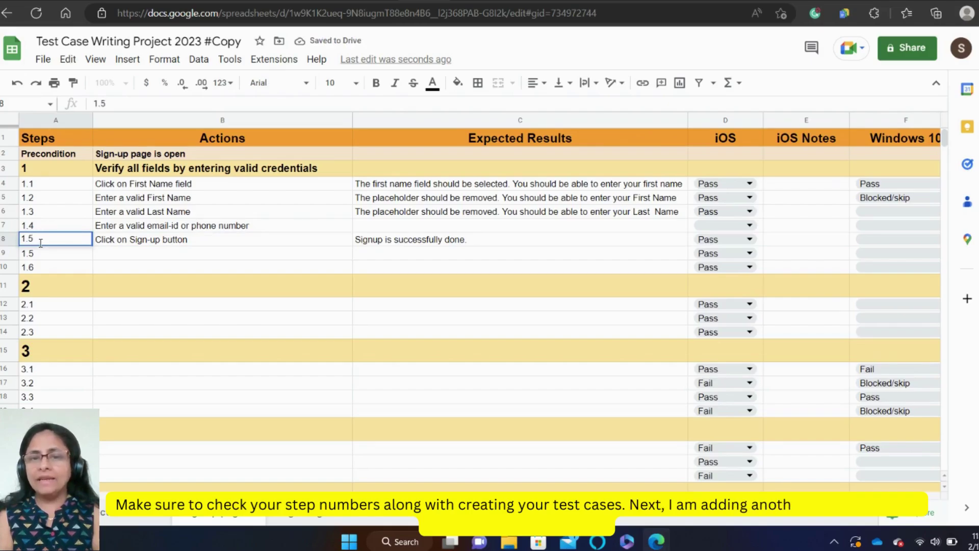
pyautogui.click(131, 240)
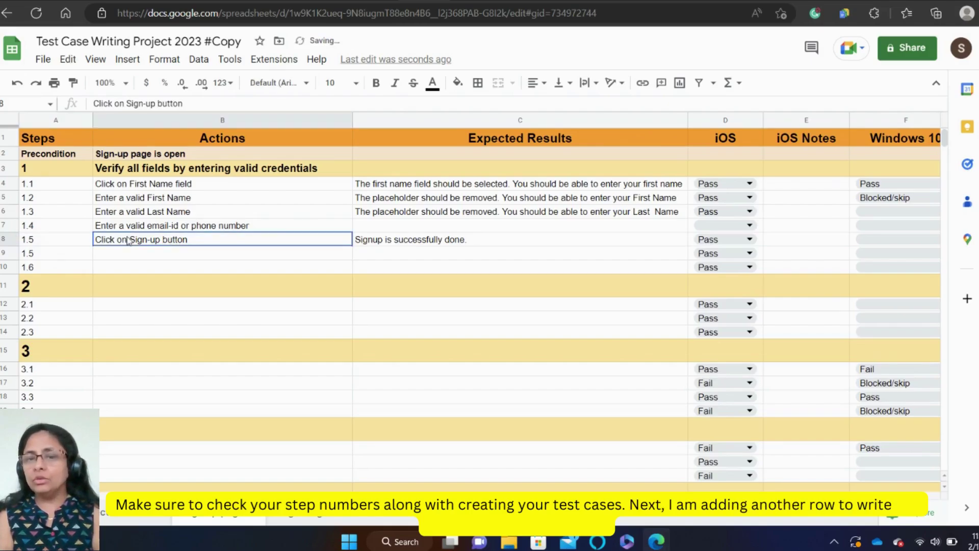
# - Insert one empty row below the email or phone number step 1.4
pyautogui.click(4, 228)
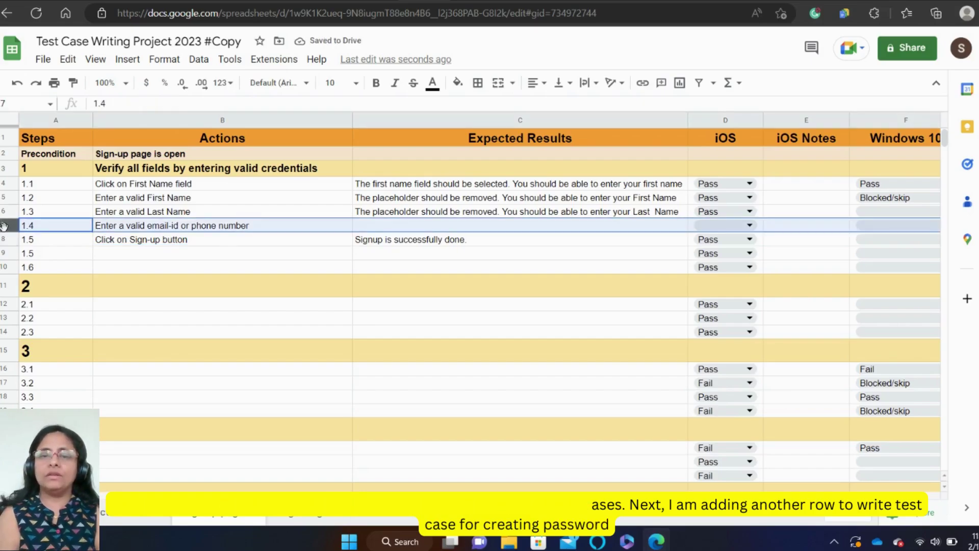
pyautogui.rightClick(4, 228)
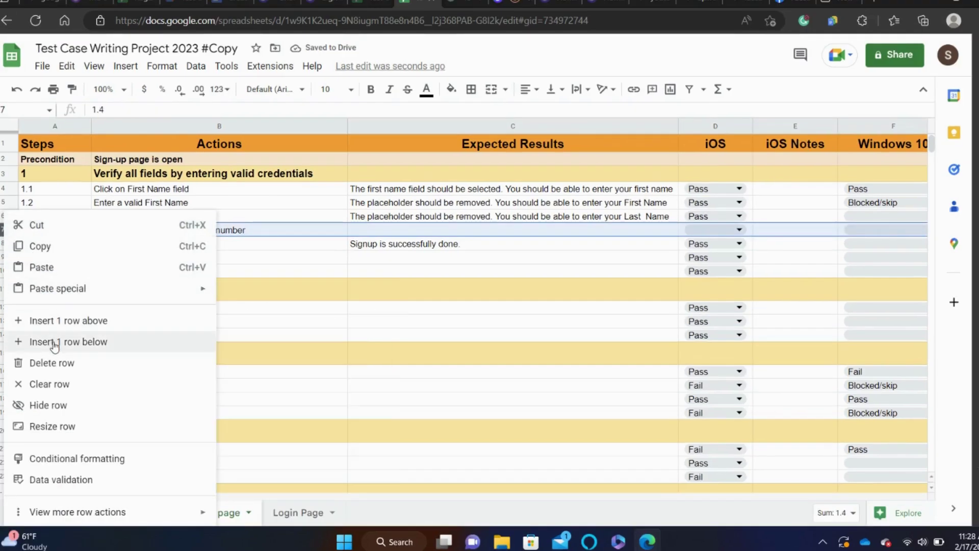
pyautogui.click(54, 338)
# - Number the new empty row 1.5 and renumber the Click on Sign-up button row to 1.6
pyautogui.doubleClick(34, 243)
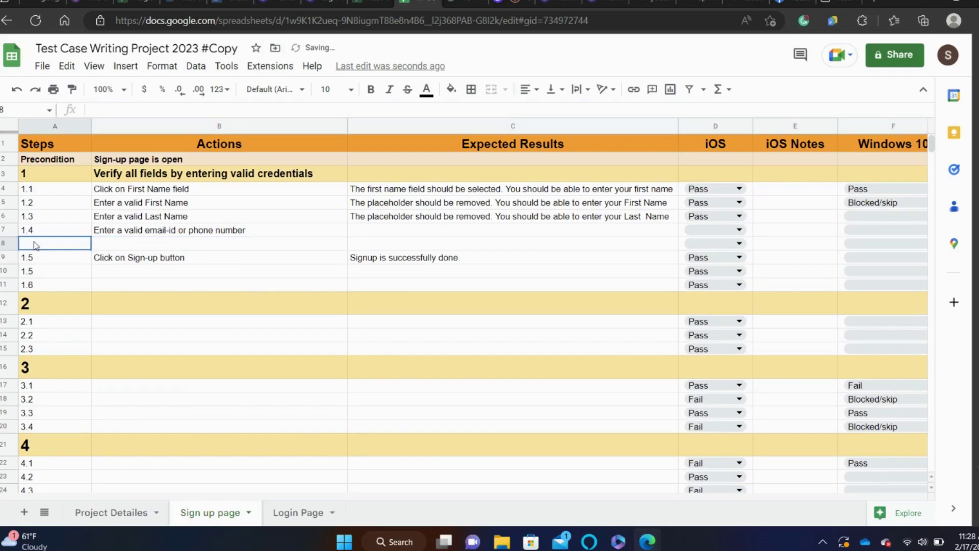
pyautogui.write('1')
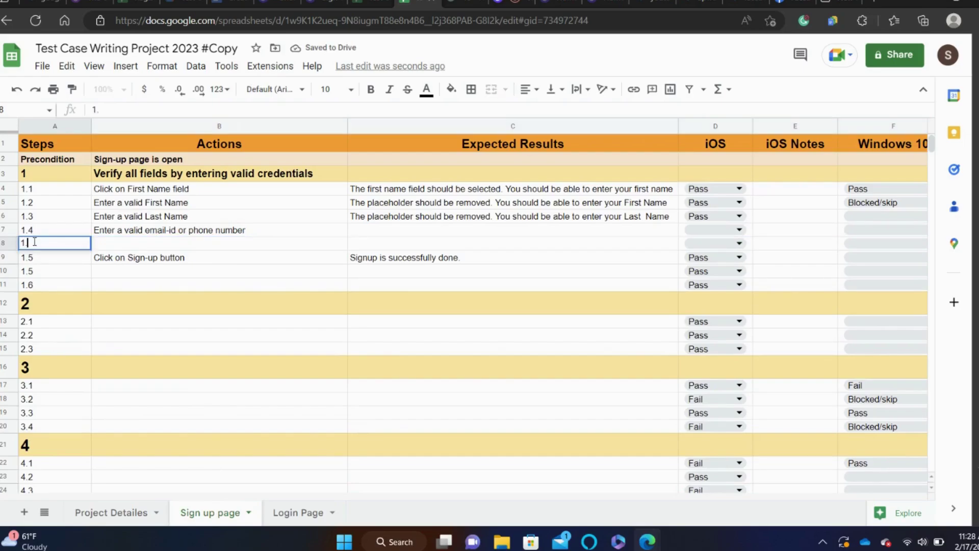
pyautogui.write('.5')
pyautogui.click(34, 256)
pyautogui.write('1.6')
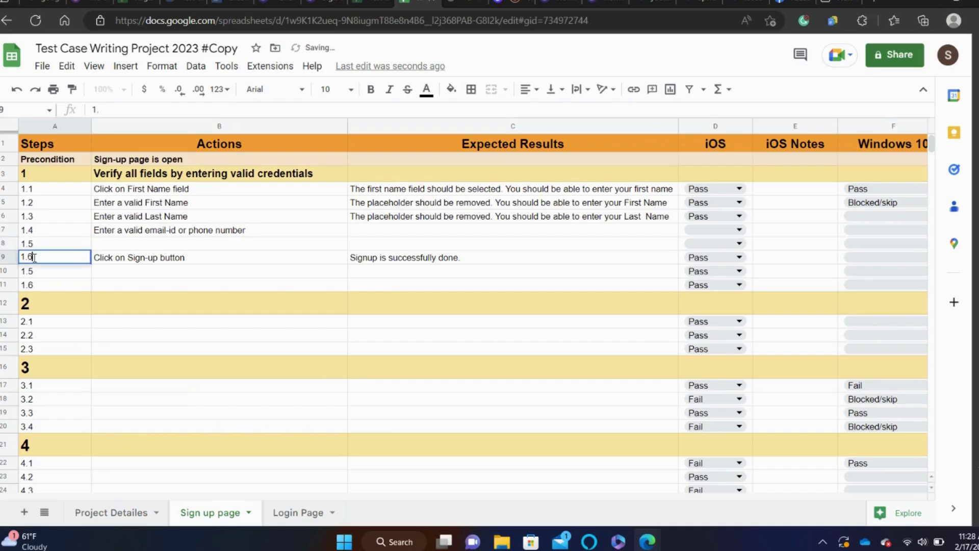
# - Write "Enter to create a valid password" as the action of step 1.5
pyautogui.doubleClick(102, 243)
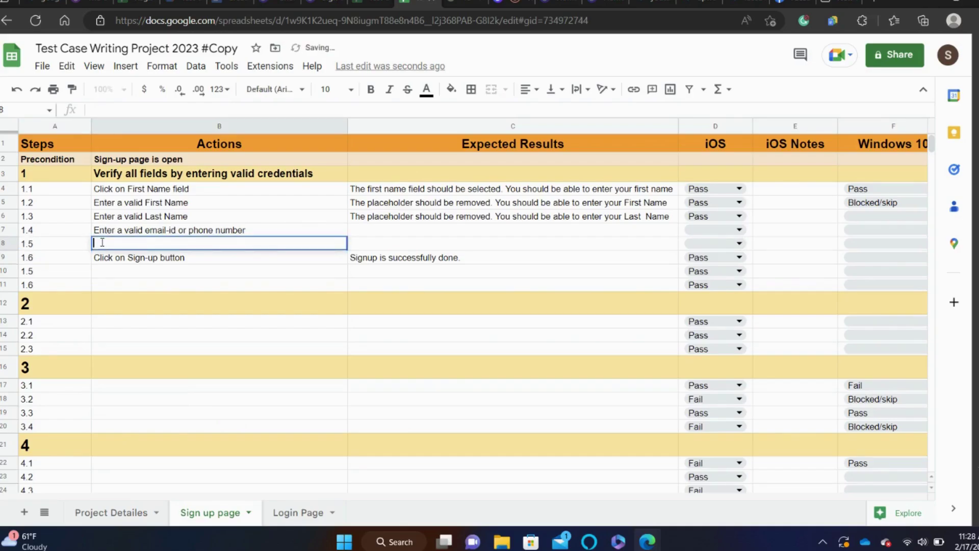
pyautogui.write('Enter ')
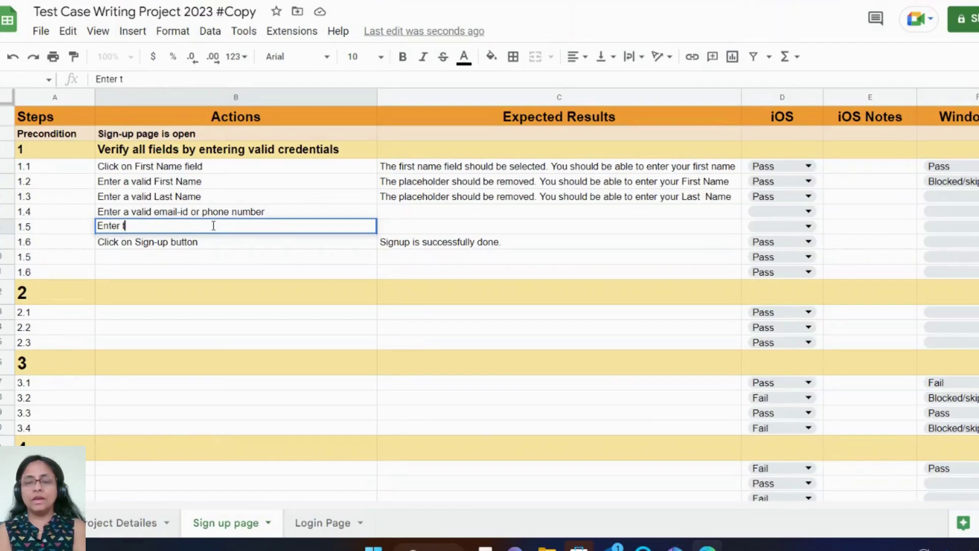
pyautogui.write('to create a val')
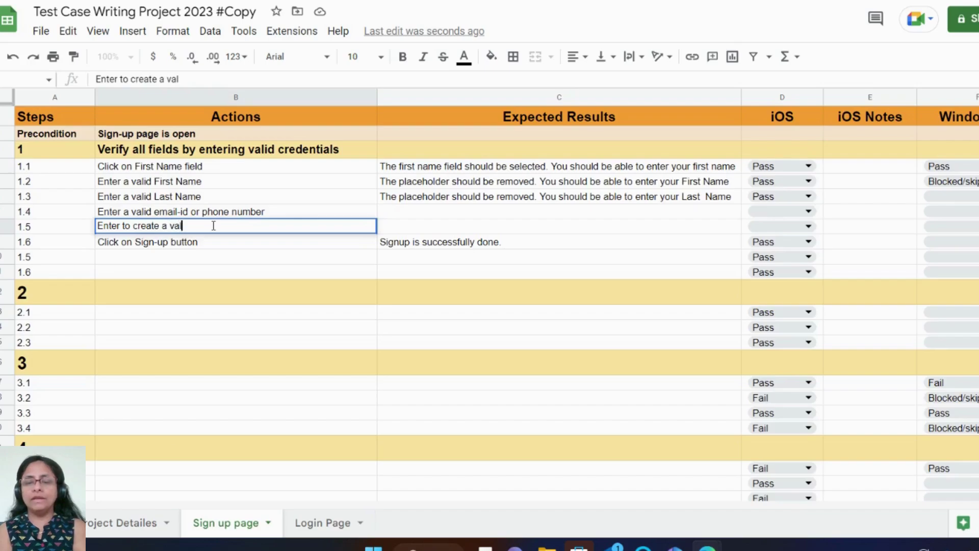
pyautogui.write('id pa')
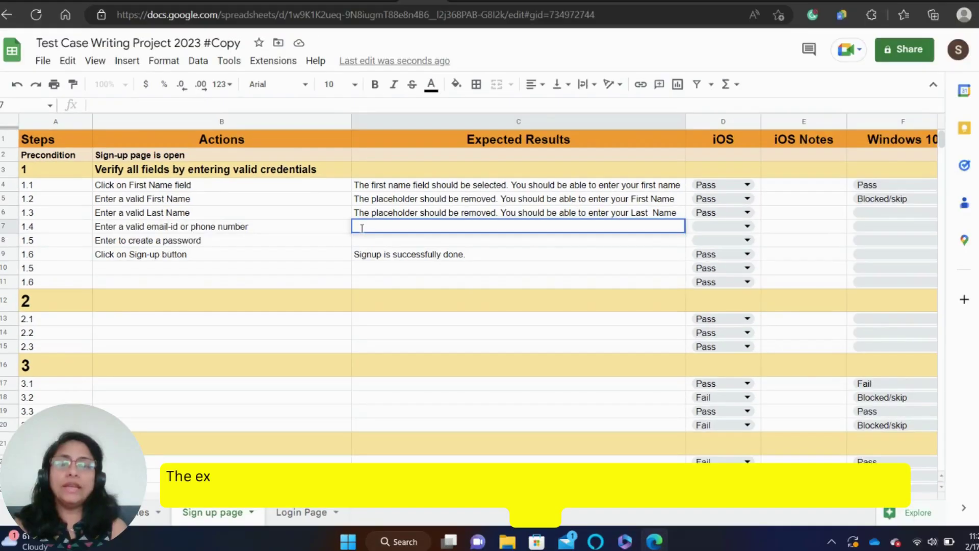
# - Write "The placeholder should be removed. You should be able to enter your email id" as the expected result of step 1.4
pyautogui.write('The ')
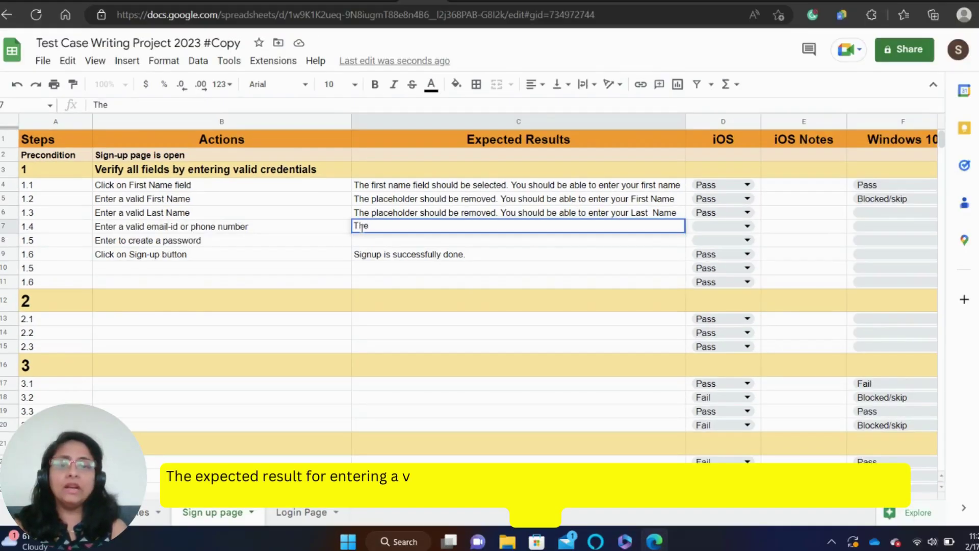
pyautogui.write('placeholde')
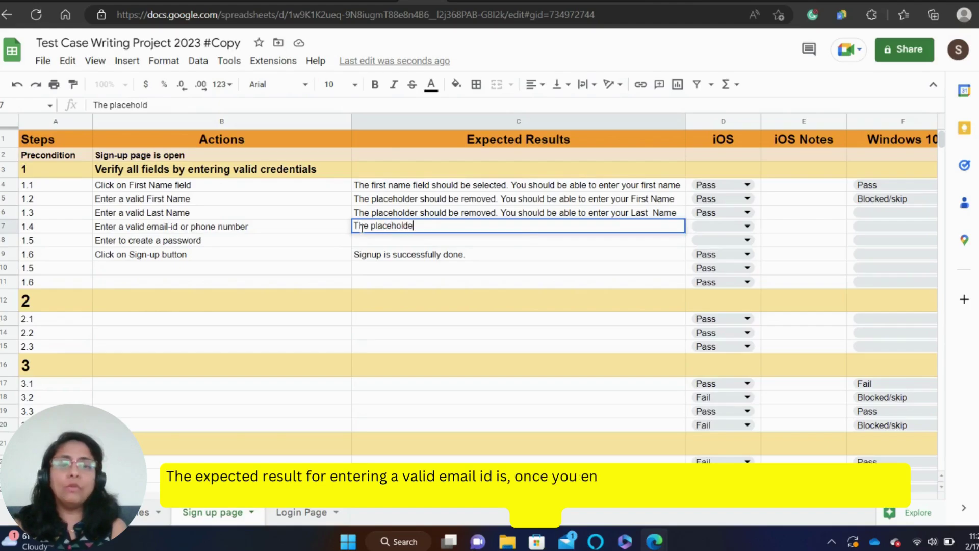
pyautogui.write('r shoul')
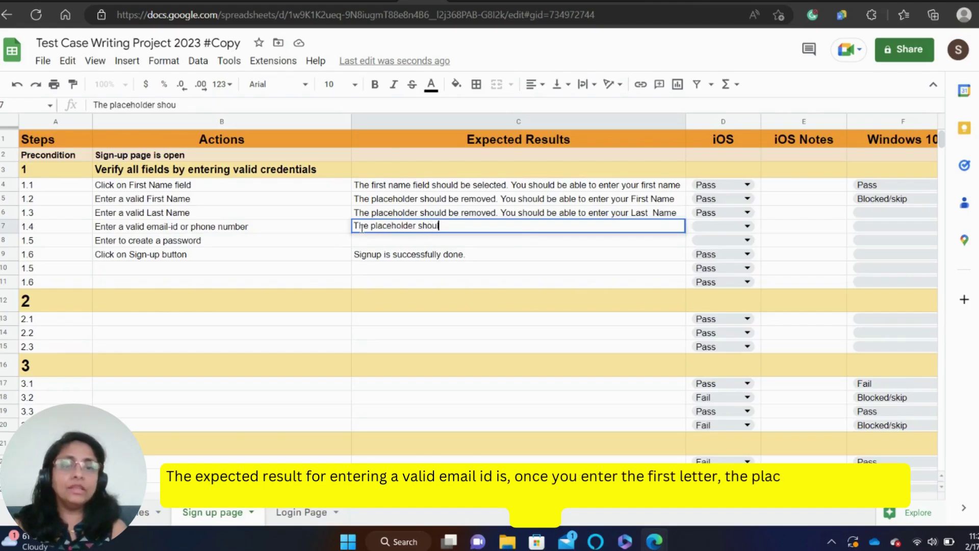
pyautogui.write('d be removed. ')
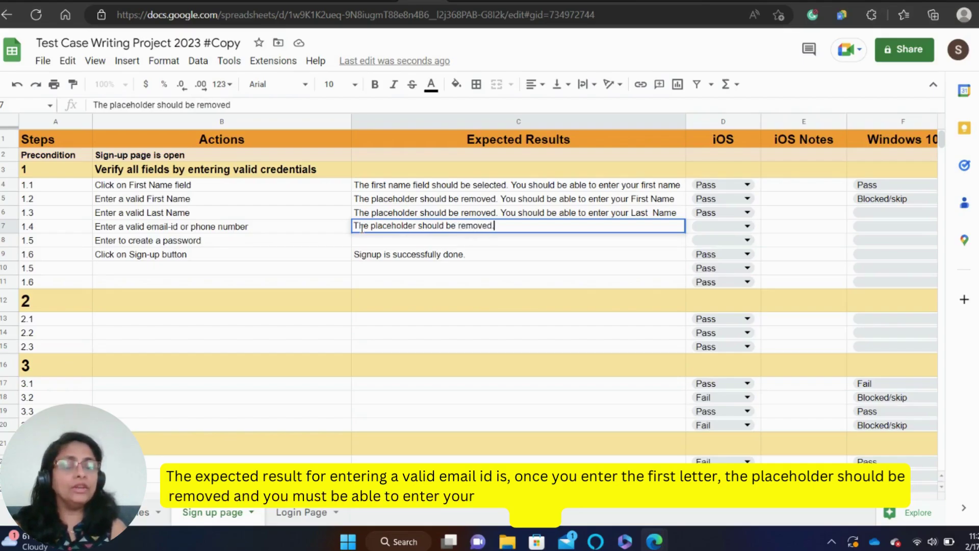
pyautogui.write('You')
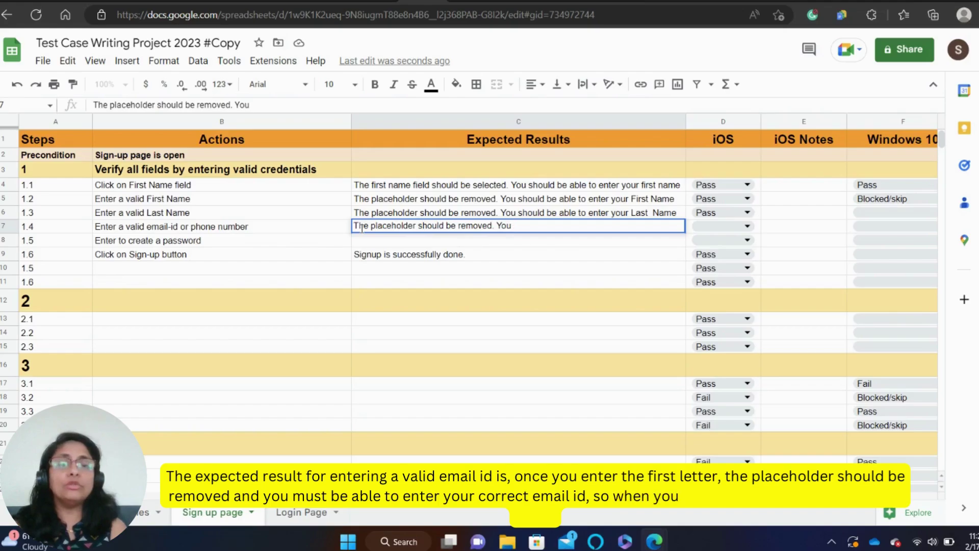
pyautogui.write(' should')
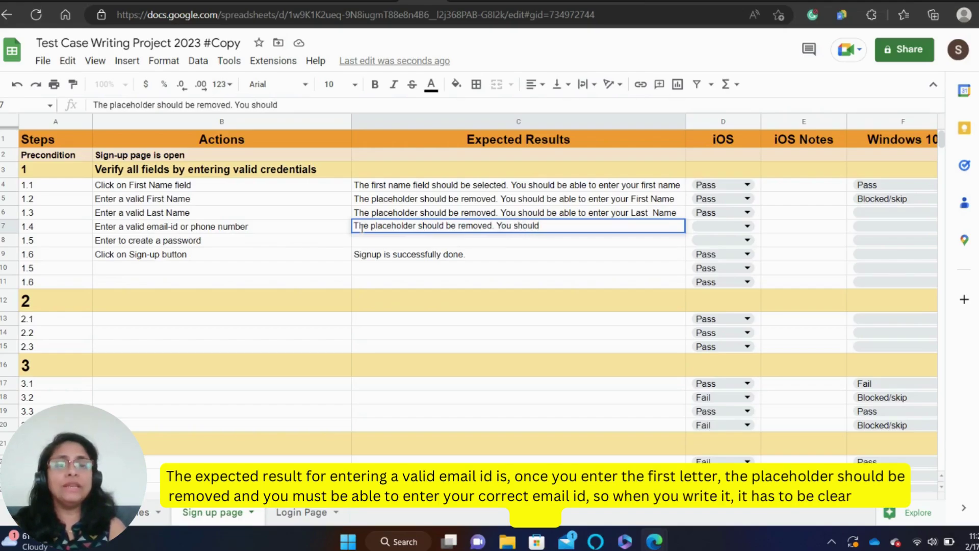
pyautogui.write(' be able to enter your email-id')
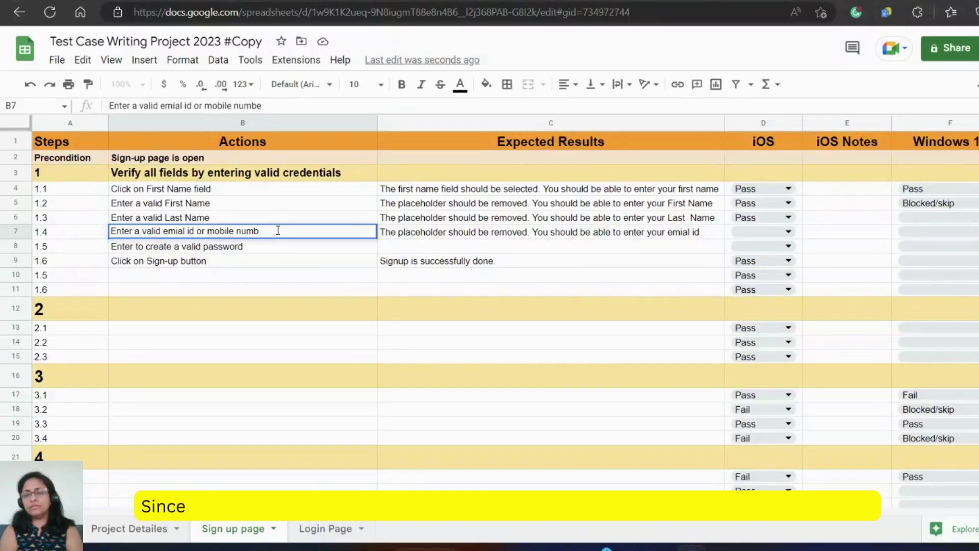
# - Remove the mobile number option from step 1.4's action, leaving "Enter a valid emial id"
pyautogui.press('BackSpace')
pyautogui.press('BackSpace')
pyautogui.press('BackSpace')
pyautogui.press('BackSpace')
pyautogui.press('BackSpace')
pyautogui.press('BackSpace')
pyautogui.press('BackSpace')
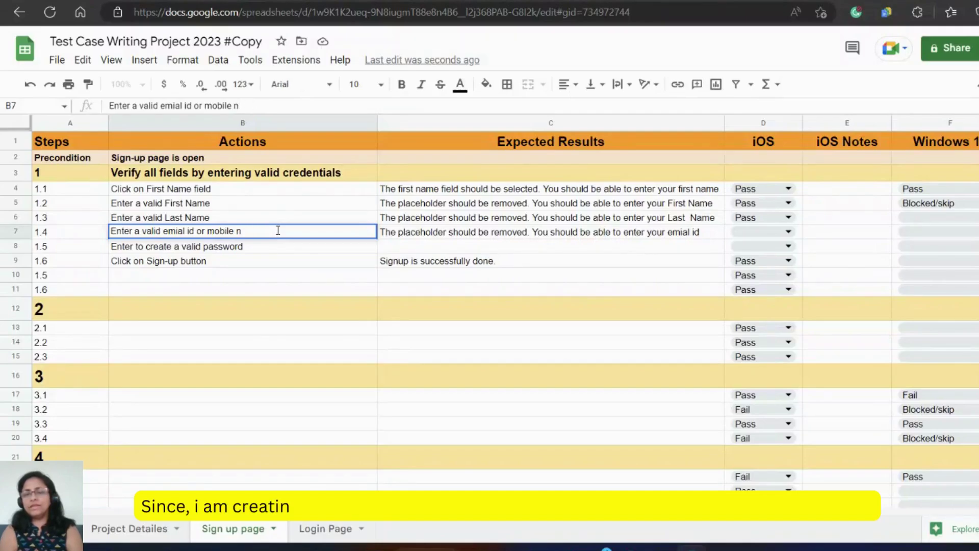
pyautogui.press('BackSpace')
pyautogui.press('BackSpace')
pyautogui.press('BackSpace')
pyautogui.press('BackSpace')
pyautogui.press('BackSpace')
pyautogui.press('BackSpace')
pyautogui.press('BackSpace')
pyautogui.press('BackSpace')
pyautogui.press('BackSpace')
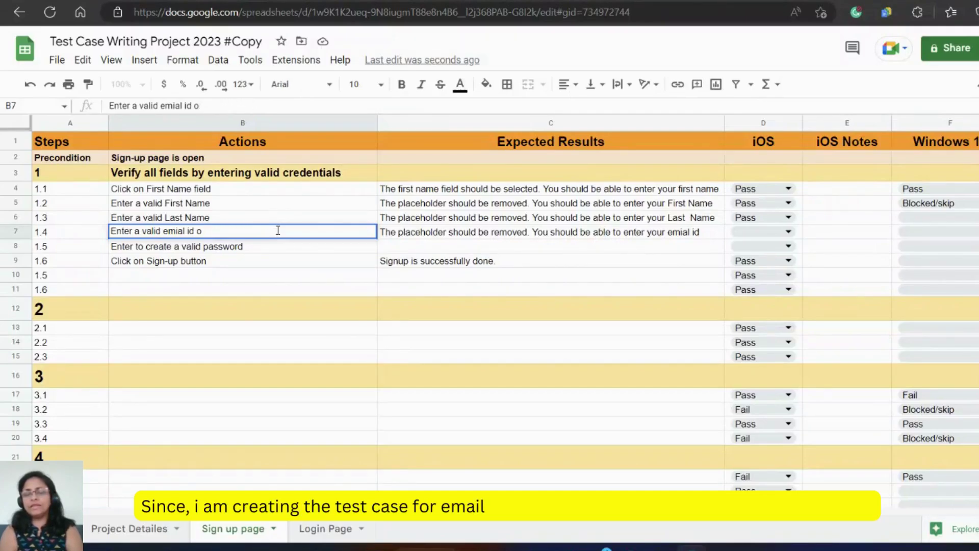
pyautogui.click(242, 248)
pyautogui.click(168, 277)
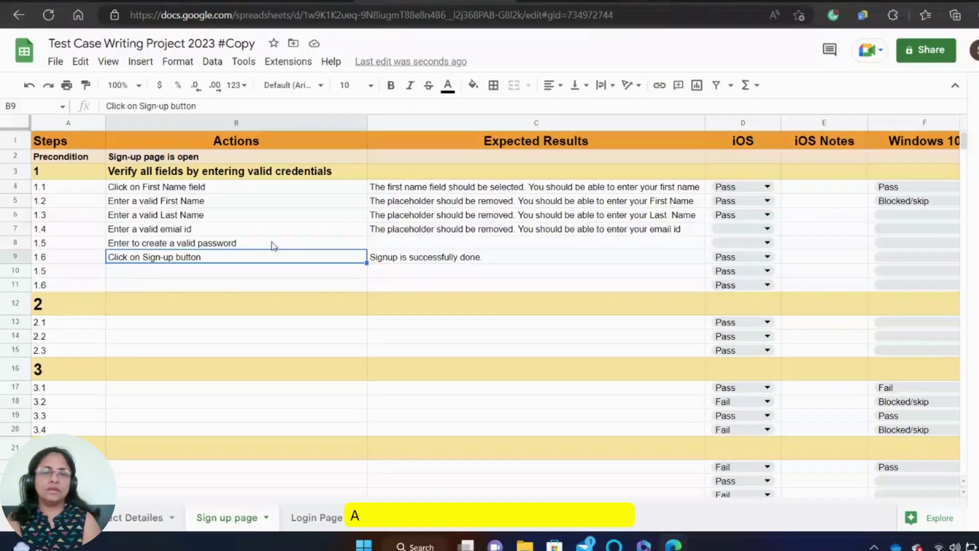
# - Copy step 1.4's expected result into the expected result of the password step 1.5
pyautogui.click(273, 245)
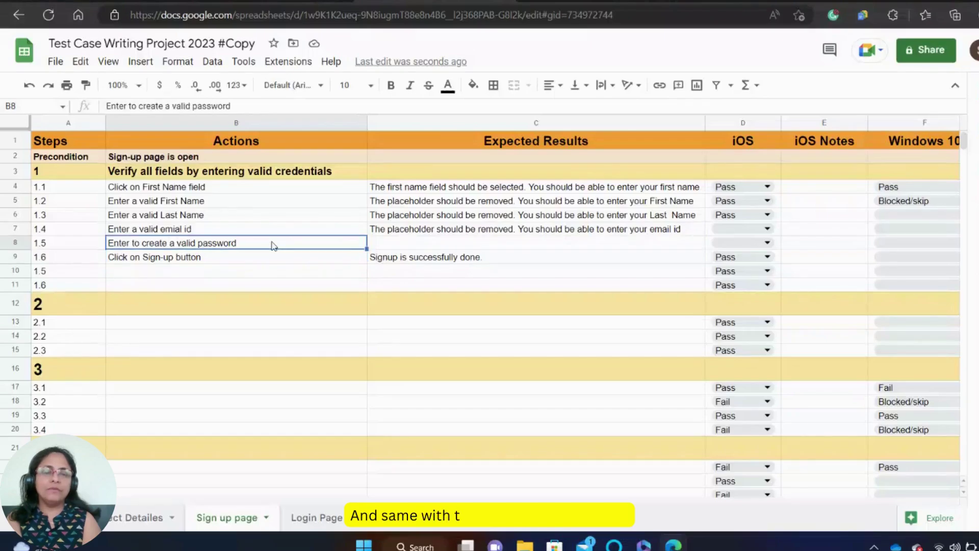
pyautogui.click(422, 230)
pyautogui.rightClick(422, 230)
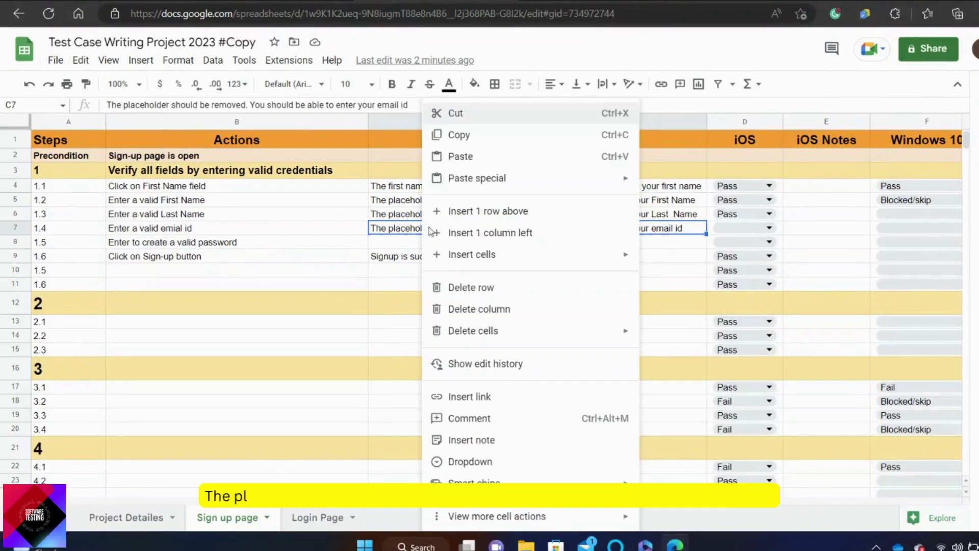
pyautogui.click(459, 135)
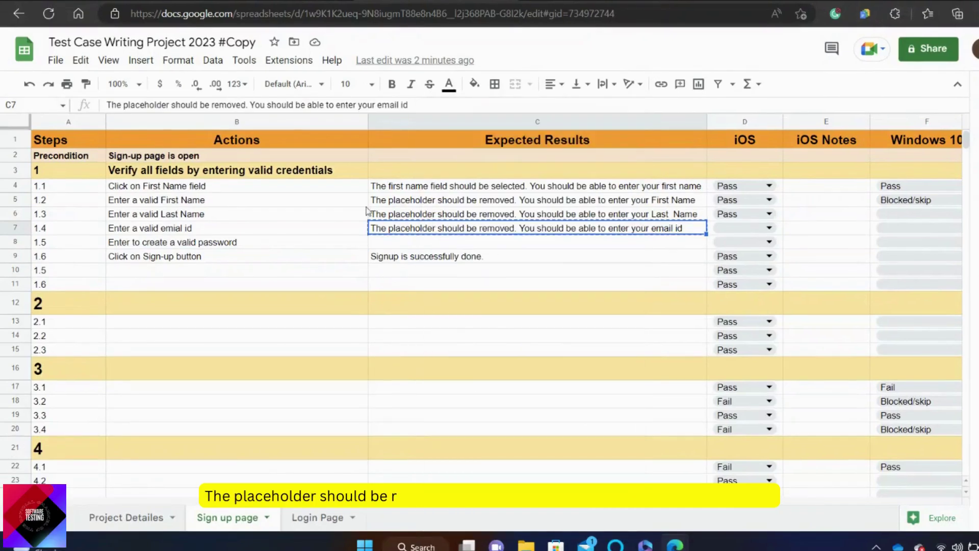
pyautogui.click(373, 246)
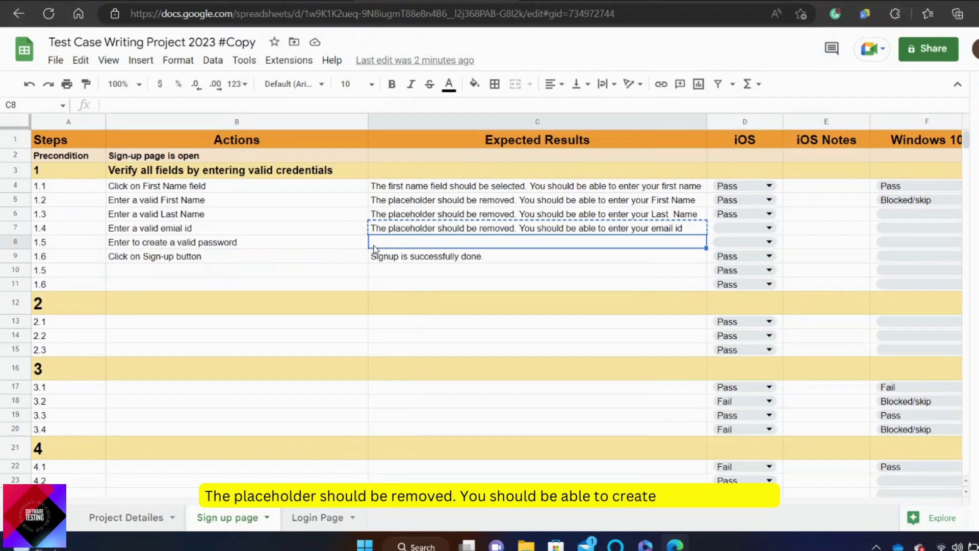
pyautogui.hotkey('ctrl', 'v')
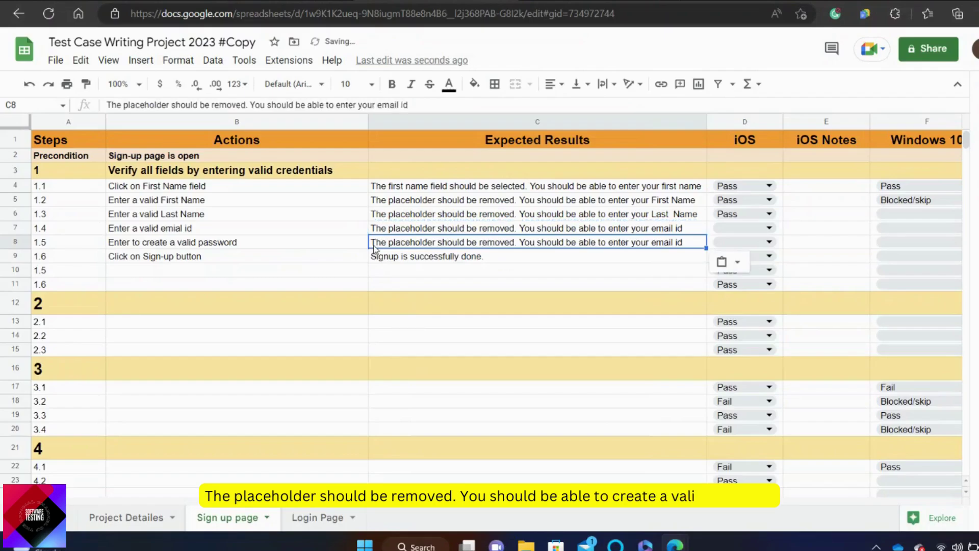
# - Reword the ending of step 1.5's expected result to "You should be able to create your password"
pyautogui.doubleClick(687, 244)
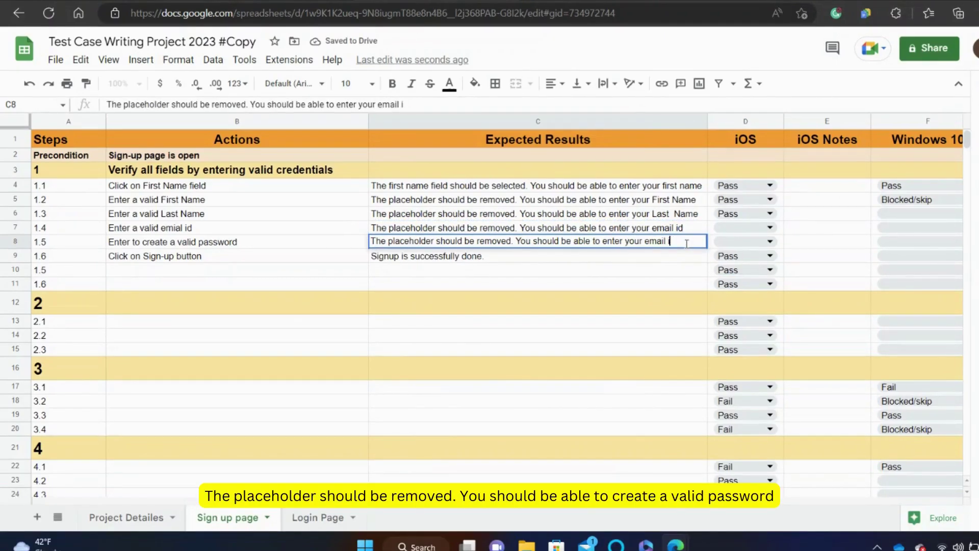
pyautogui.press('BackSpace')
pyautogui.press('BackSpace')
pyautogui.press('BackSpace')
pyautogui.press('BackSpace')
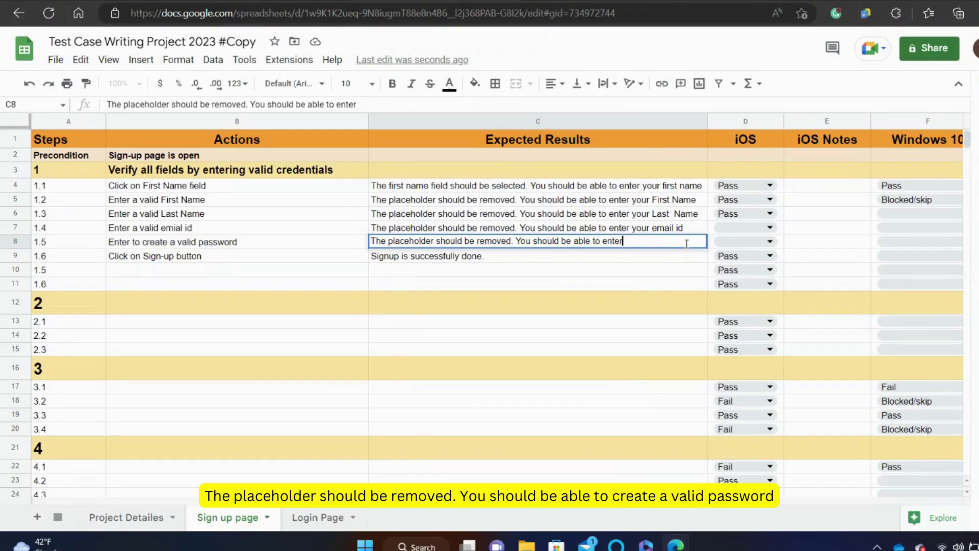
pyautogui.press('BackSpace')
pyautogui.press('BackSpace')
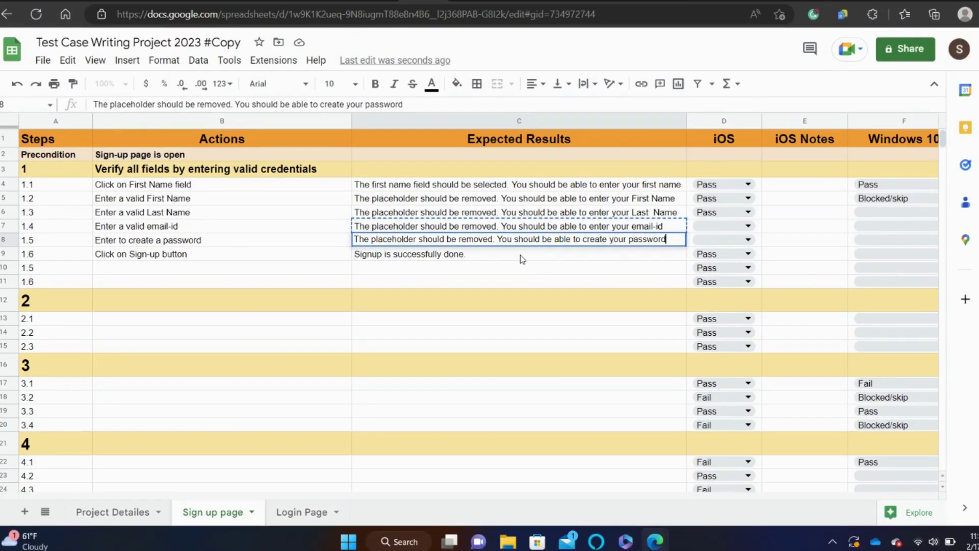
# - Add "Redirected to the Home page" to the end of the Click on Sign-up button step's expected result
pyautogui.click(521, 255)
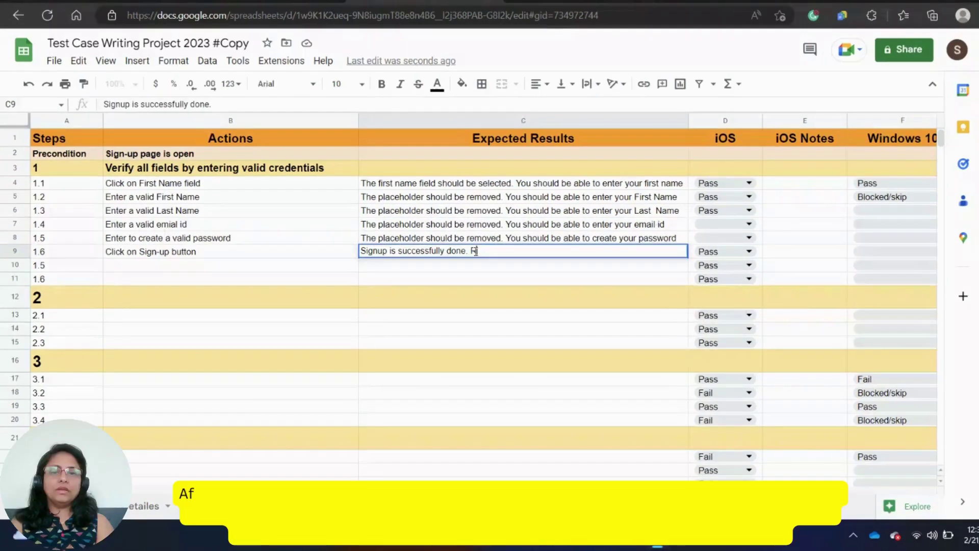
pyautogui.write('ed')
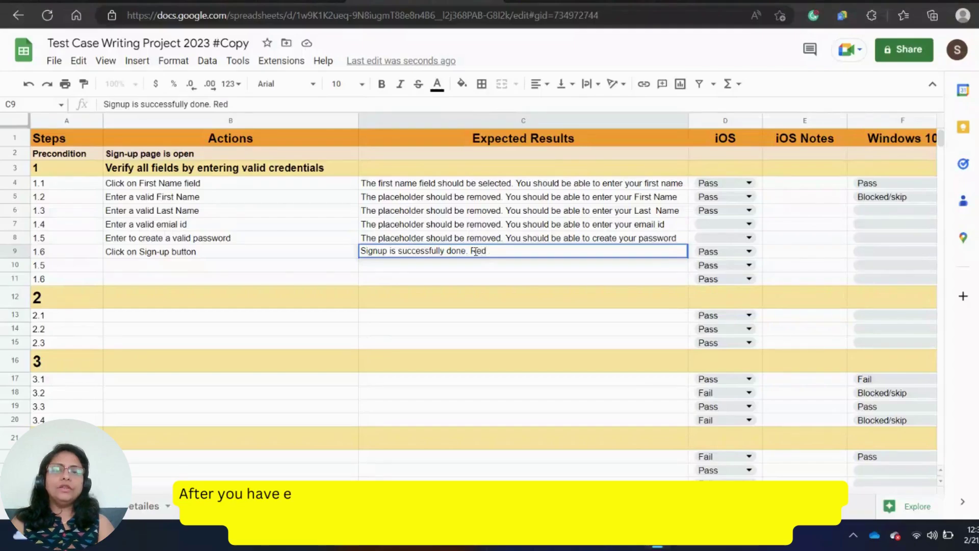
pyautogui.write('irected')
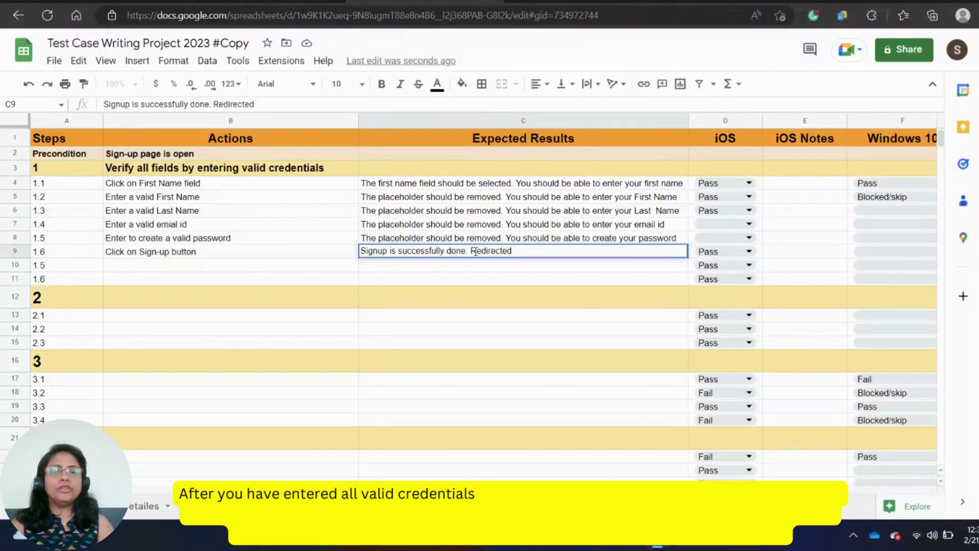
pyautogui.write(' to the ')
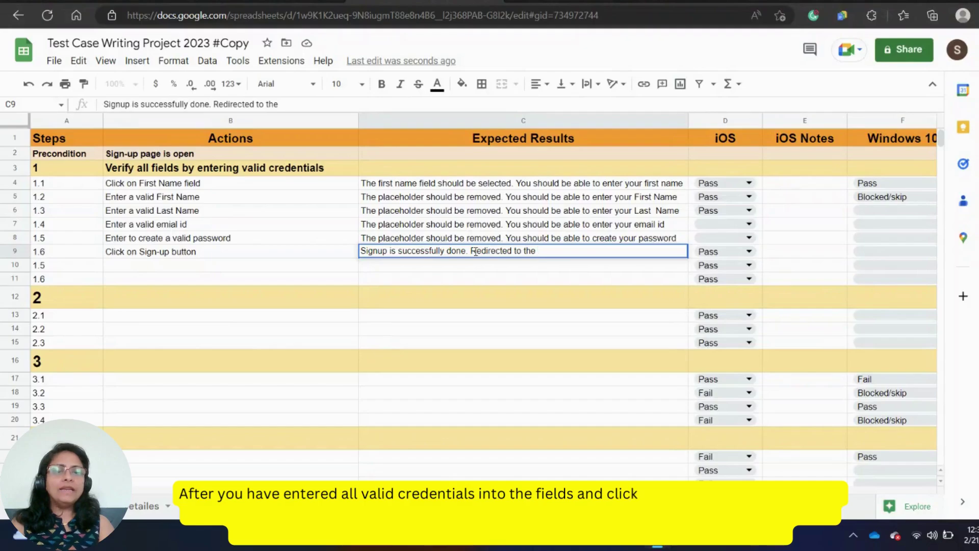
pyautogui.write('Home pag')
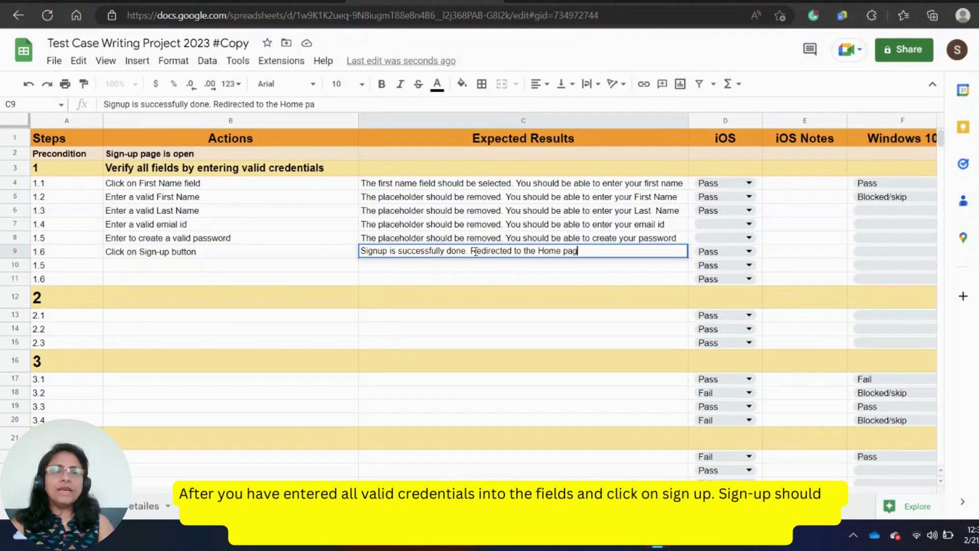
pyautogui.write('e')
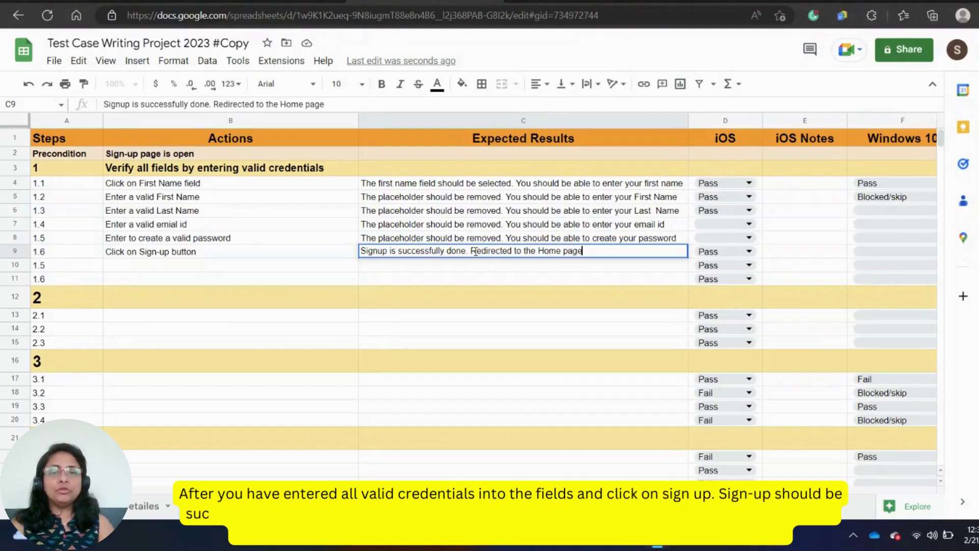
pyautogui.click(311, 255)
pyautogui.click(393, 257)
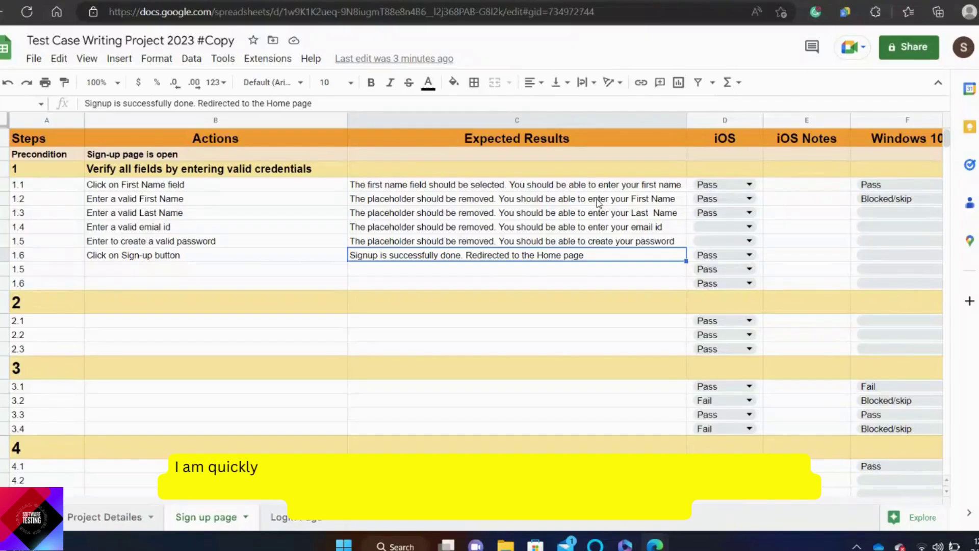
pyautogui.click(599, 203)
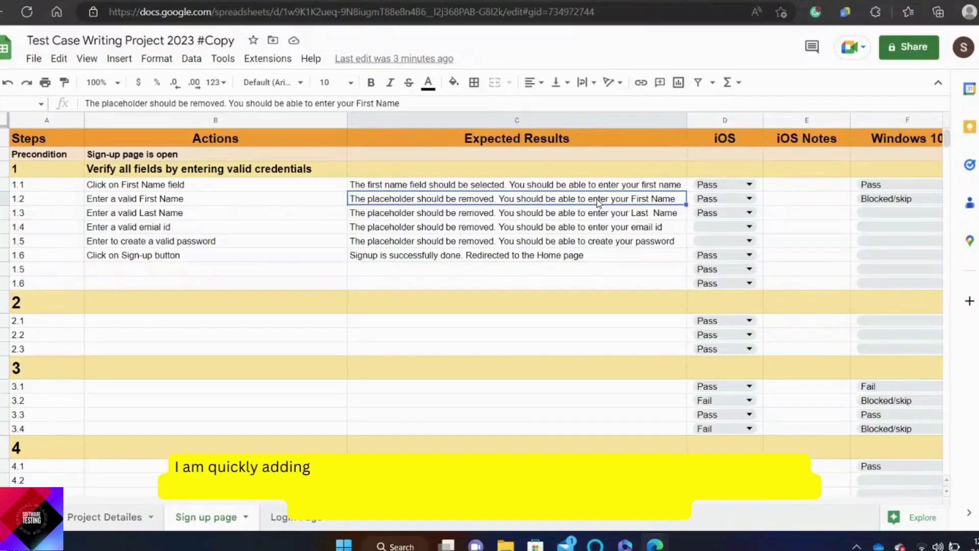
# - Insert the word "valid" before "First Name" in step 1.2's expected result and before "Last Name" in step 1.3's
pyautogui.doubleClick(633, 199)
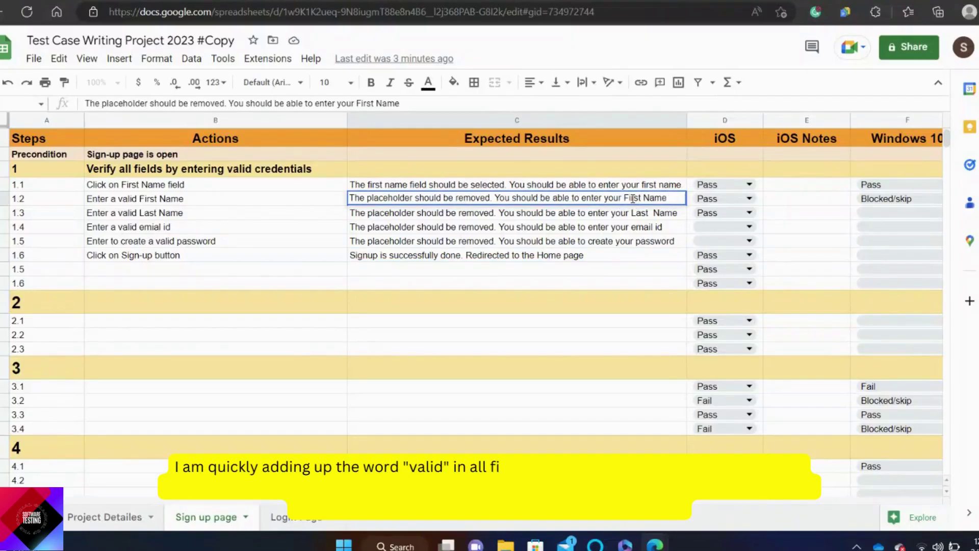
pyautogui.write('valid')
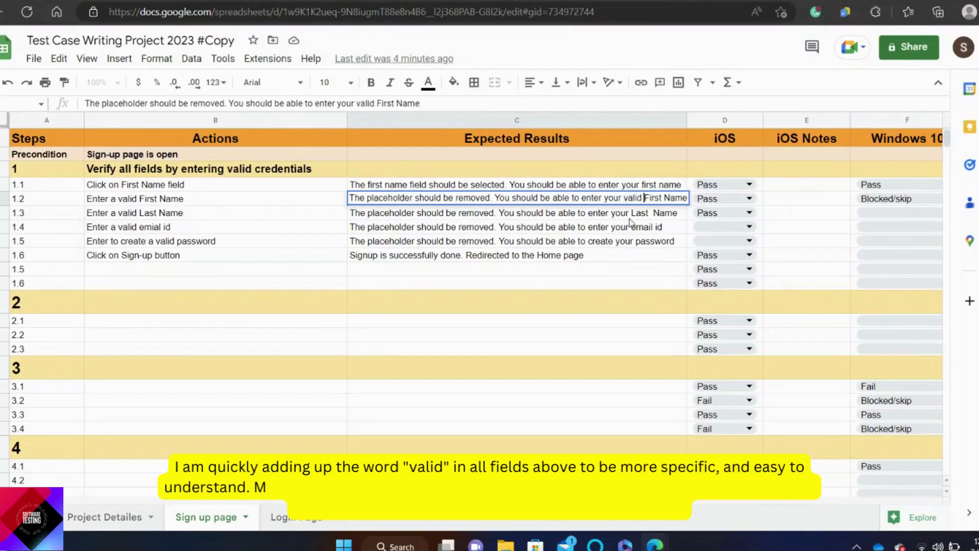
pyautogui.doubleClick(633, 213)
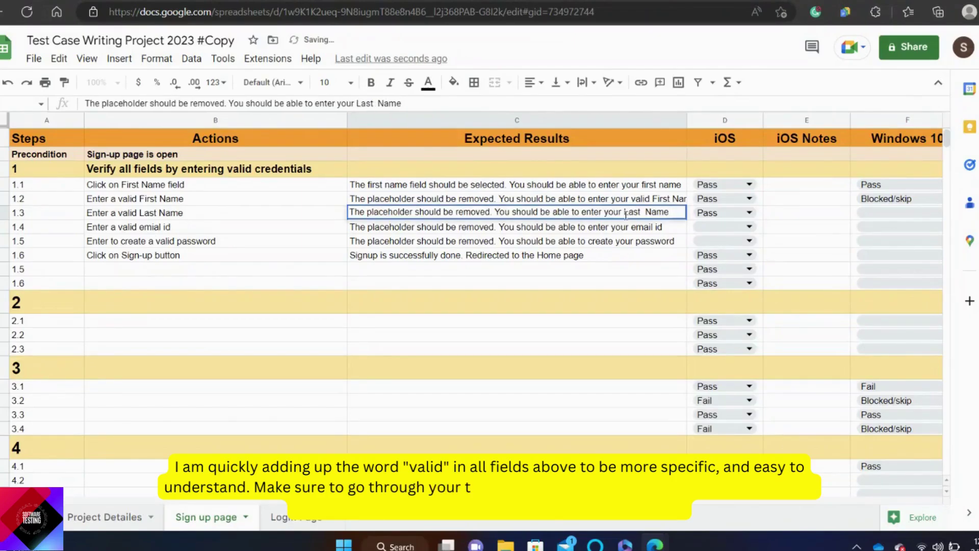
pyautogui.click(624, 212)
pyautogui.write('valid')
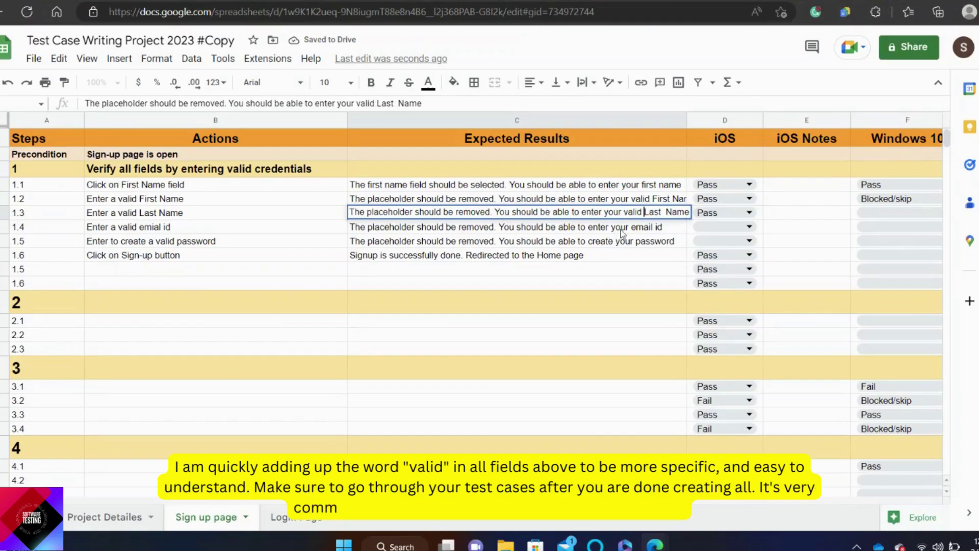
# - Insert the word "valid" before "email id" in step 1.4's expected result and before "password" in step 1.5's
pyautogui.click(632, 227)
pyautogui.doubleClick(632, 228)
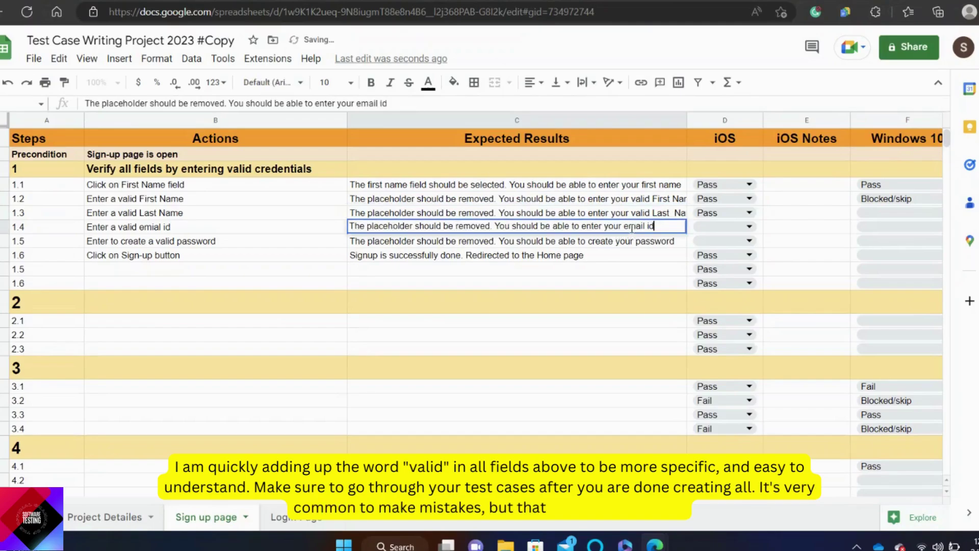
pyautogui.click(625, 228)
pyautogui.write('val')
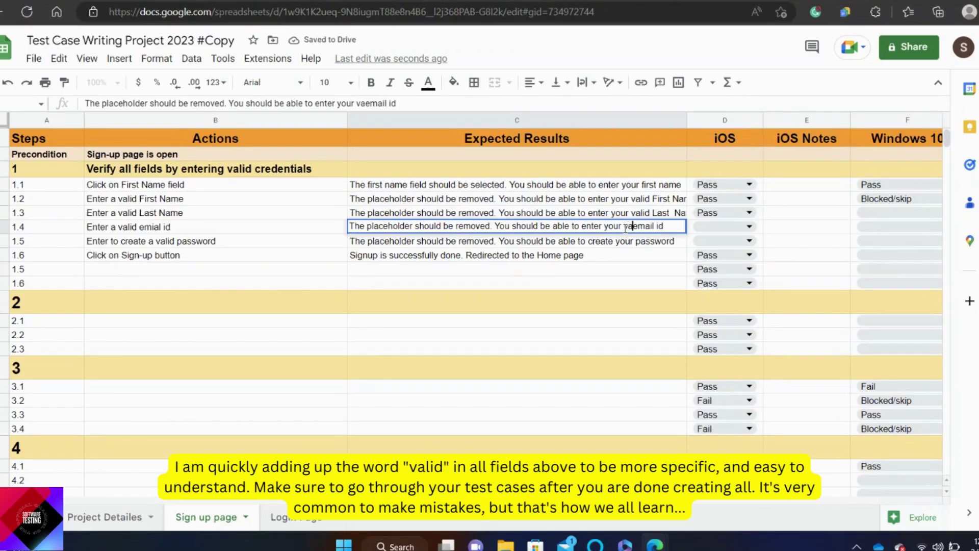
pyautogui.write('id')
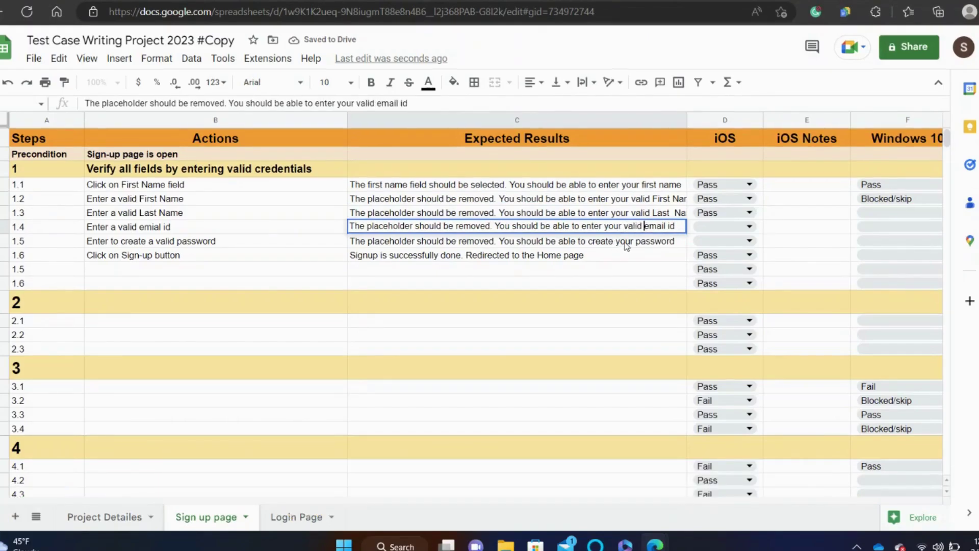
pyautogui.doubleClick(636, 242)
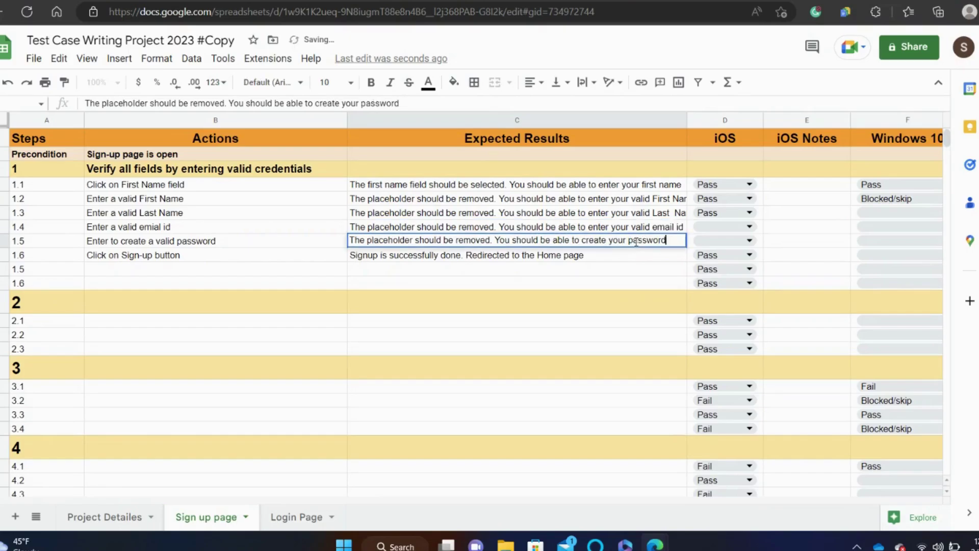
pyautogui.write('valid')
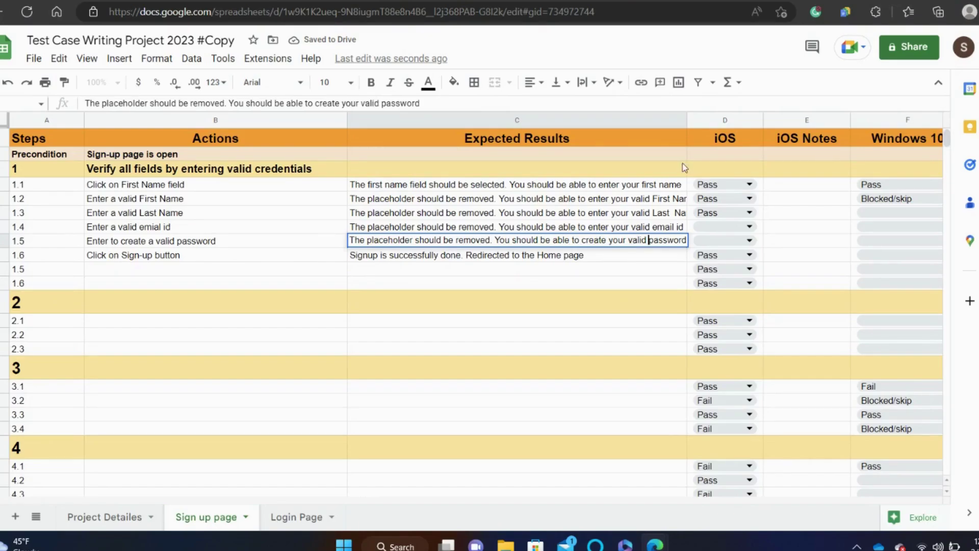
# - Widen the Expected Results column slightly so the full text of the longest expected results fits
pyautogui.moveTo(687, 121); pyautogui.dragTo(699, 121)
pyautogui.click(646, 257)
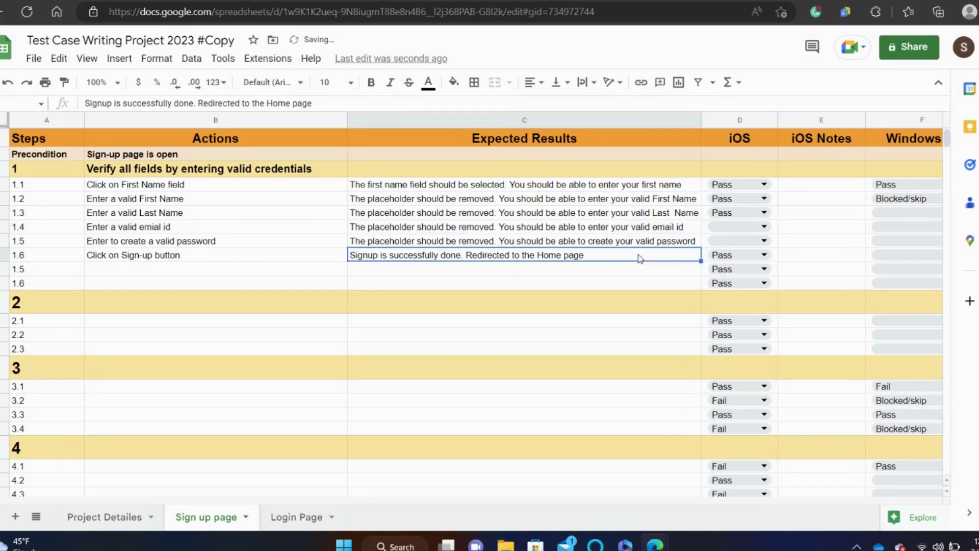
pyautogui.click(638, 203)
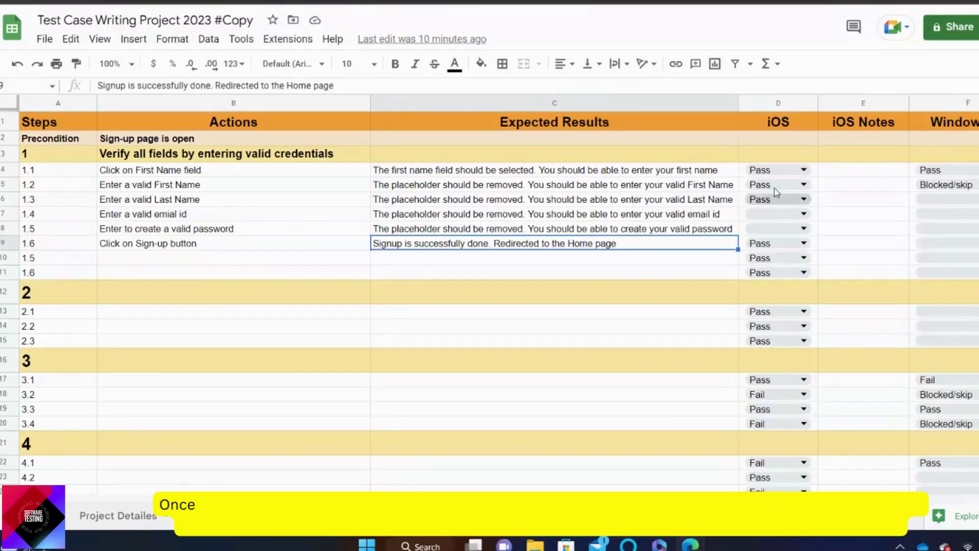
# - Set the iOS result to Pass for the email step 1.4 and the password step 1.5
pyautogui.click(803, 214)
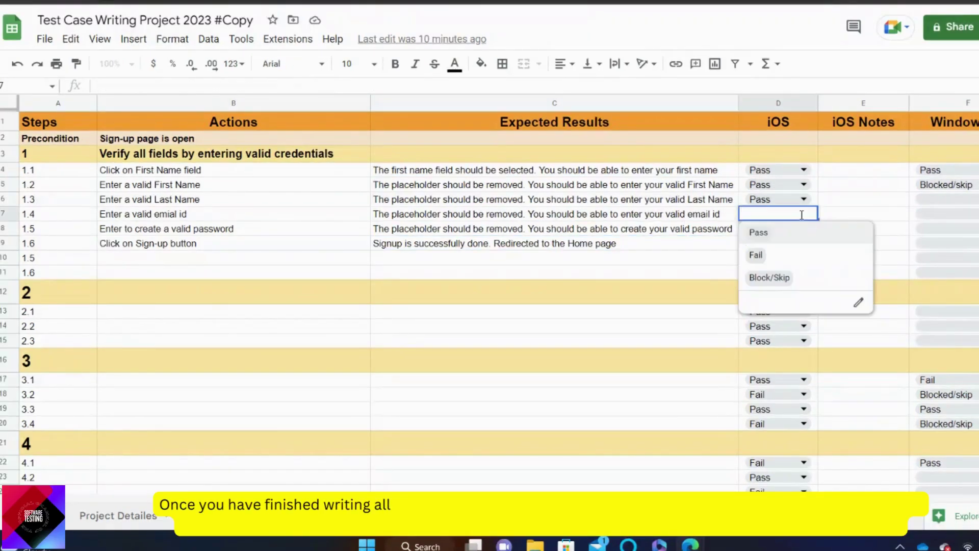
pyautogui.click(766, 238)
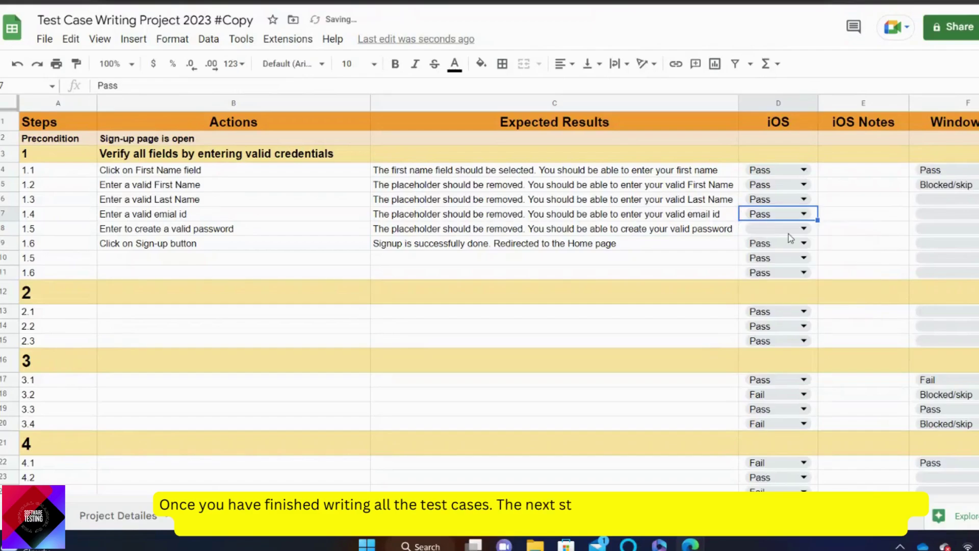
pyautogui.click(804, 229)
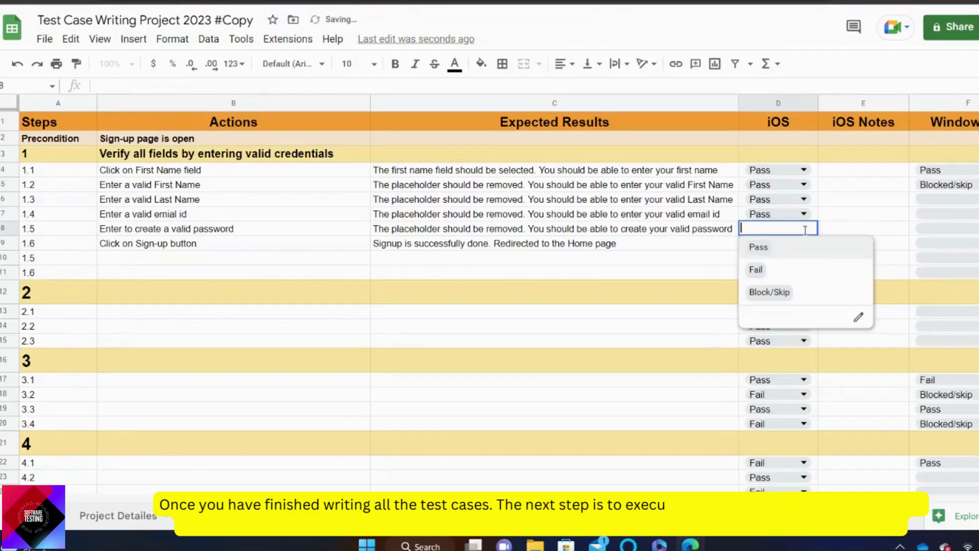
pyautogui.click(757, 255)
# - Select Pass again as the iOS result for steps 1.1 and 1.2
pyautogui.click(781, 170)
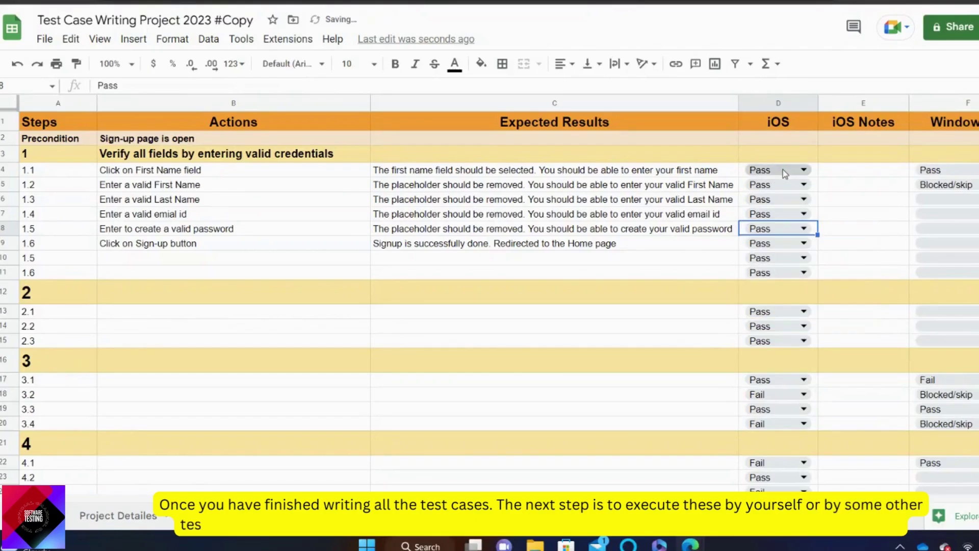
pyautogui.doubleClick(784, 169)
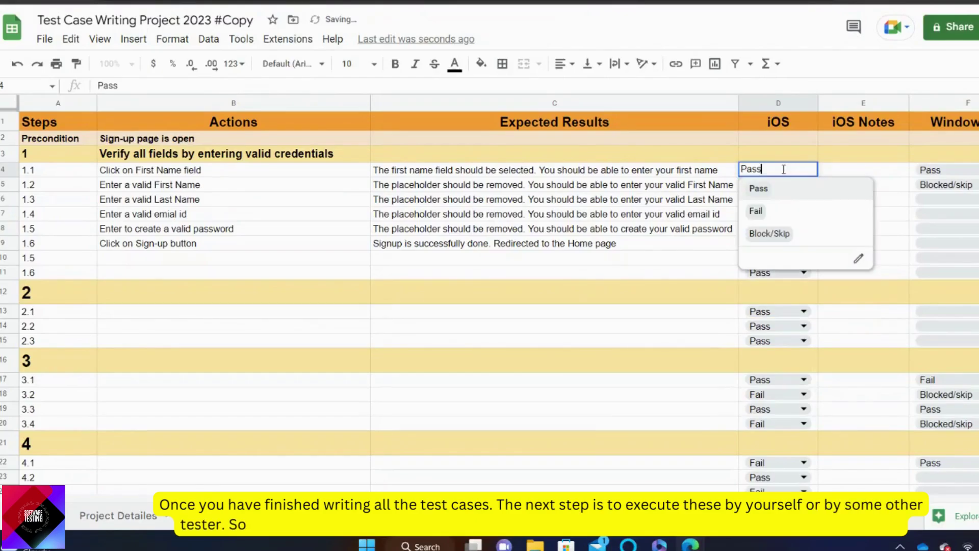
pyautogui.click(763, 190)
pyautogui.click(785, 192)
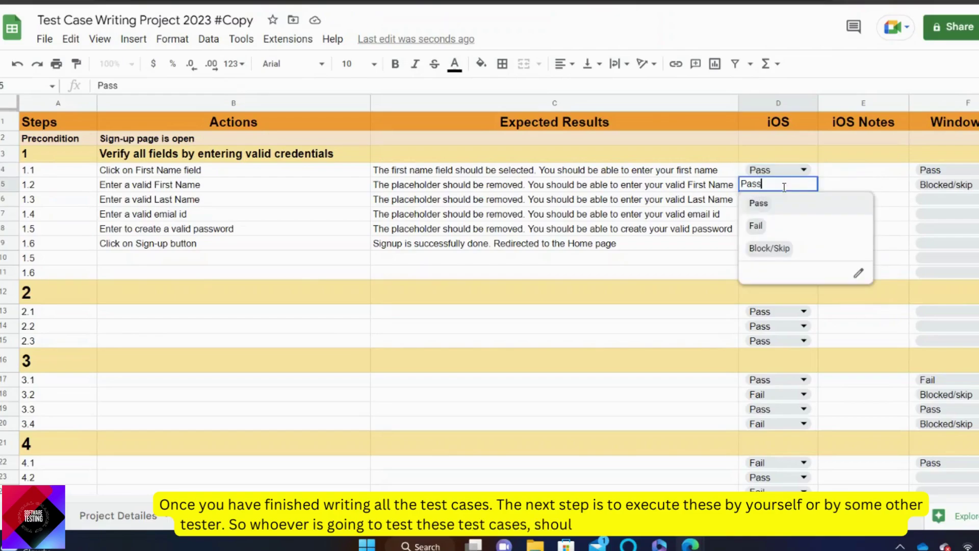
pyautogui.click(759, 204)
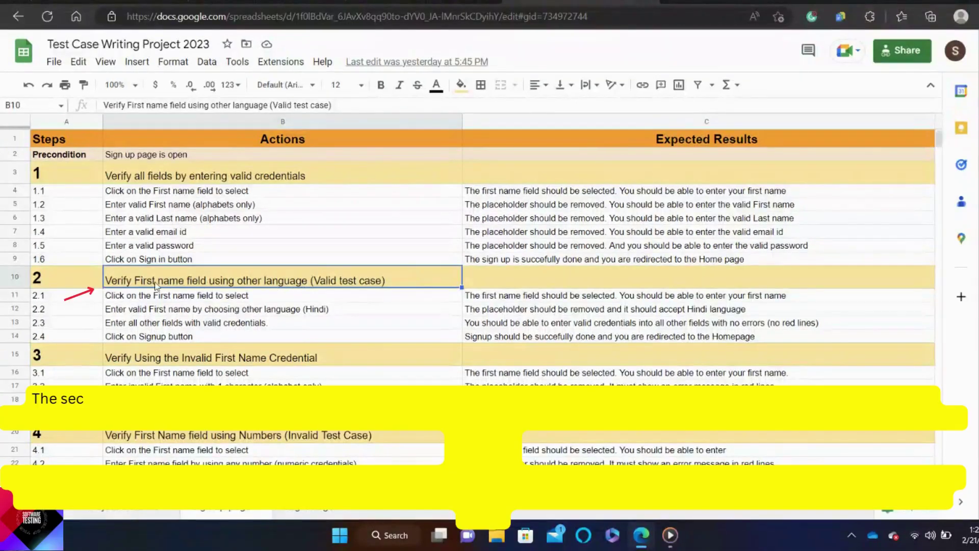
# - Review the actions and expected results of test case 2 on other-language first names, up to the heading of case 3
pyautogui.click(45, 280)
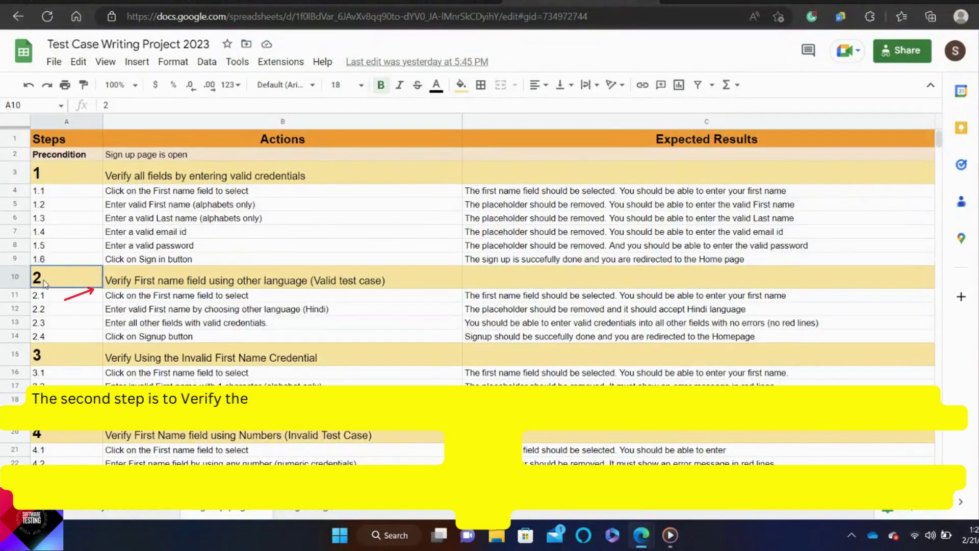
pyautogui.click(138, 283)
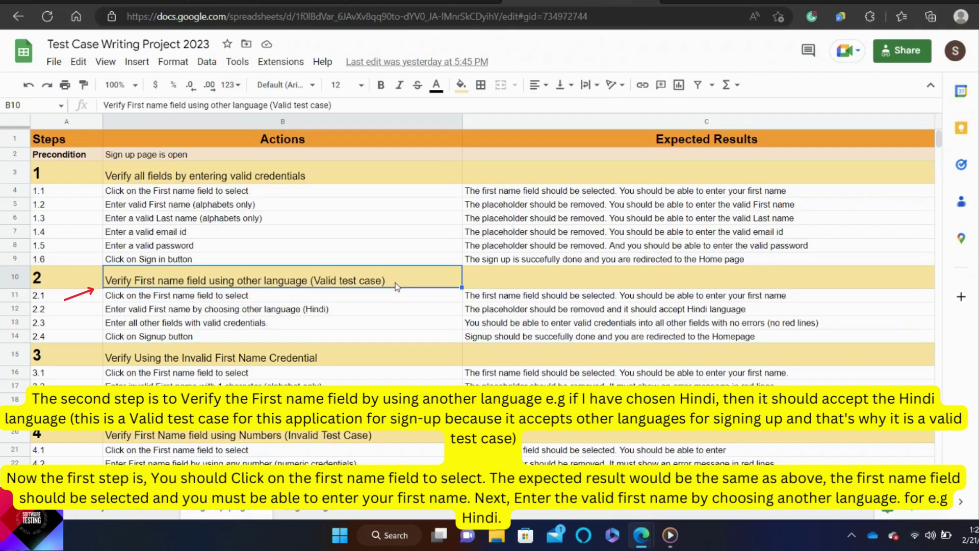
pyautogui.click(486, 313)
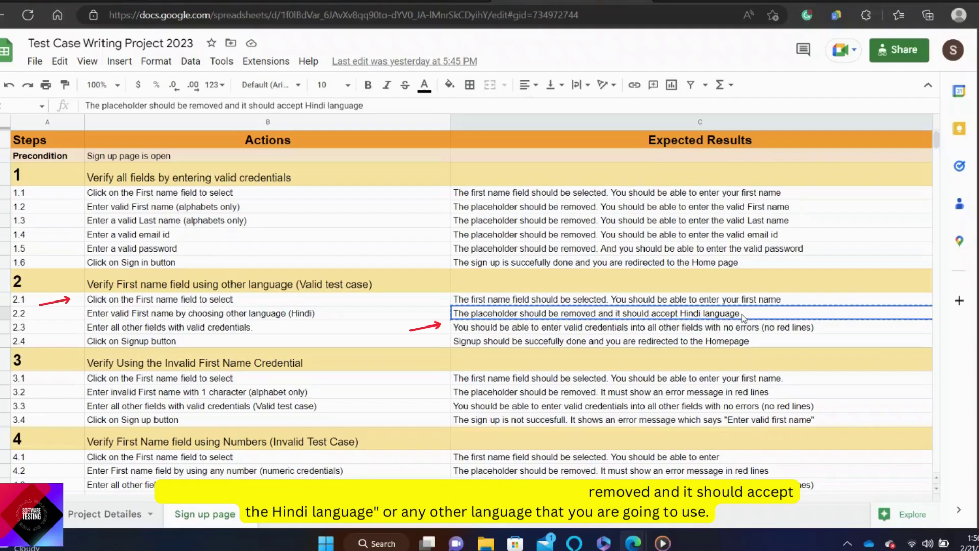
pyautogui.click(245, 329)
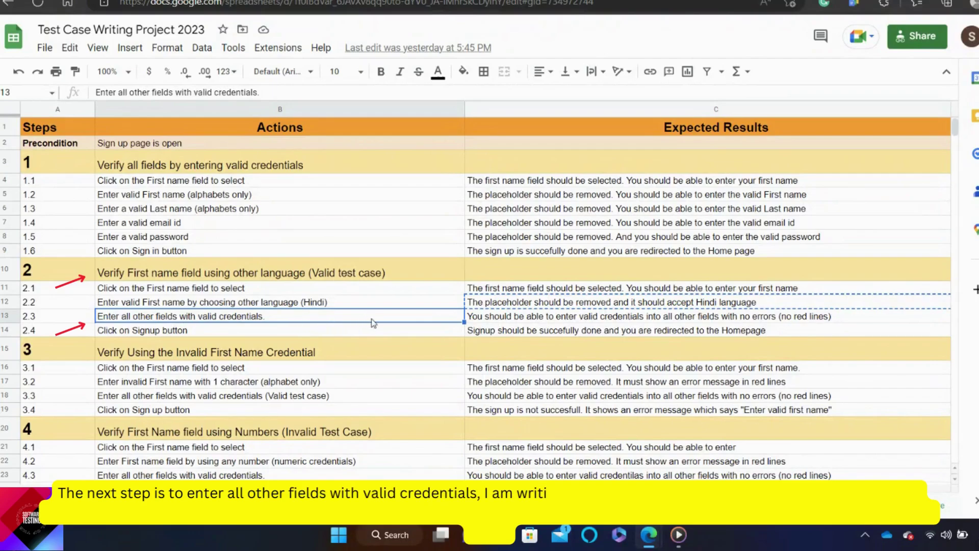
pyautogui.click(521, 320)
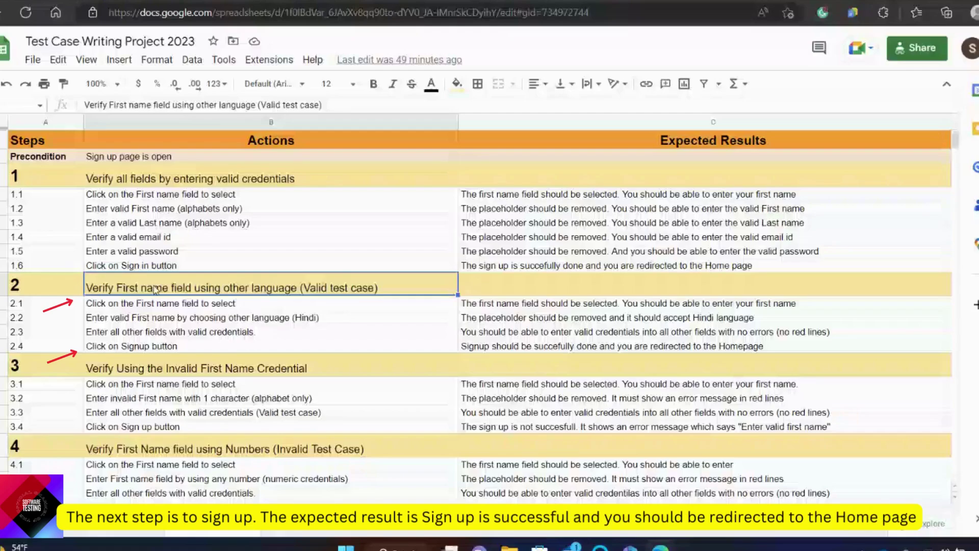
pyautogui.click(232, 371)
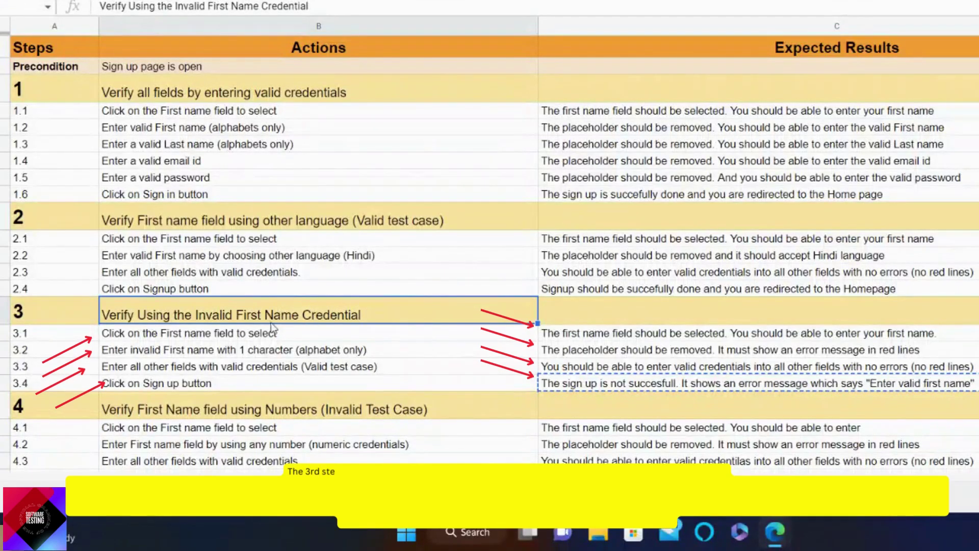